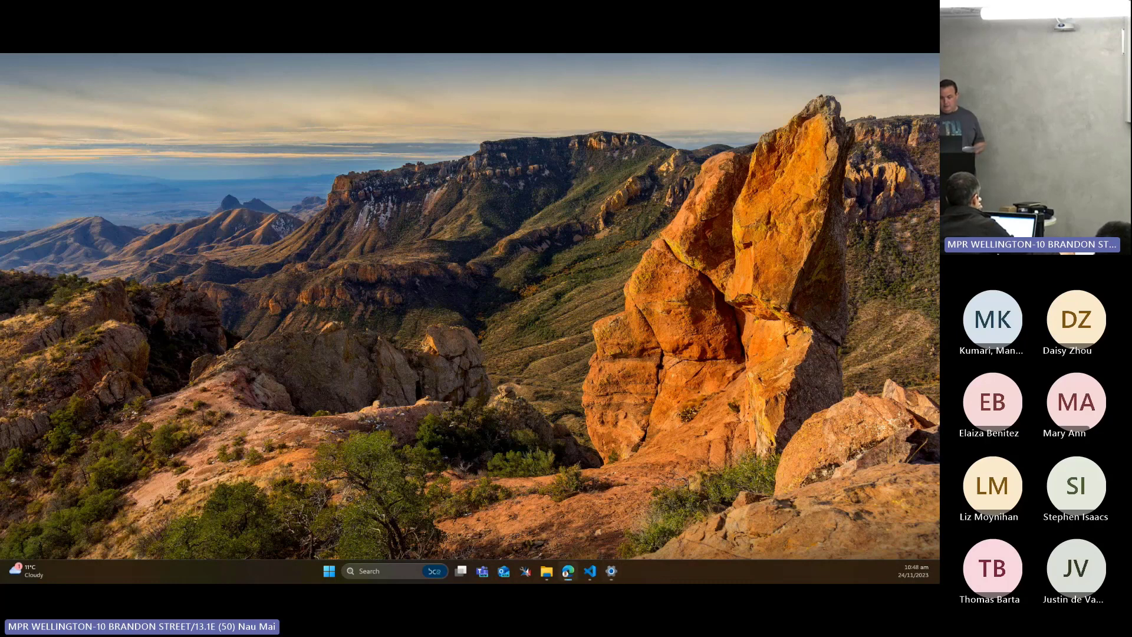
Bring up the browser maximized and review the Entities operations in the NZBN API documentation
drag(0, 56, 724, 168)
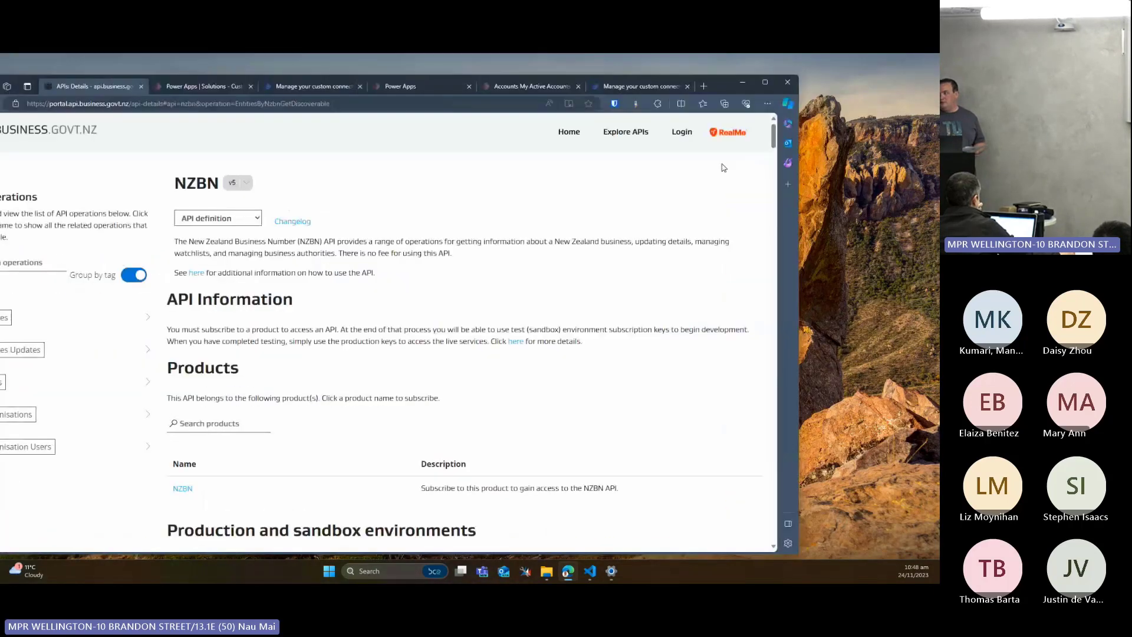
click(762, 83)
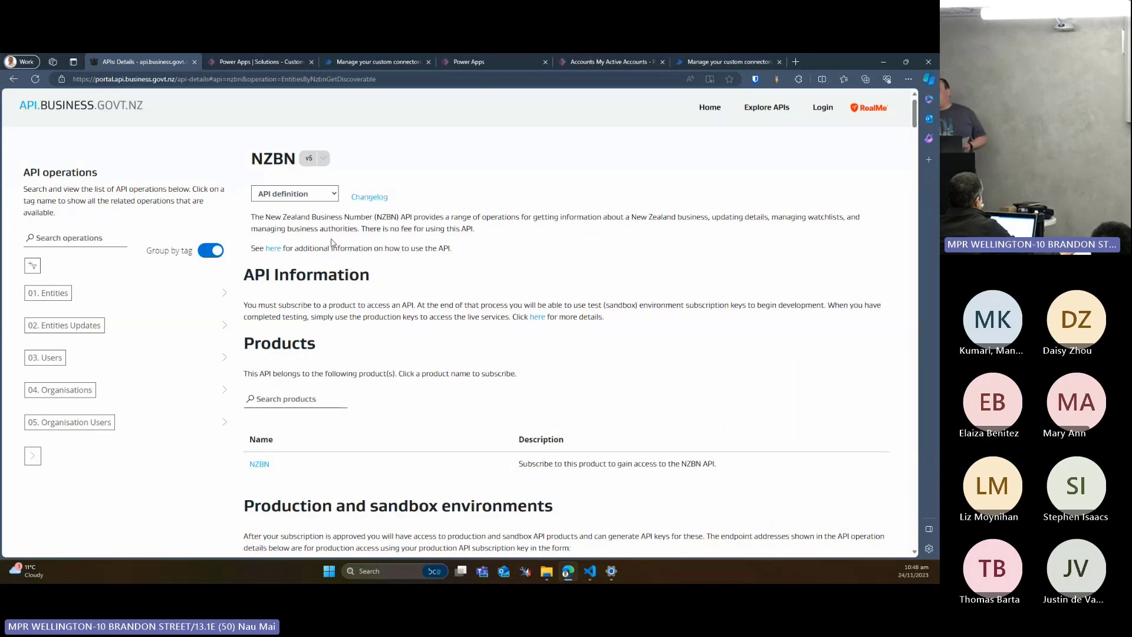
scroll(331, 245, down, 1)
scroll(331, 249, up, 1)
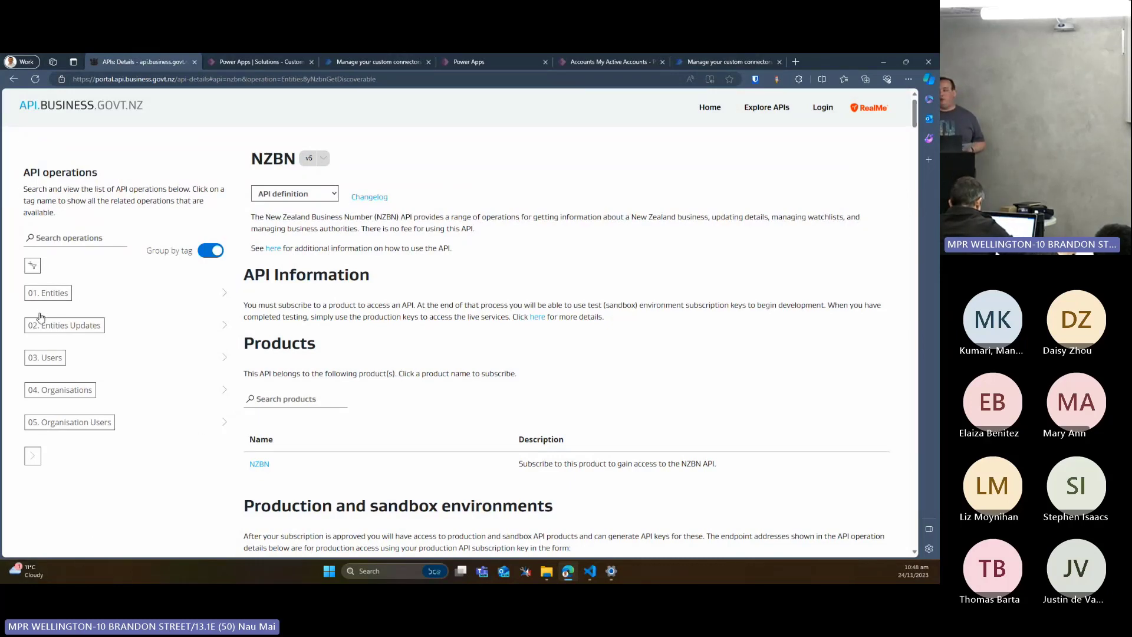
click(46, 295)
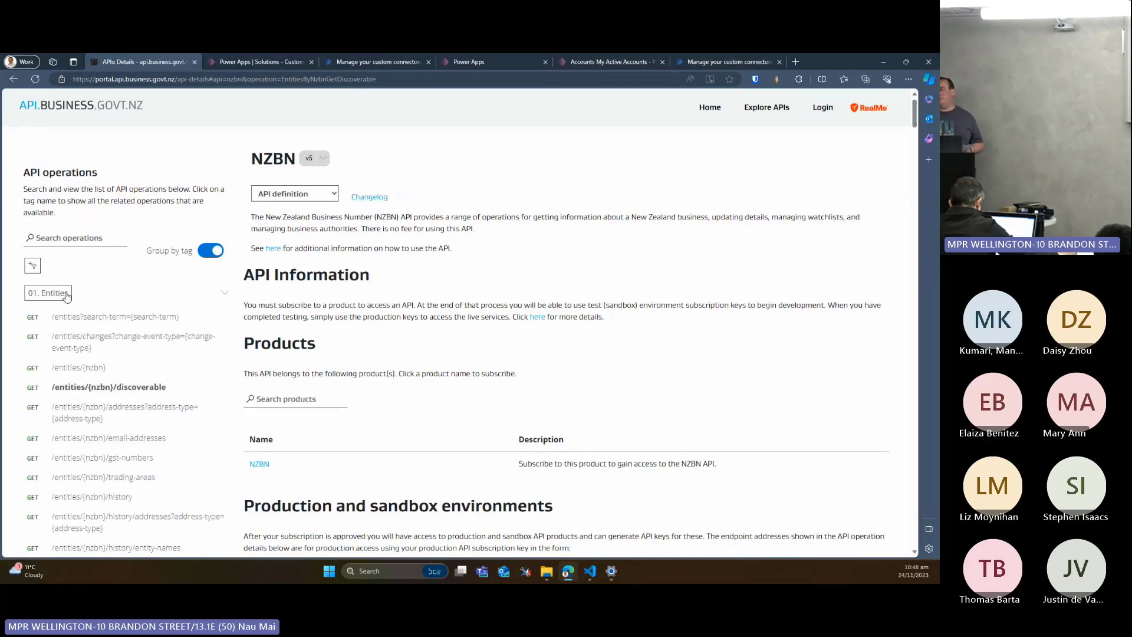
scroll(66, 297, down, 2)
scroll(66, 298, up, 2)
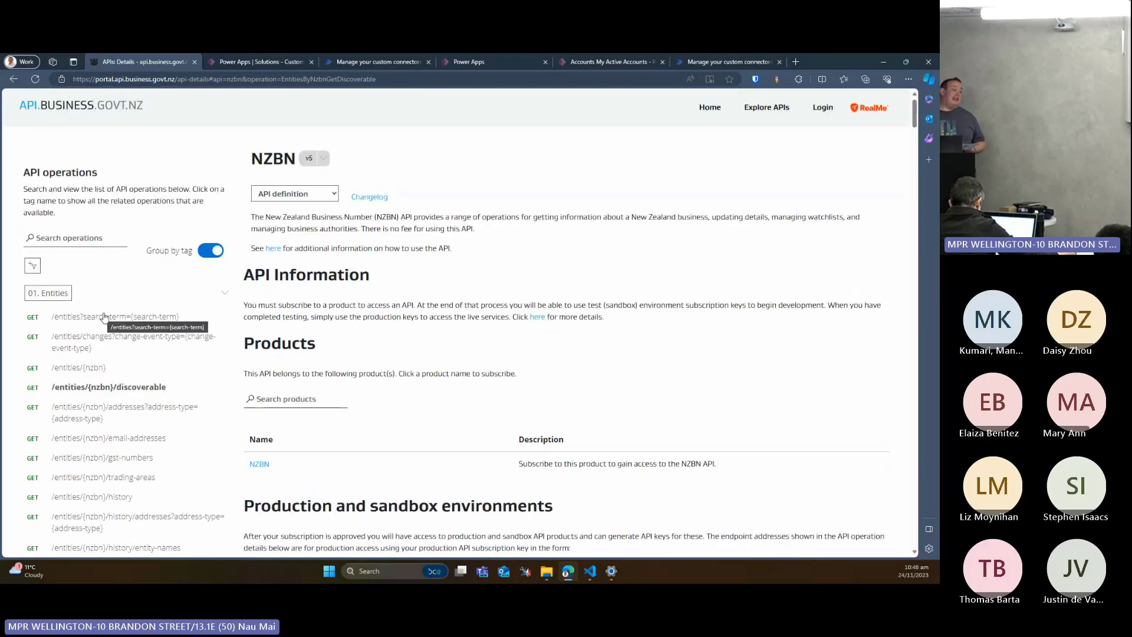
scroll(106, 317, down, 1)
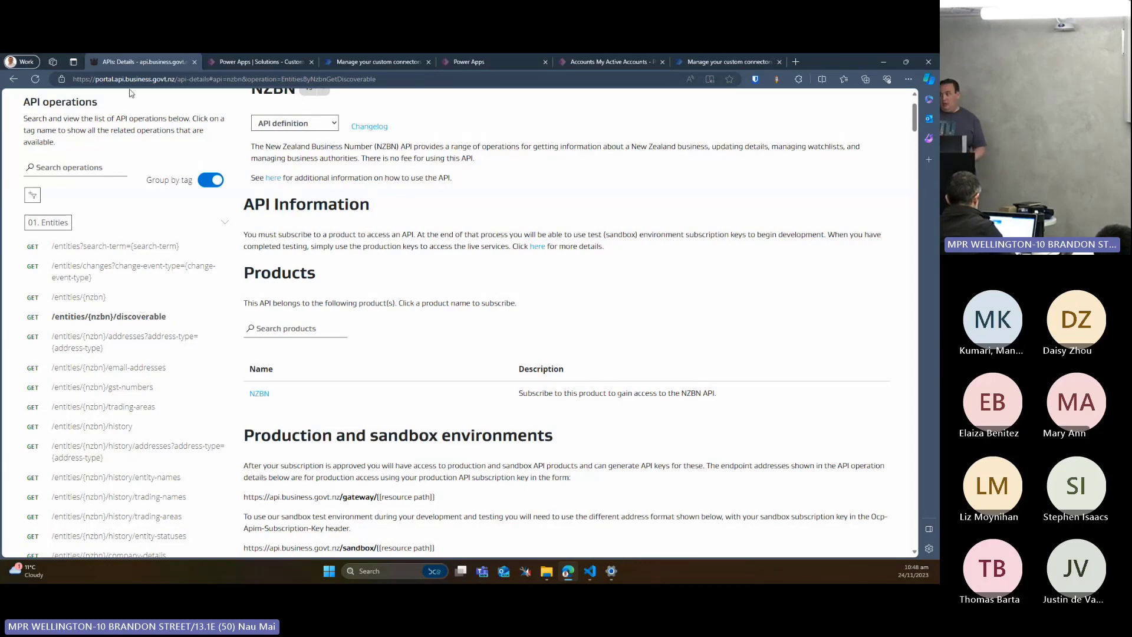
Start creating a new custom connector in the Custom Connectors Demo solution in Power Apps
click(256, 61)
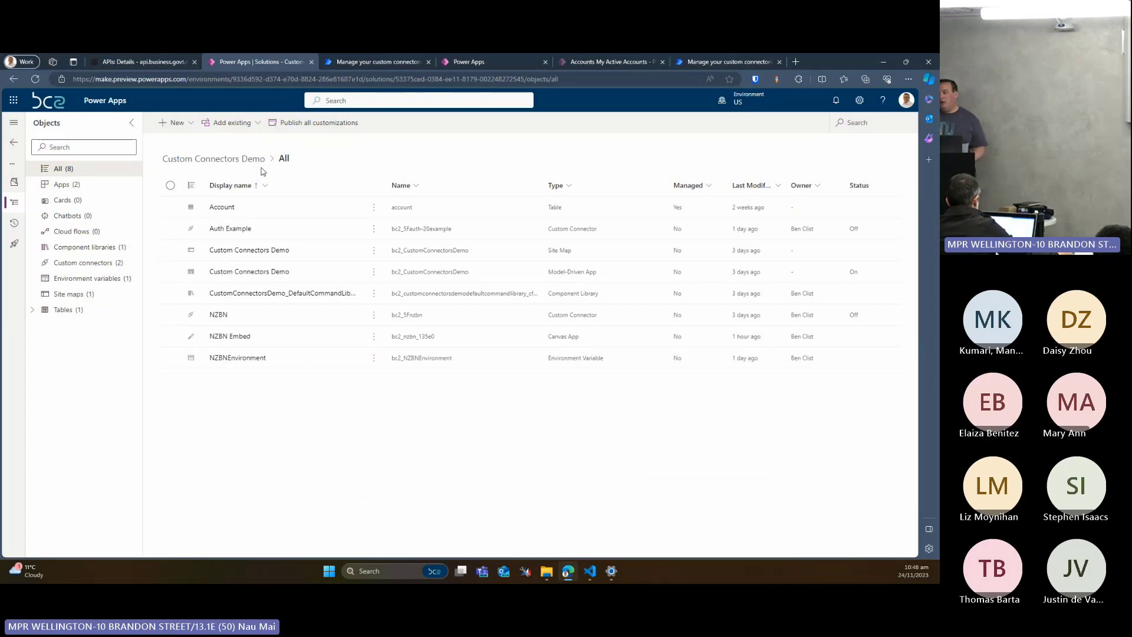
click(173, 122)
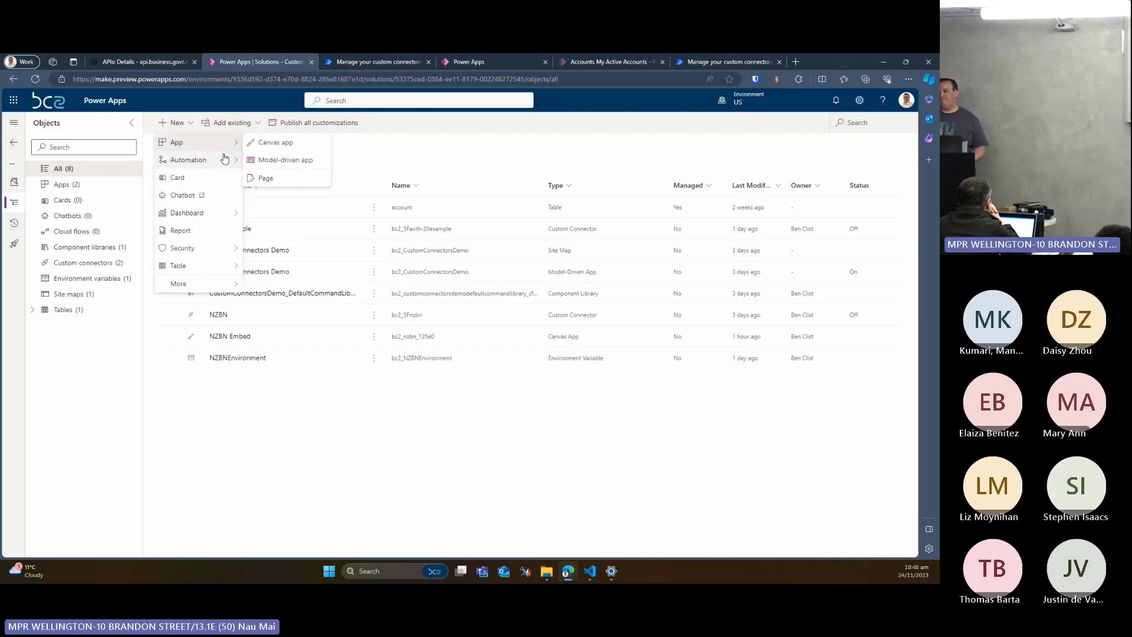
mouse_move(225, 158)
click(271, 177)
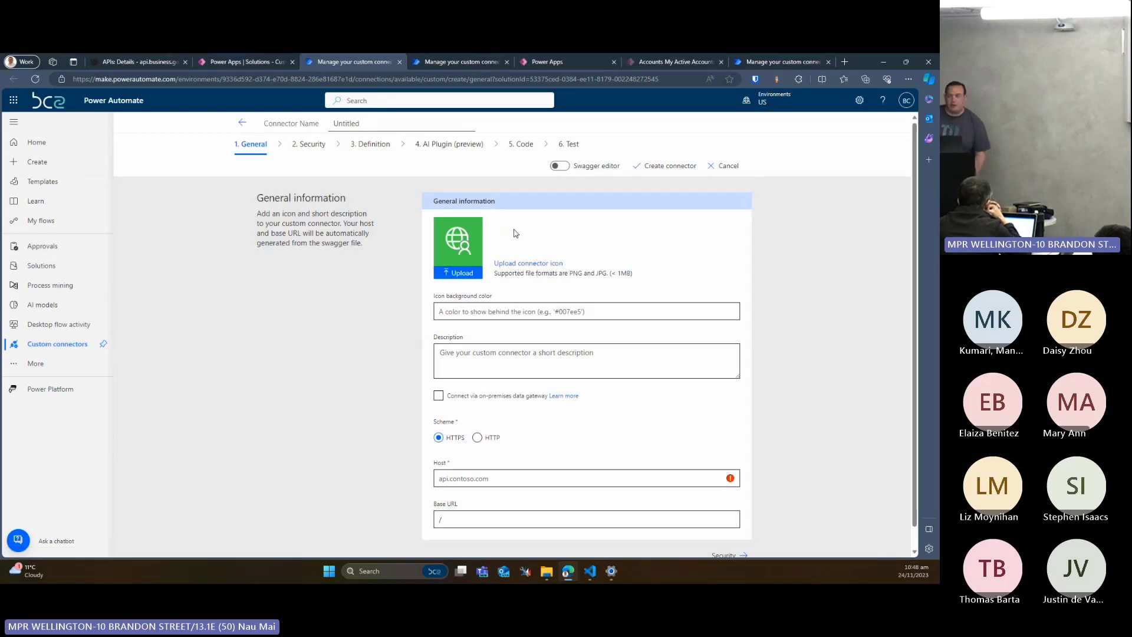
Name the new custom connector NZBN Demo
scroll(495, 219, down, 1)
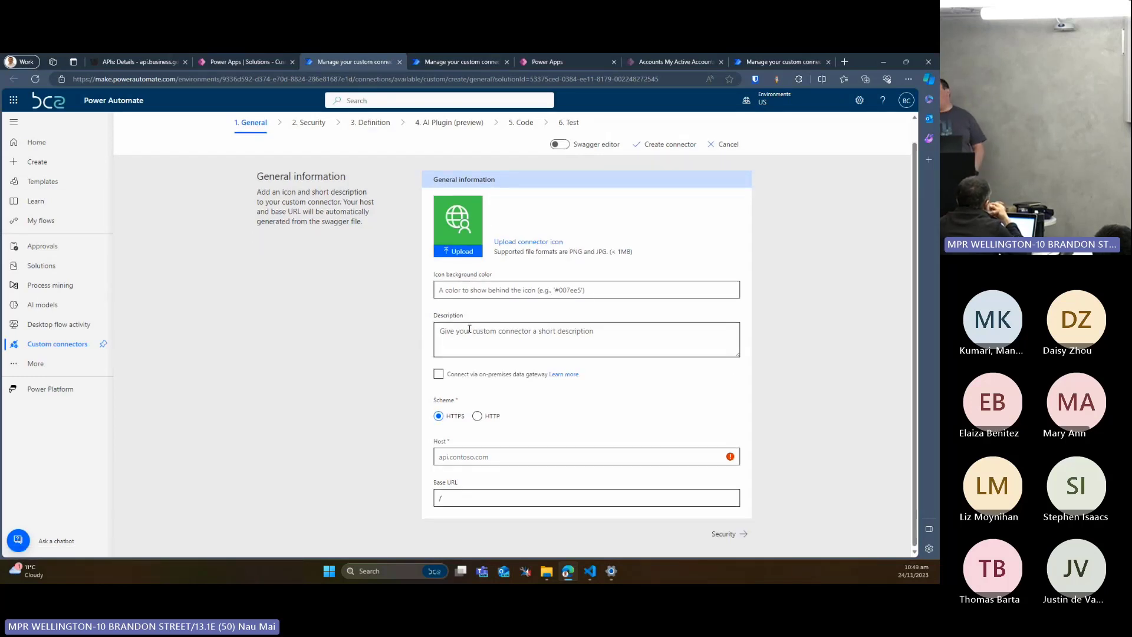
scroll(489, 304, up, 1)
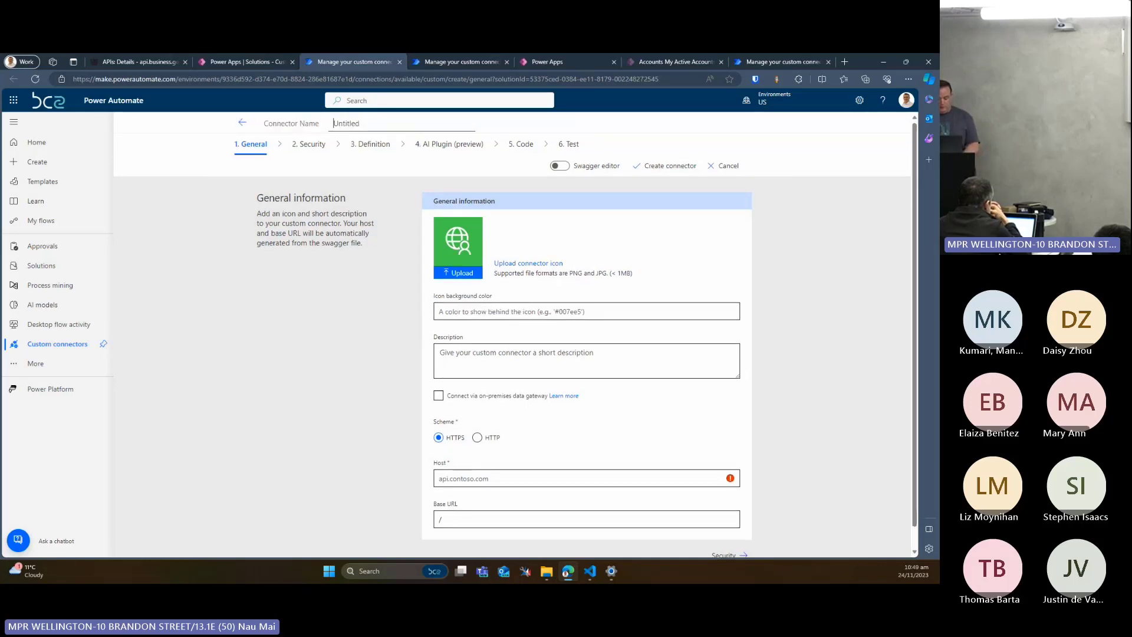
text(NZBN)
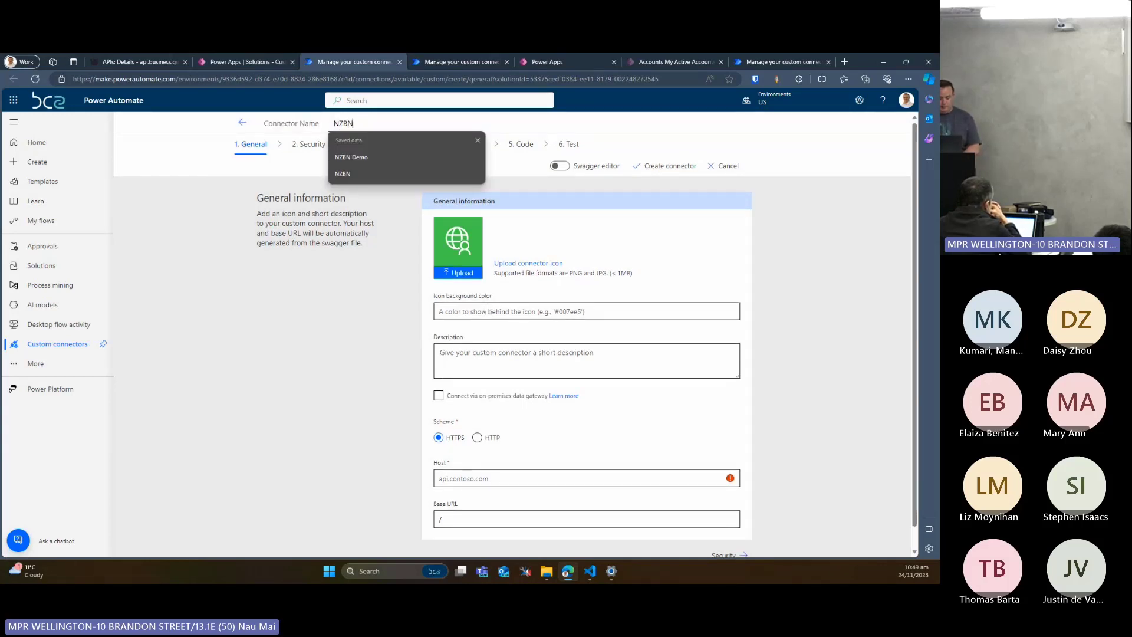
key(Down)
key(Return)
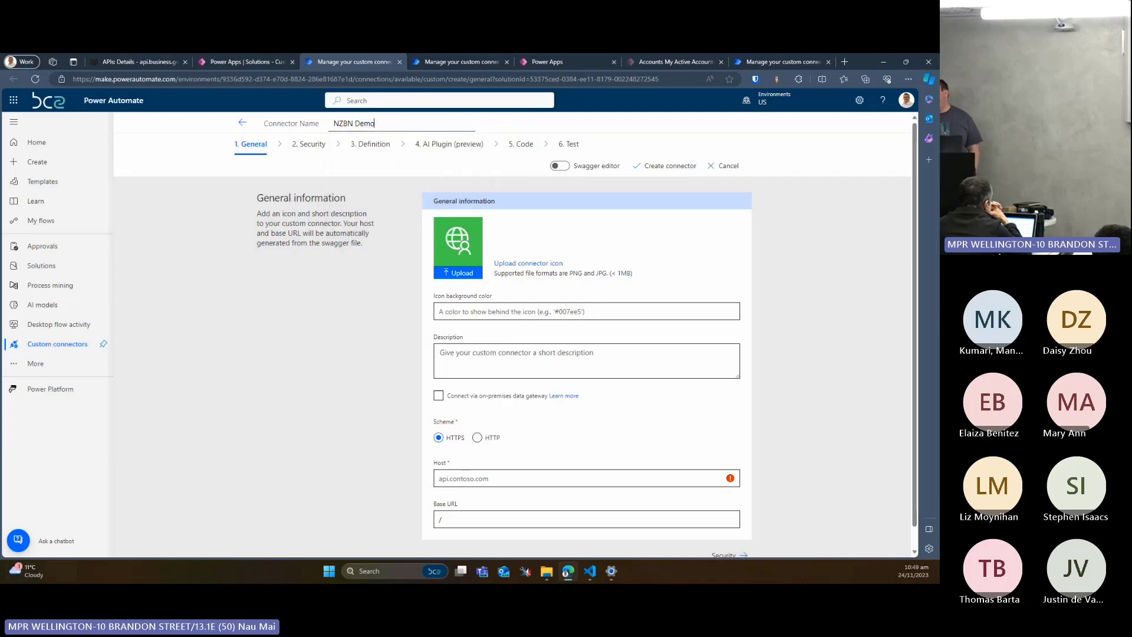
scroll(637, 418, down, 1)
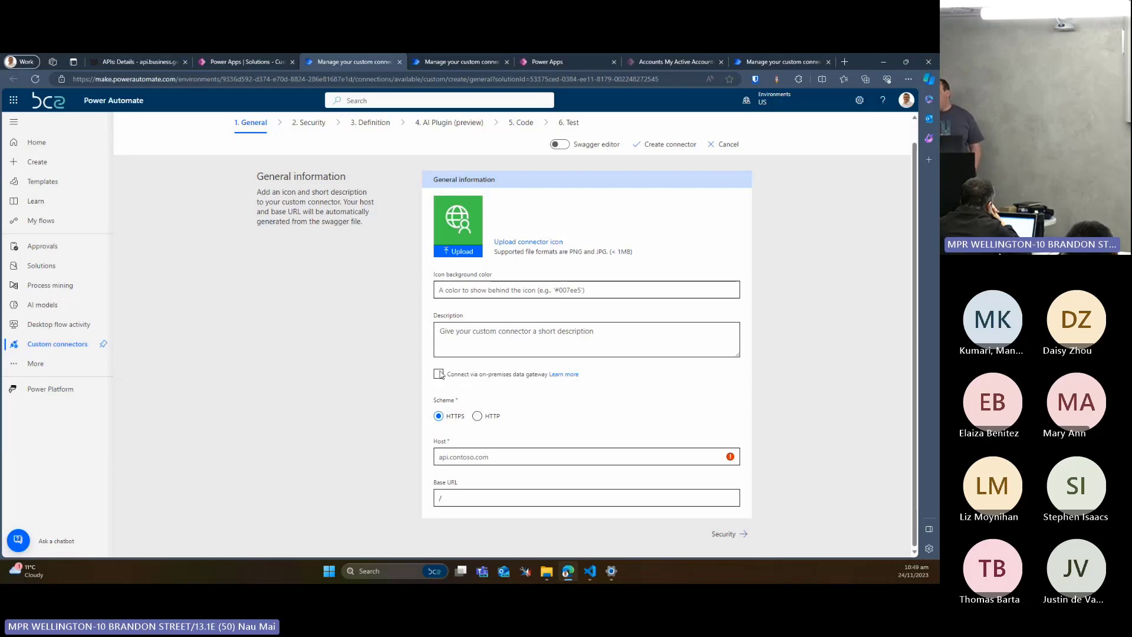
click(138, 61)
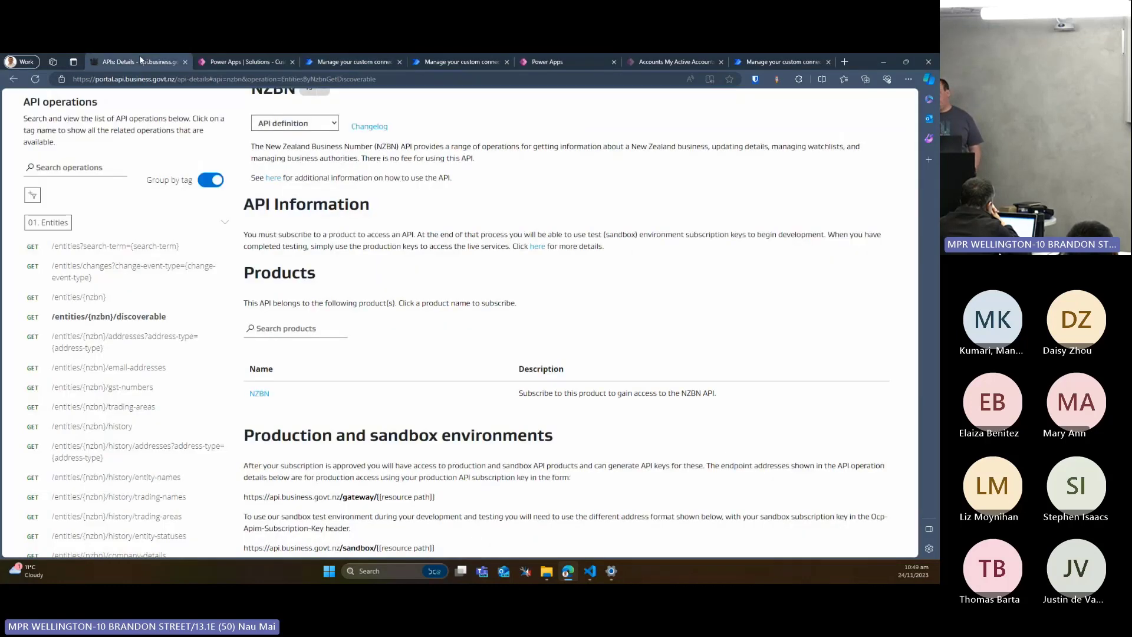
scroll(403, 241, down, 5)
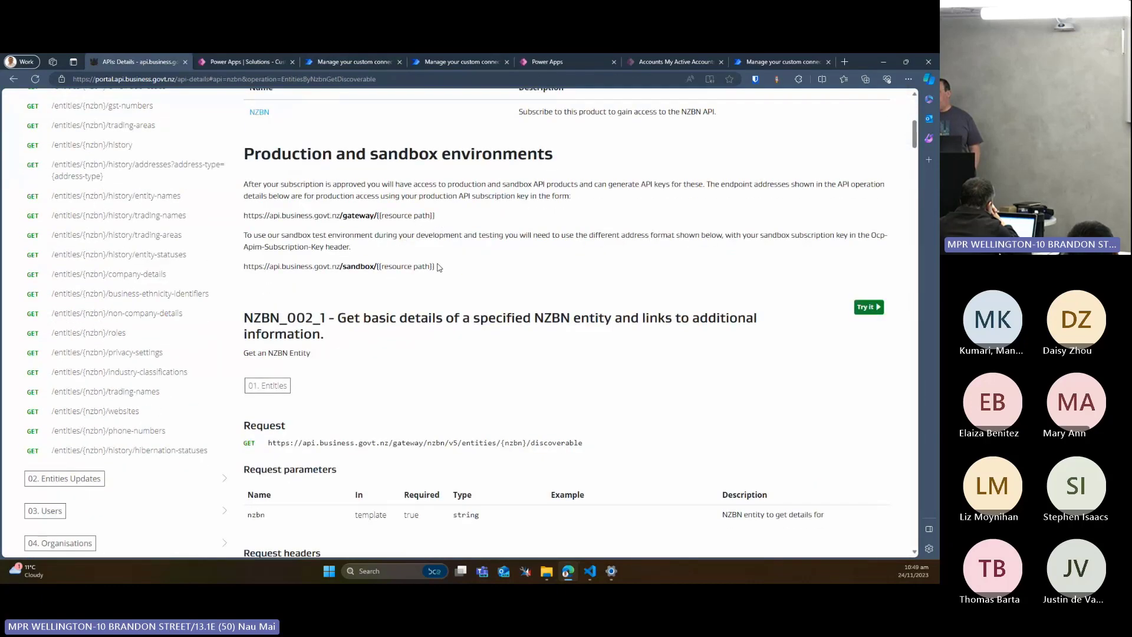
drag(437, 267, 238, 267)
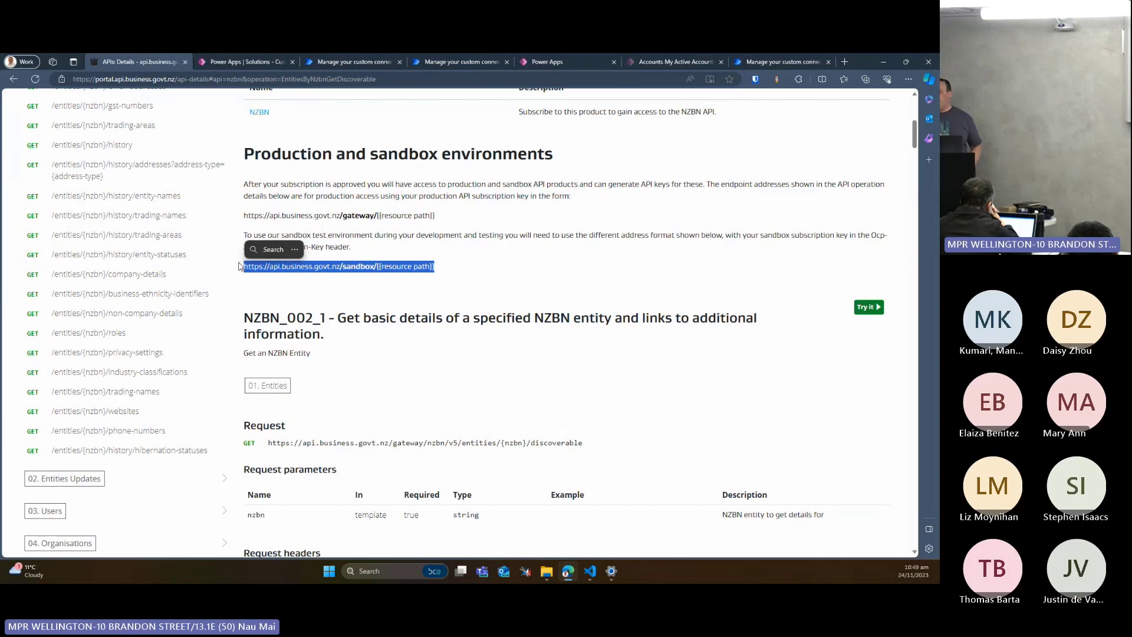
key(ctrl+c)
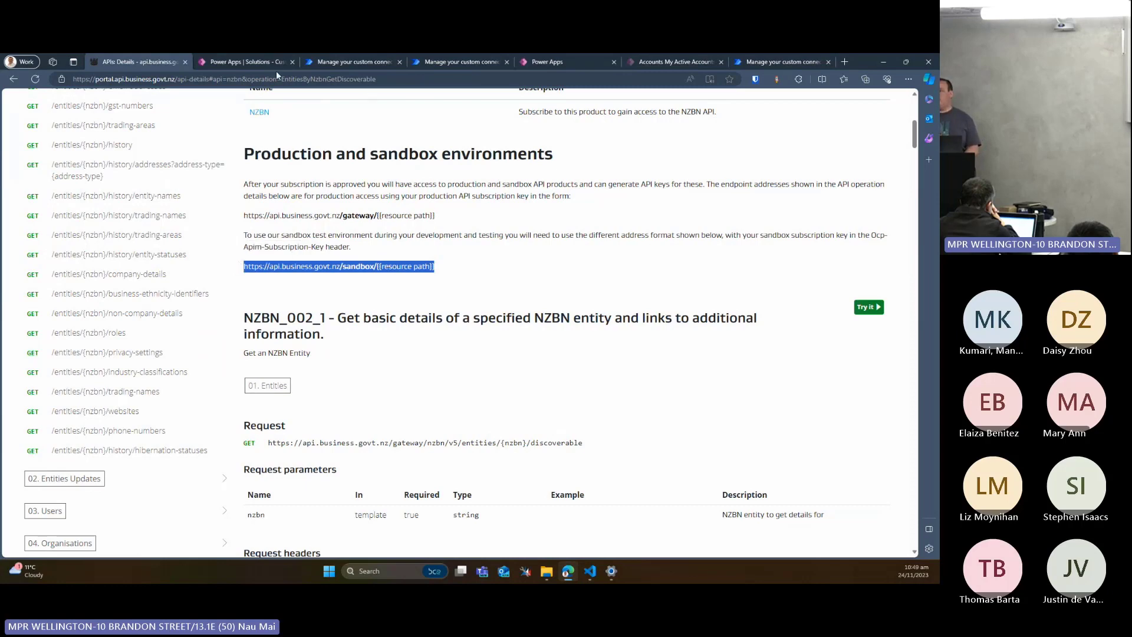
Paste the copied address as the connector's host and trim it to api.business.govt.nz
click(248, 62)
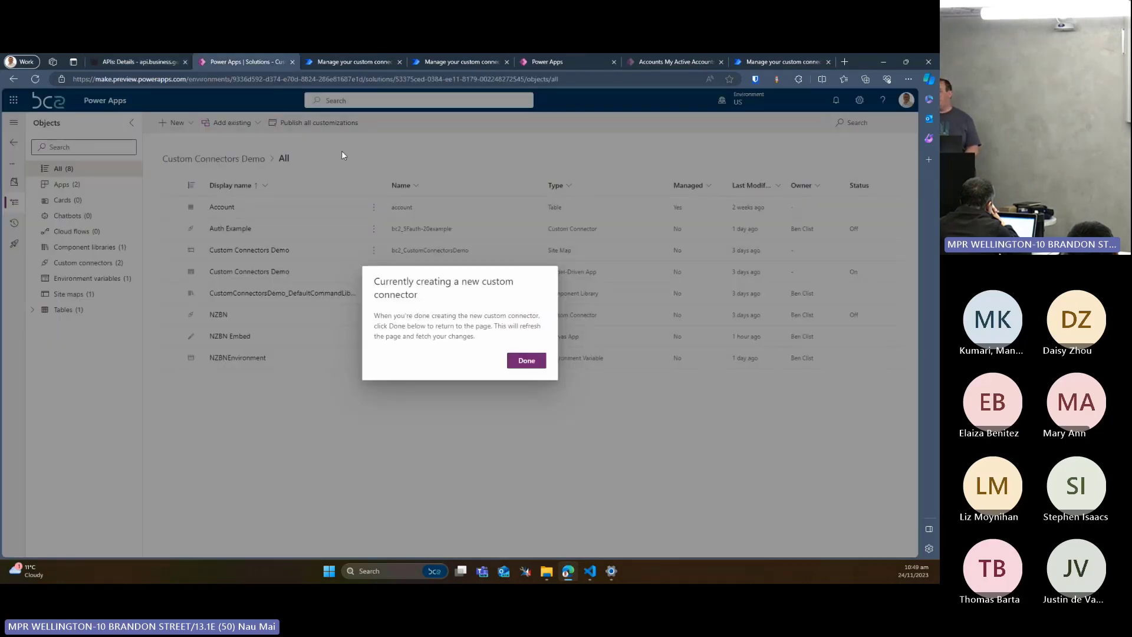
click(331, 58)
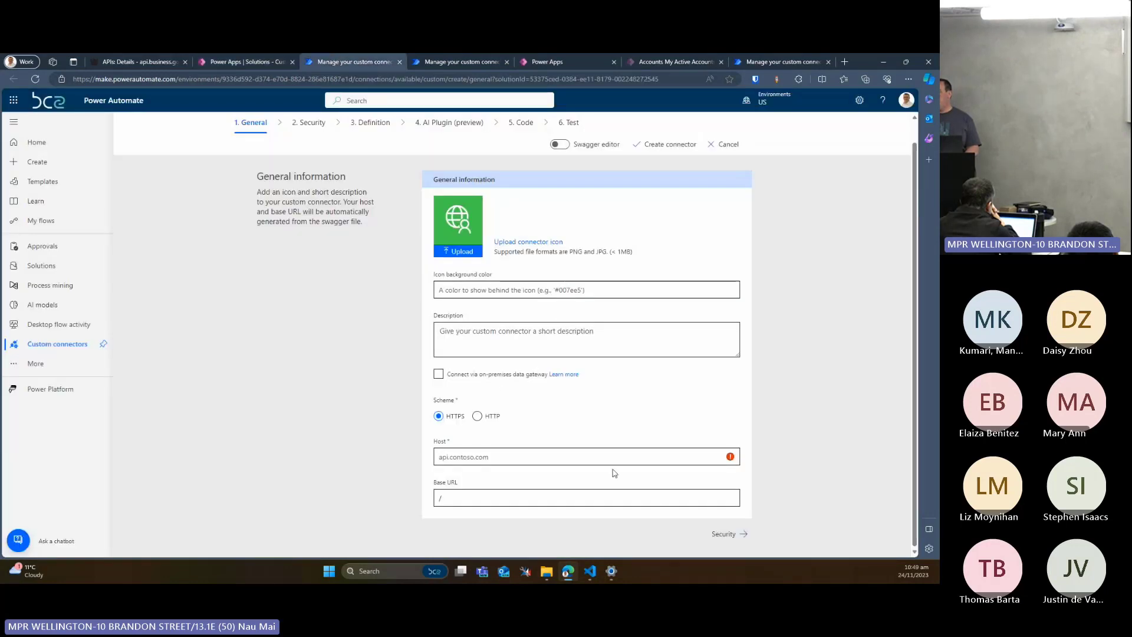
click(590, 452)
key(ctrl+v)
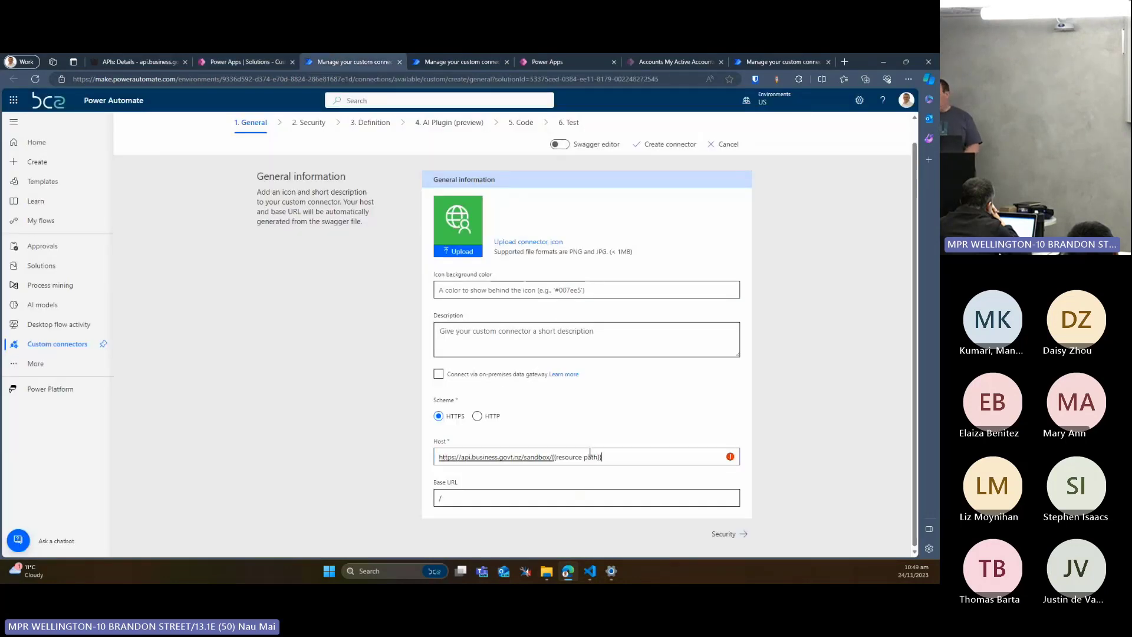
drag(601, 457, 523, 457)
key(BackSpace)
key(BackSpace)
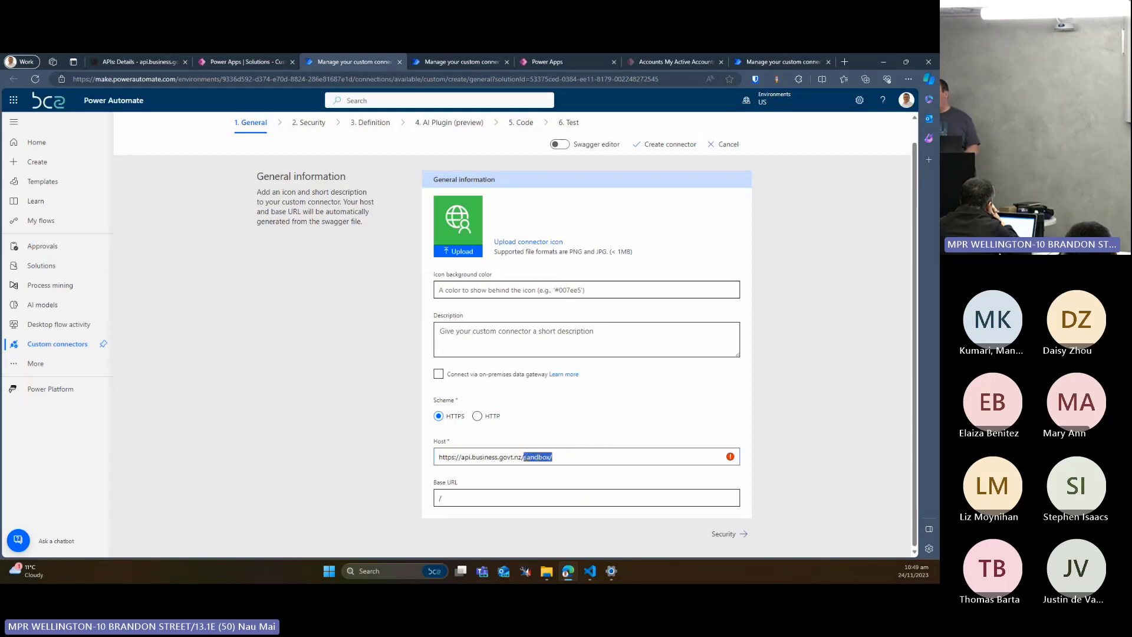
key(BackSpace)
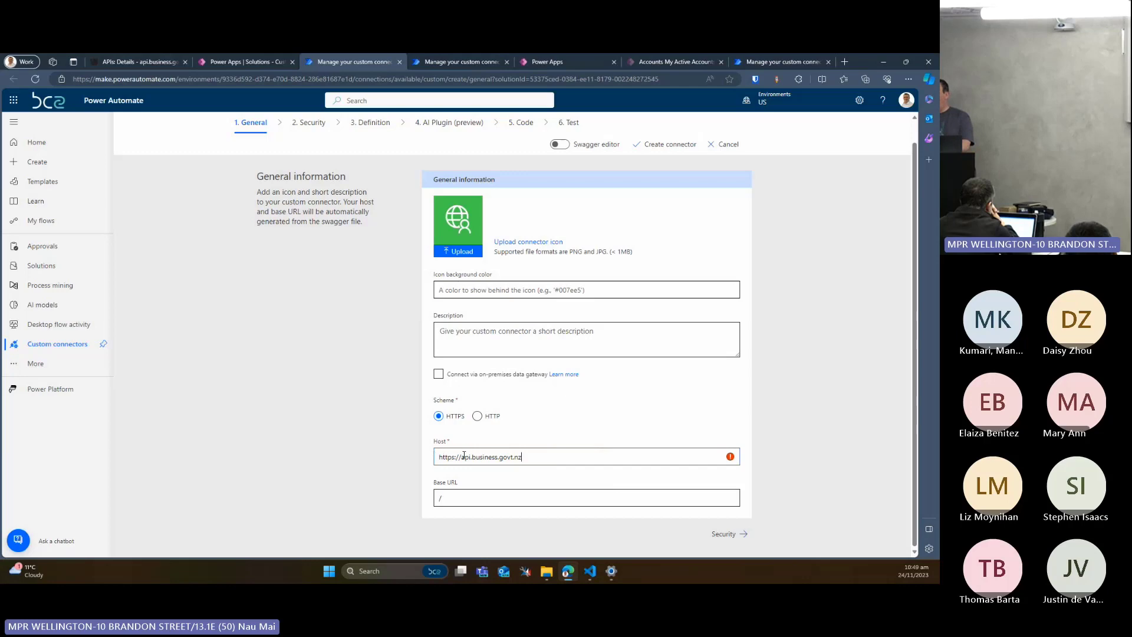
drag(461, 457, 424, 459)
key(BackSpace)
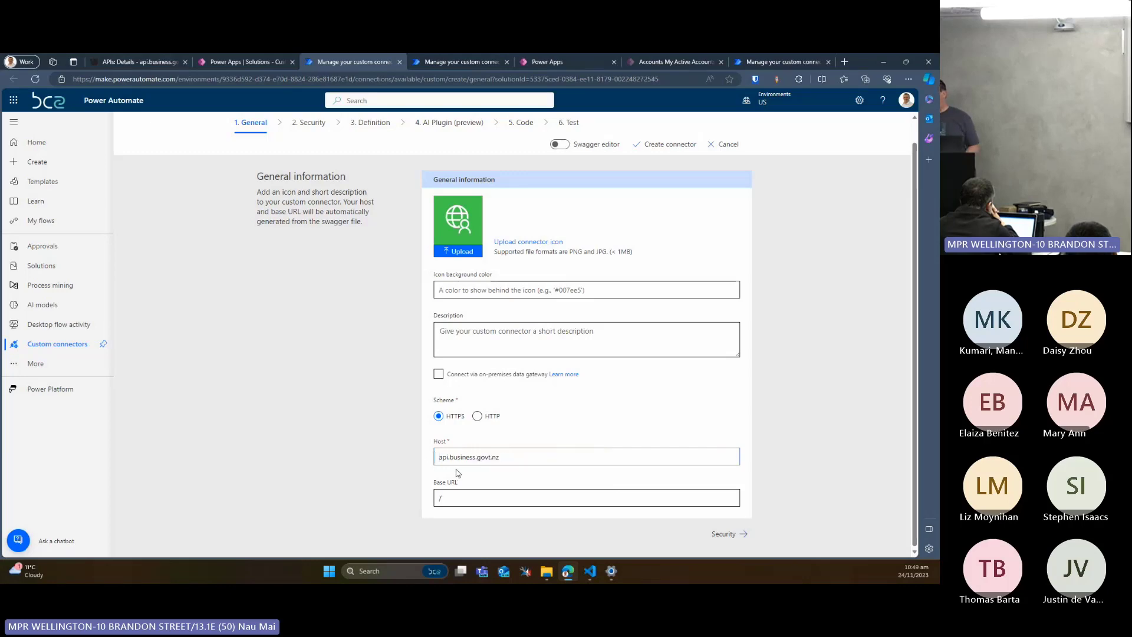
Copy the path part gateway/nzbn/v5 from the discoverable operation's request URL in the NZBN API documentation
click(95, 56)
scroll(458, 299, down, 2)
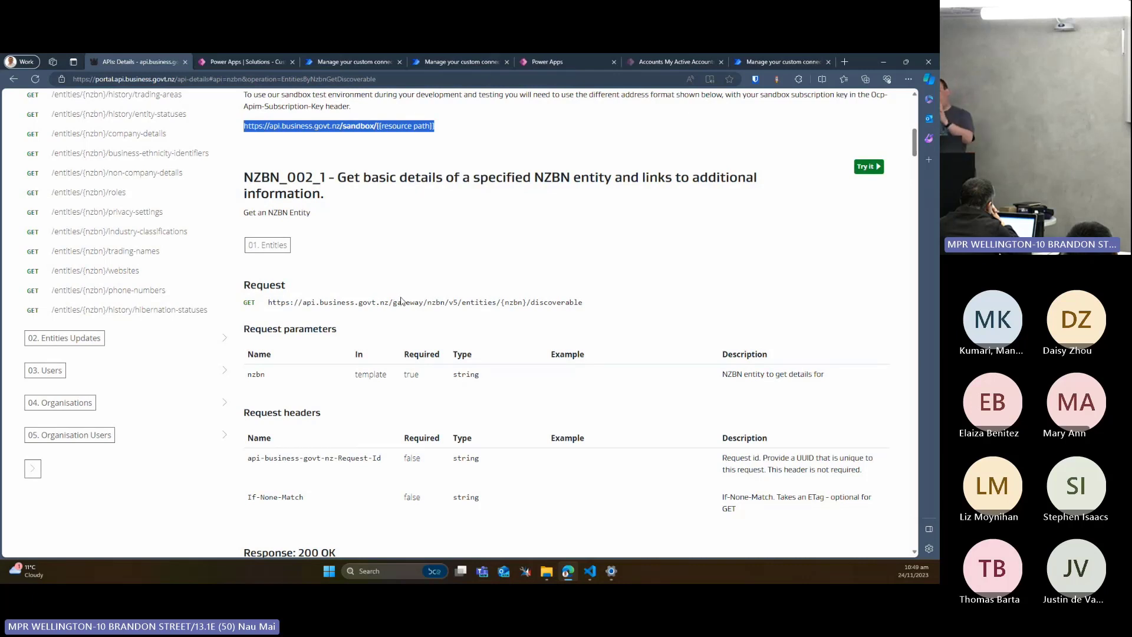
scroll(230, 234, up, 2)
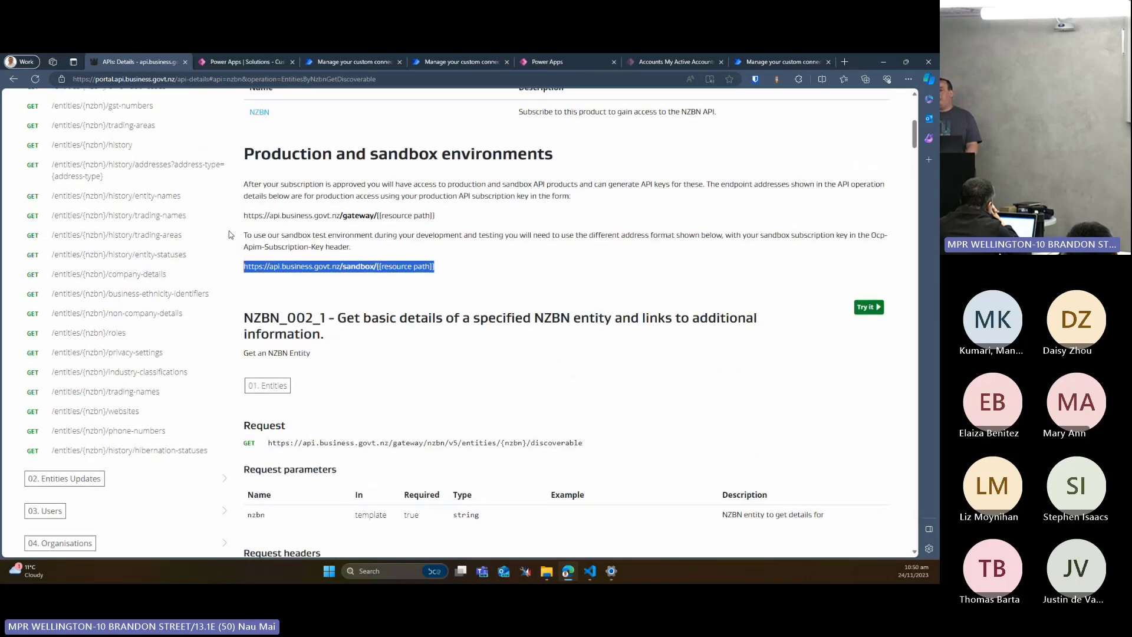
scroll(58, 209, down, 2)
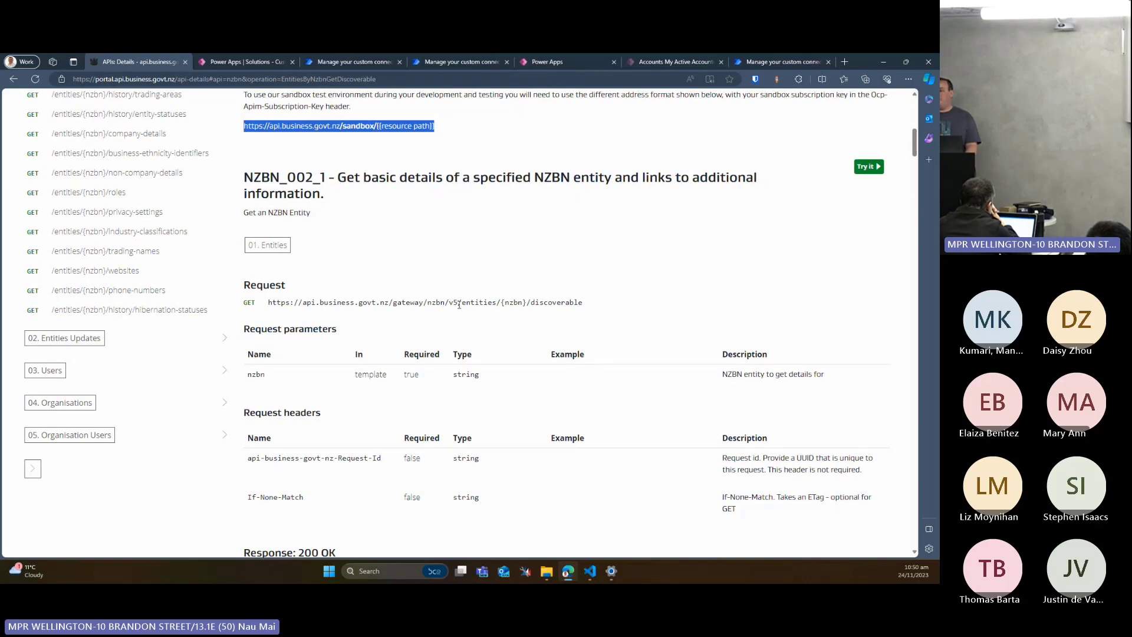
drag(459, 304, 392, 304)
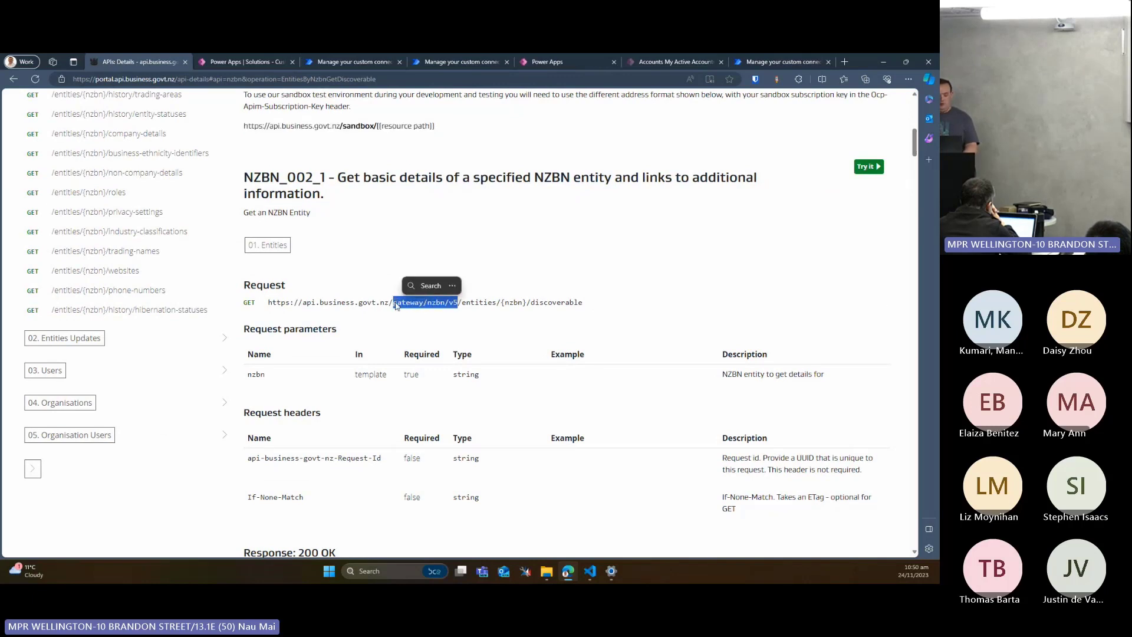
Paste the copied path into the connector's base URL and replace gateway with sandbox, giving /sandbox/nzbn/v5
click(361, 59)
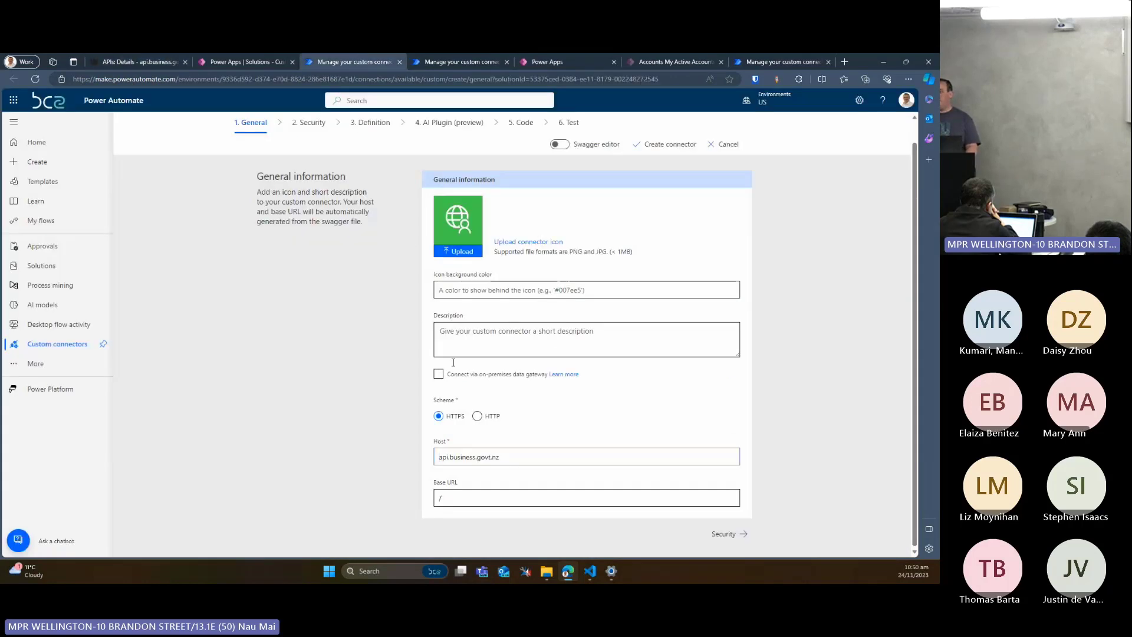
click(477, 496)
key(ctrl+v)
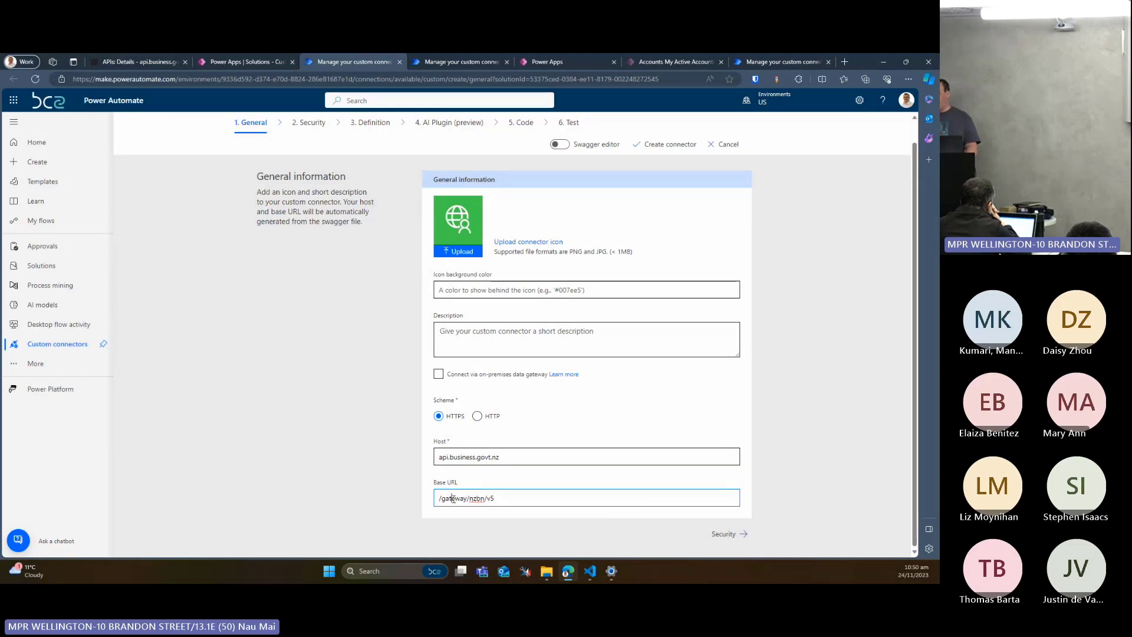
double_click(452, 498)
text(sa)
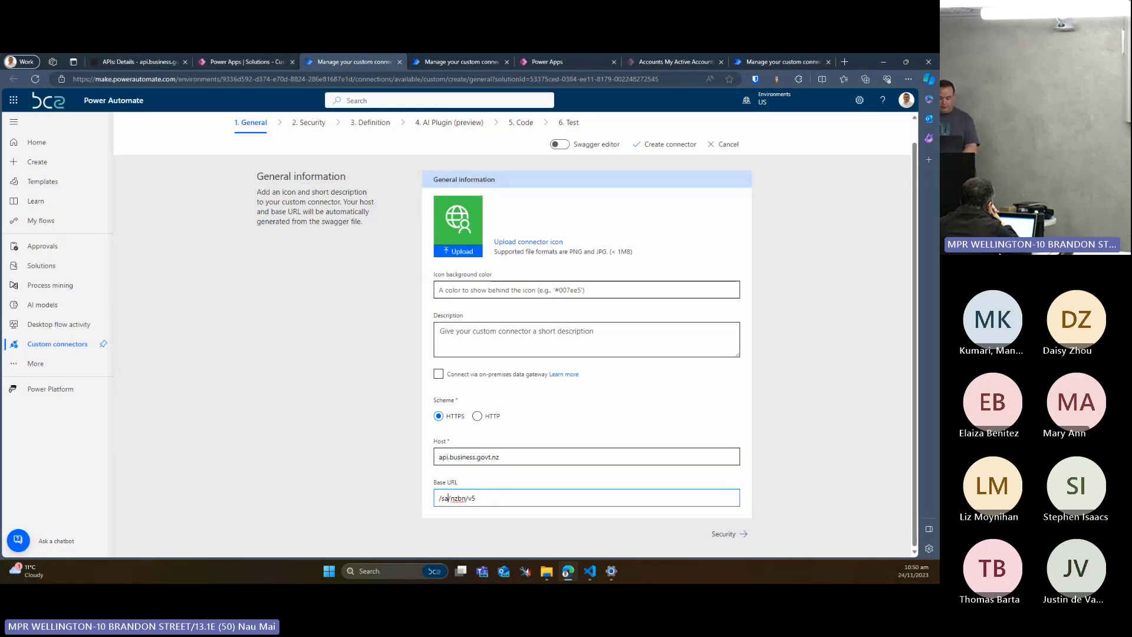
text(ndbox/)
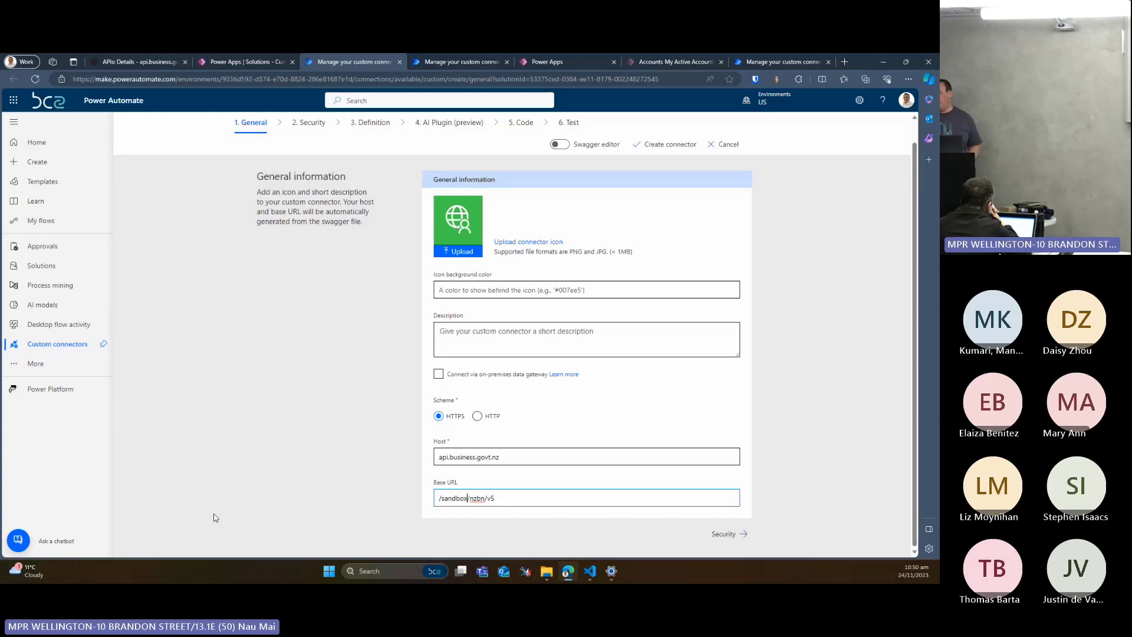
click(510, 455)
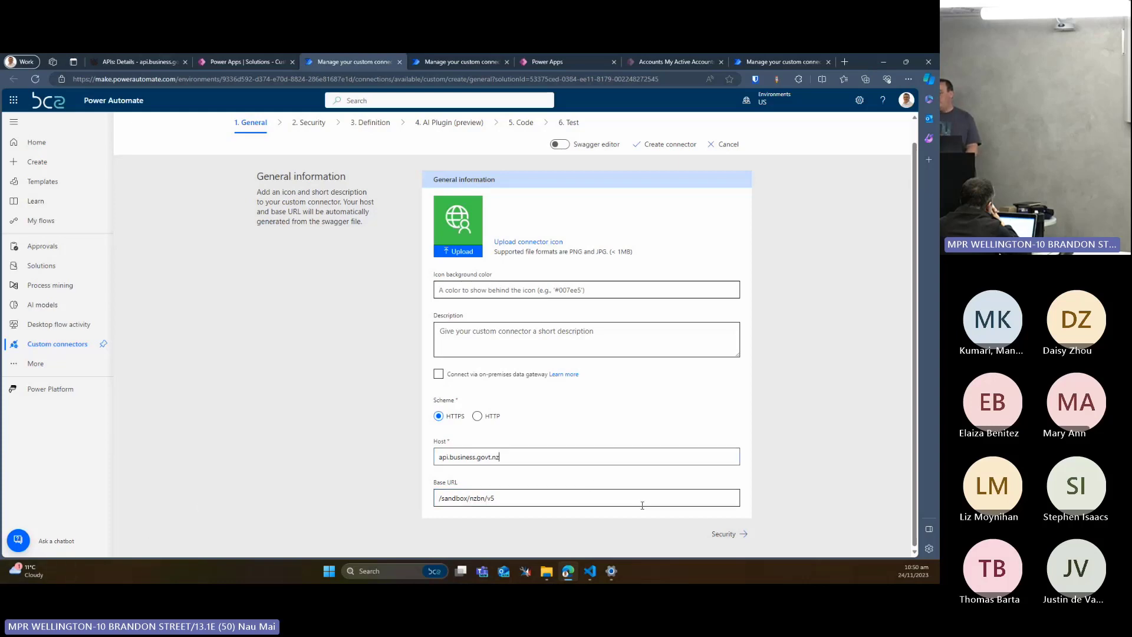
Set the connector's authentication type to API Key and label its parameter API Key
click(714, 533)
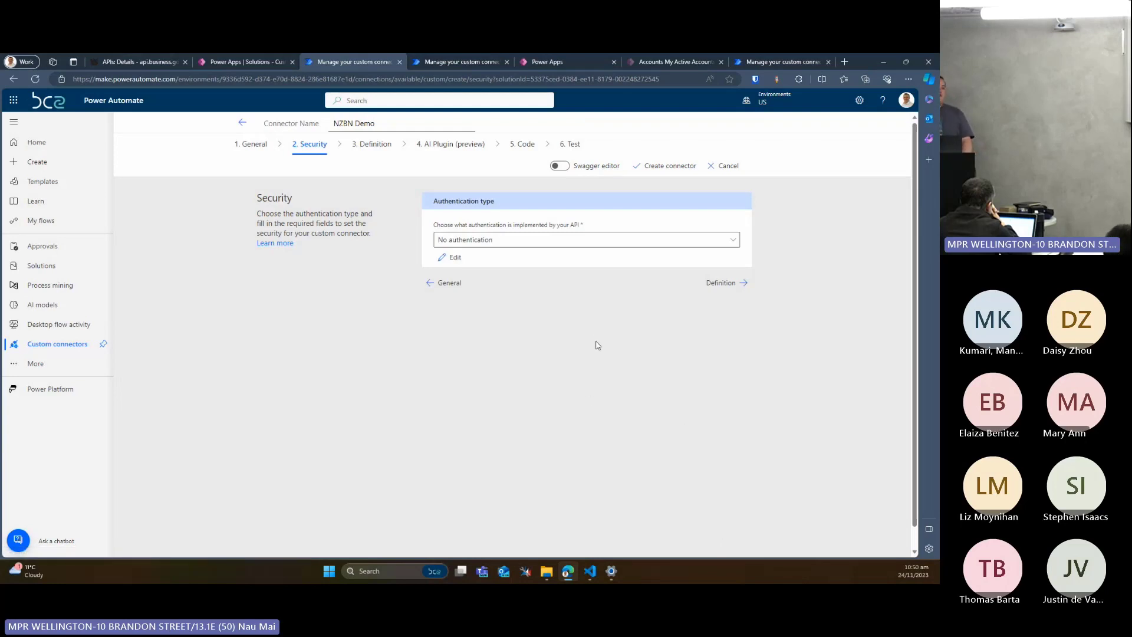
click(601, 239)
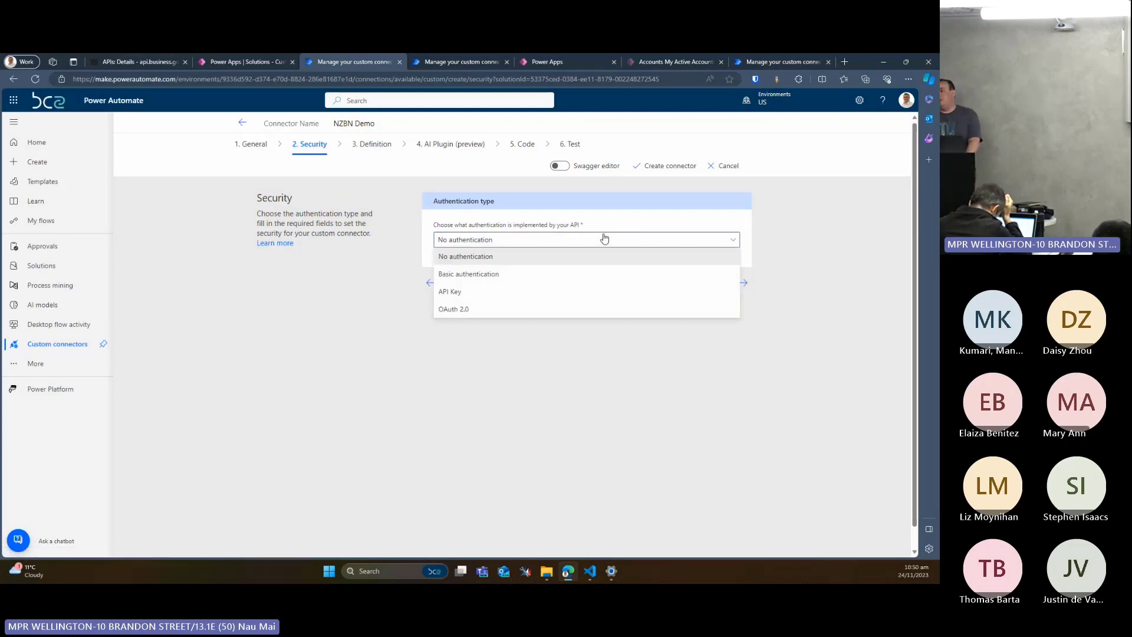
click(548, 291)
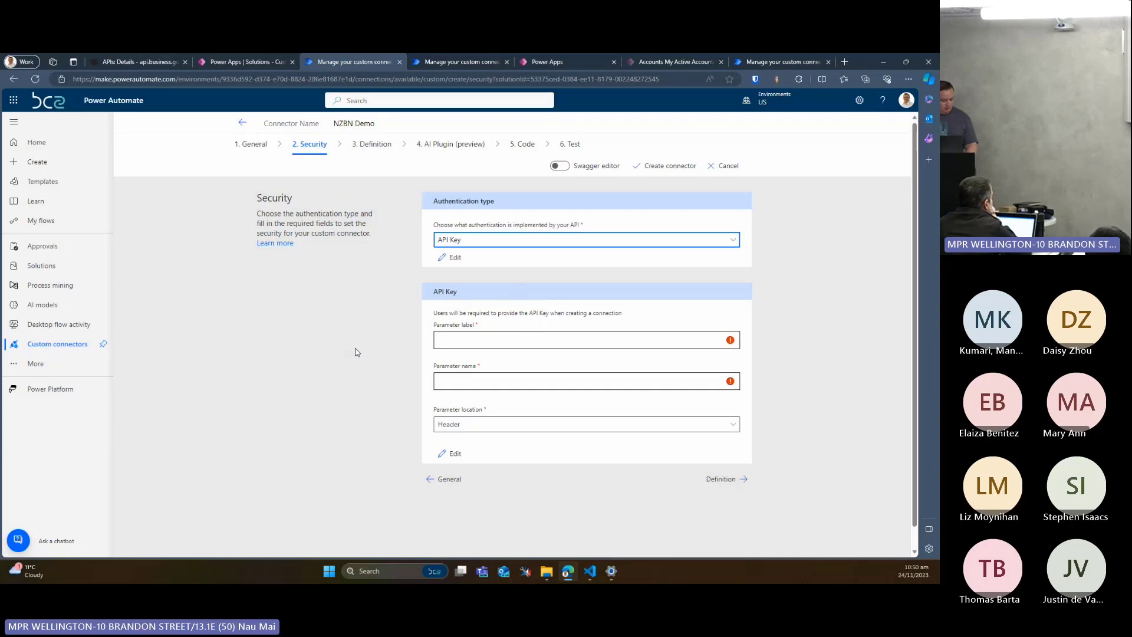
click(439, 340)
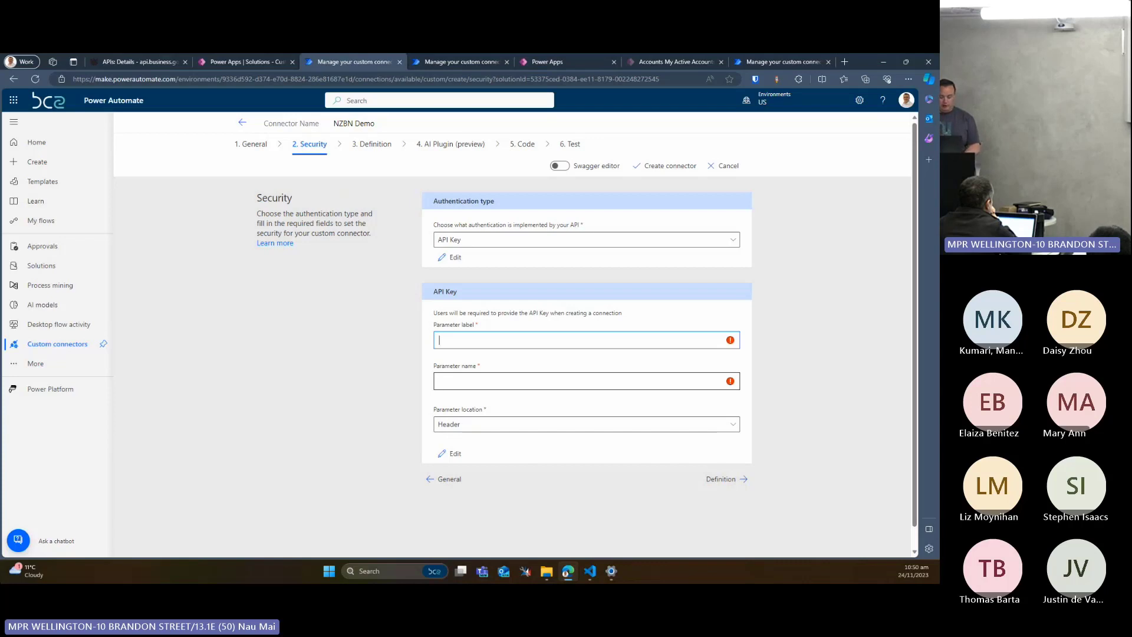
text(API K)
text(ey)
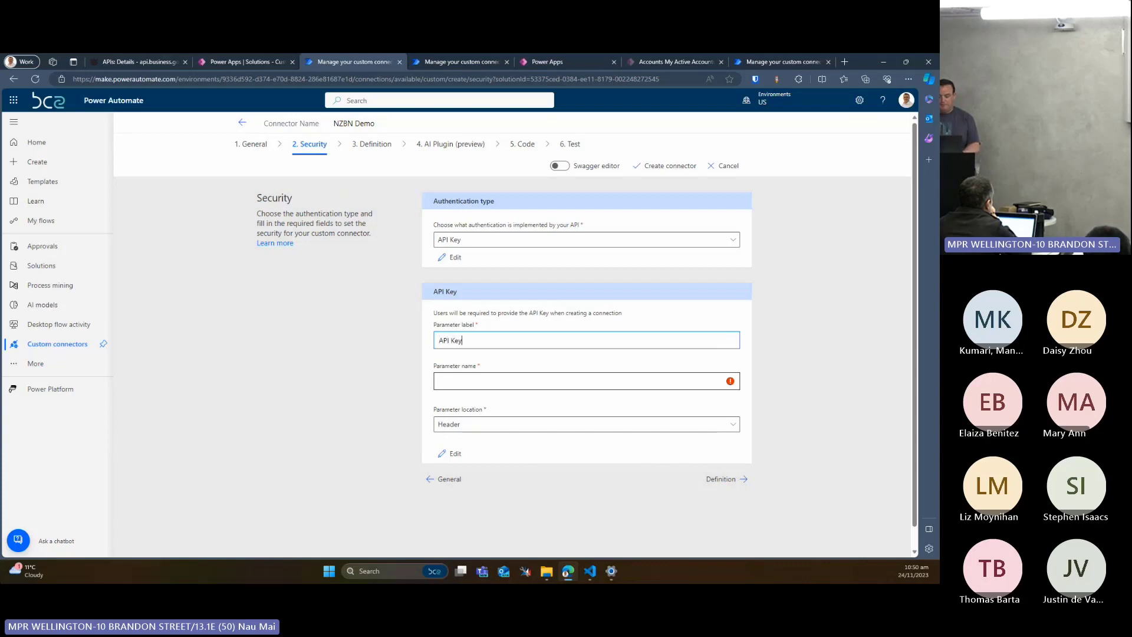
Name the authentication parameter Ocp-Apim-Subscription-Key and set its location to Header
key(Tab)
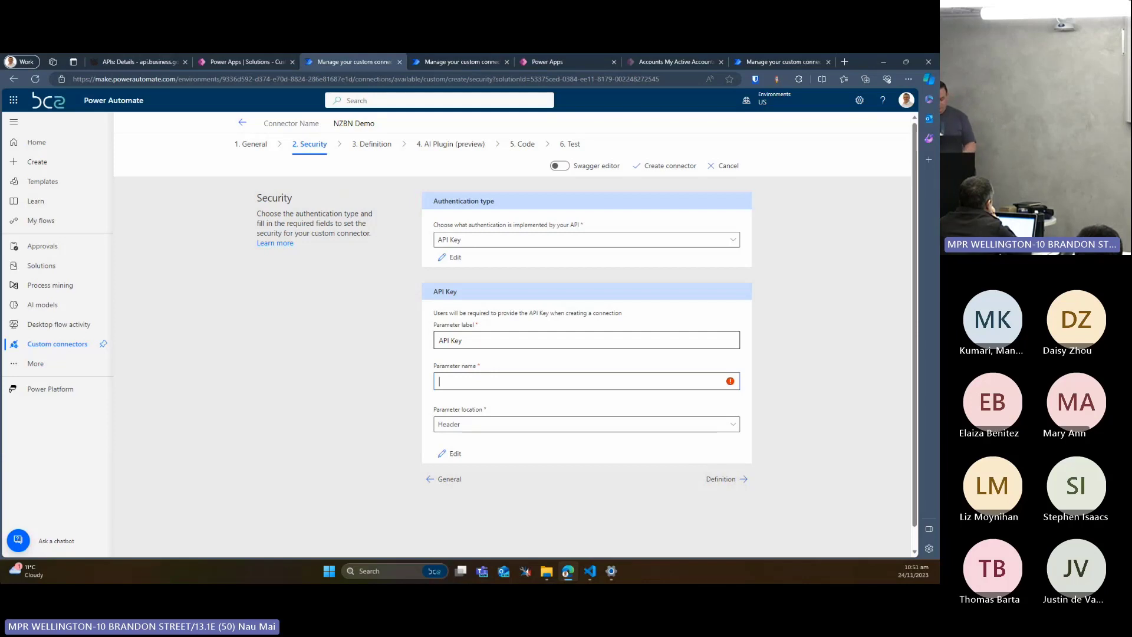
text(O)
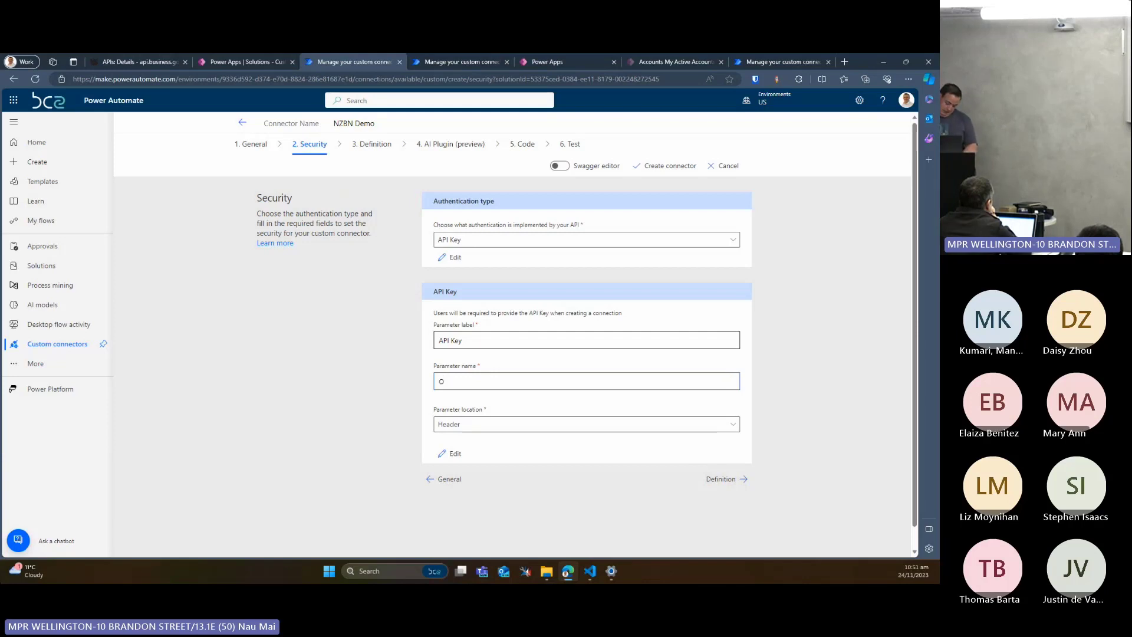
text(cp-Apim)
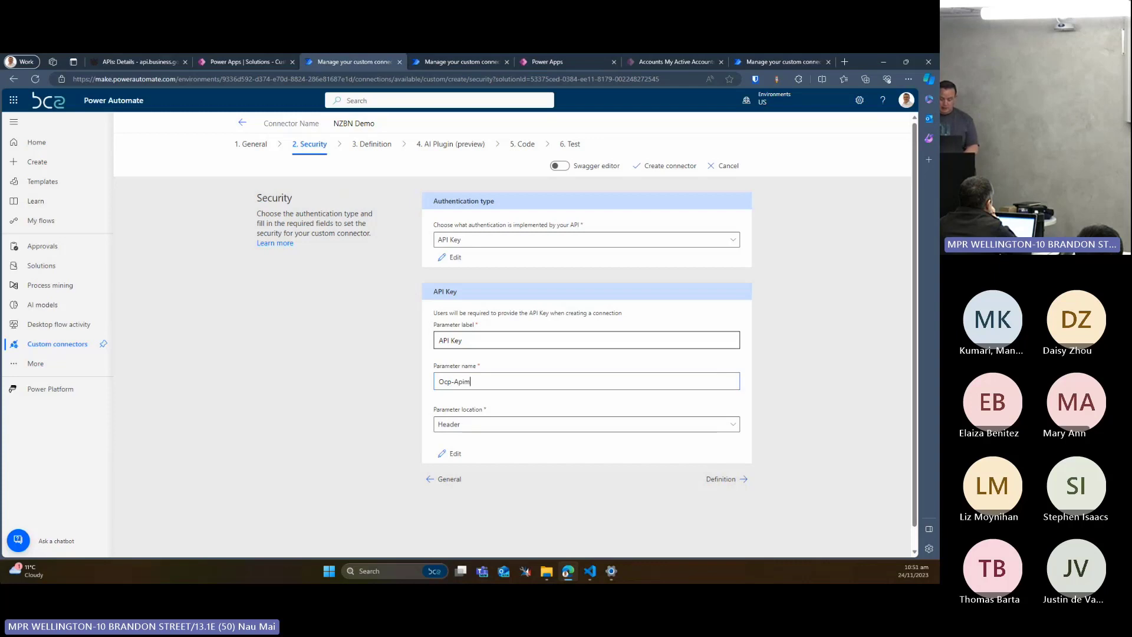
text(-)
text(Sub)
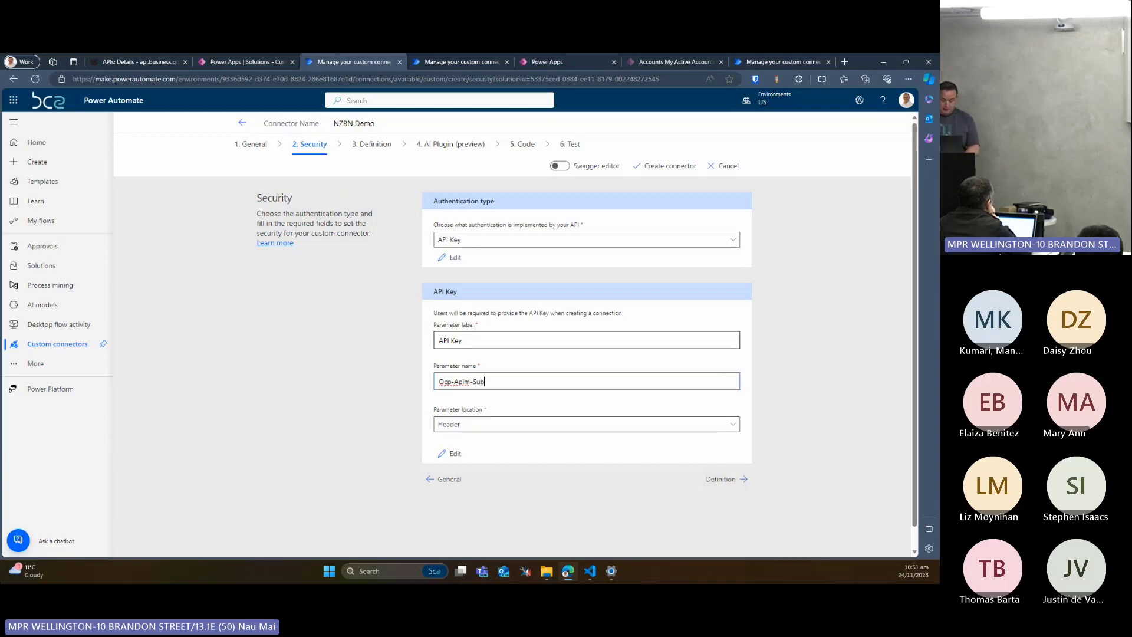
text(scription-key)
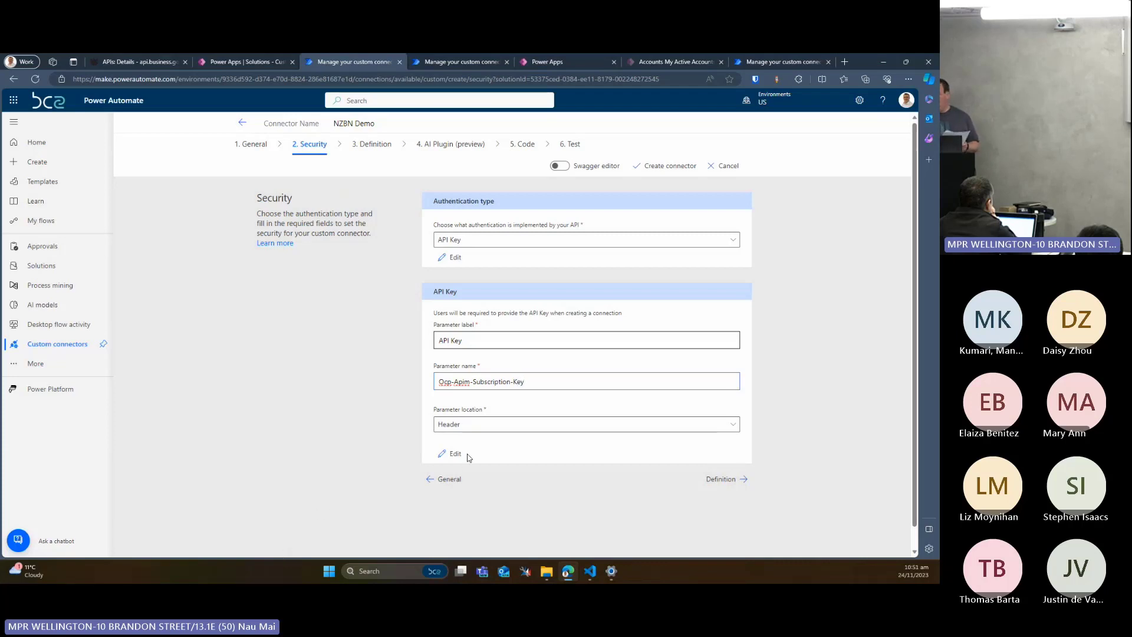
click(487, 432)
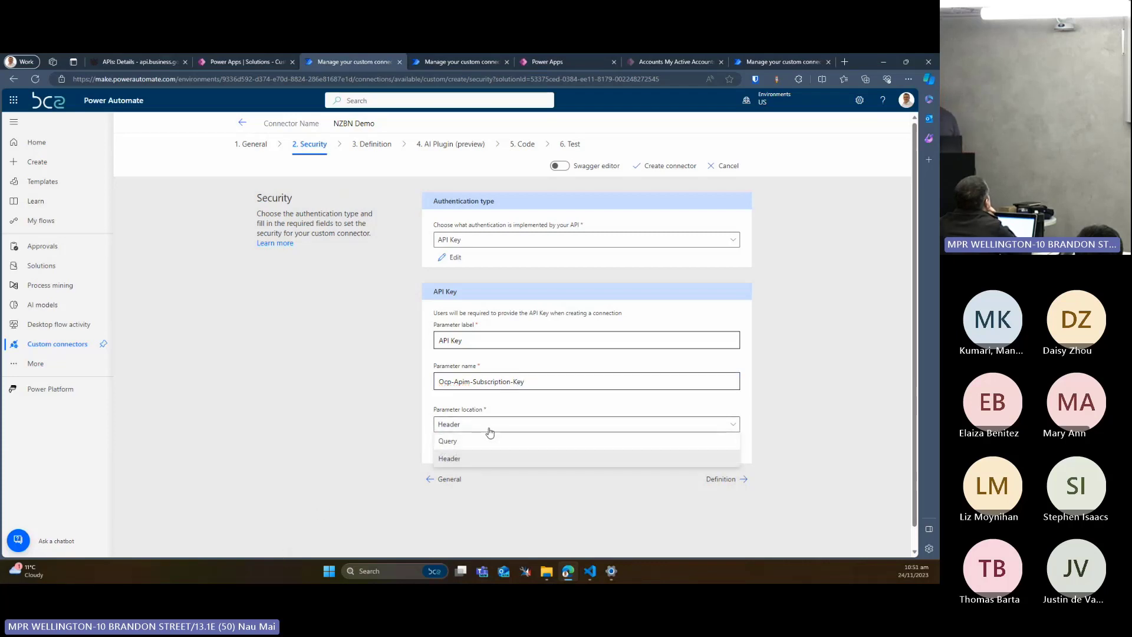
click(473, 460)
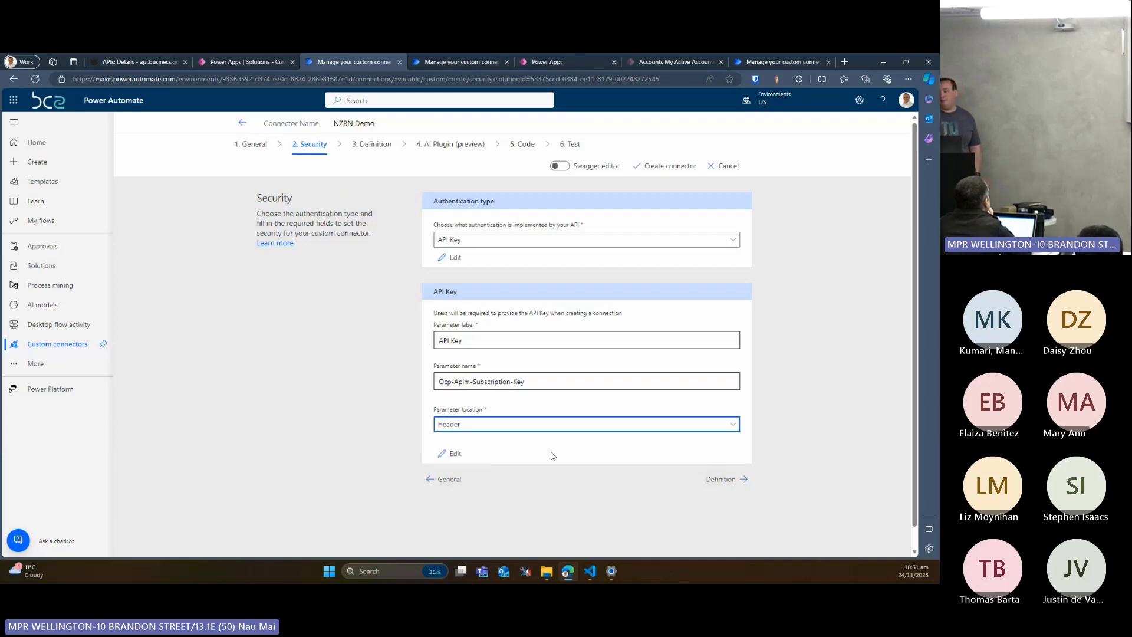
Proceed to the connector's definition and add a new action
click(744, 478)
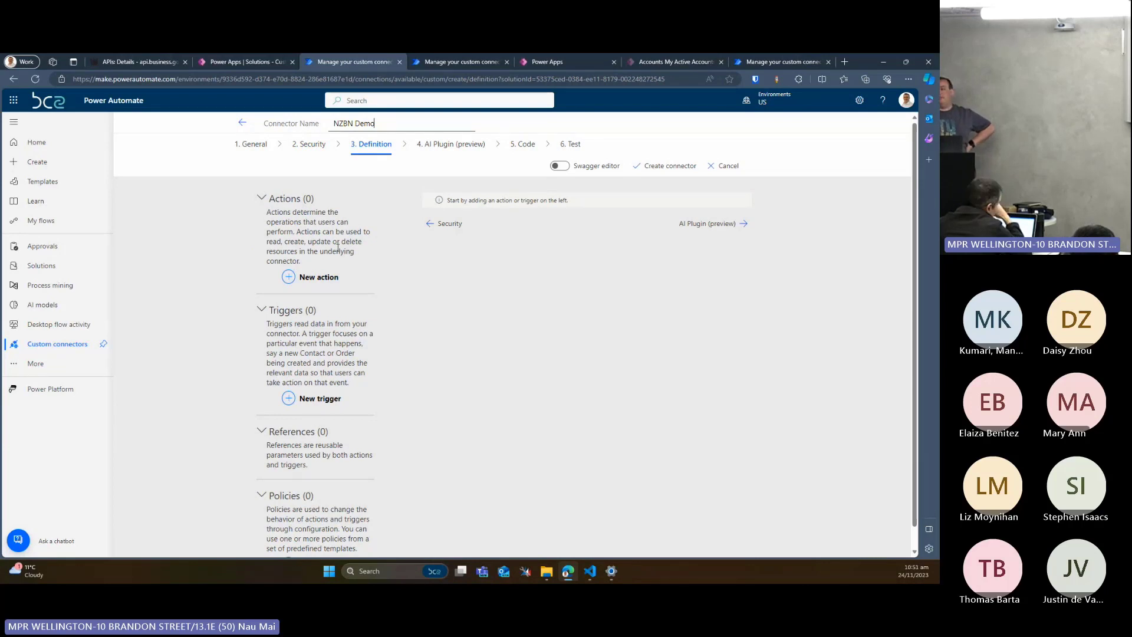
scroll(337, 247, down, 1)
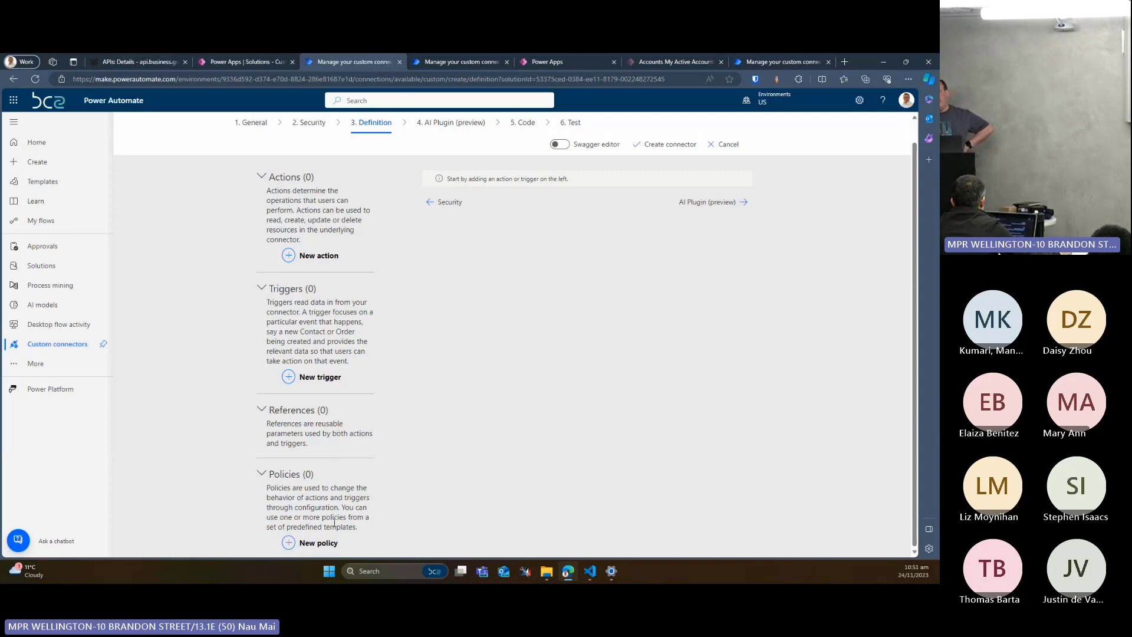
scroll(345, 485, up, 1)
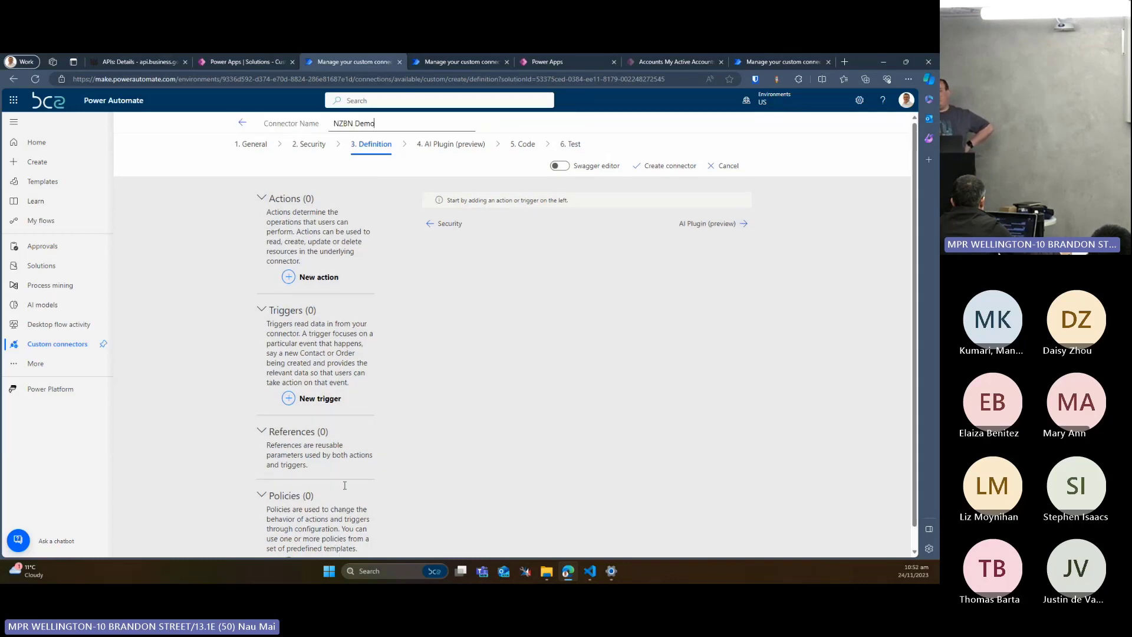
click(312, 276)
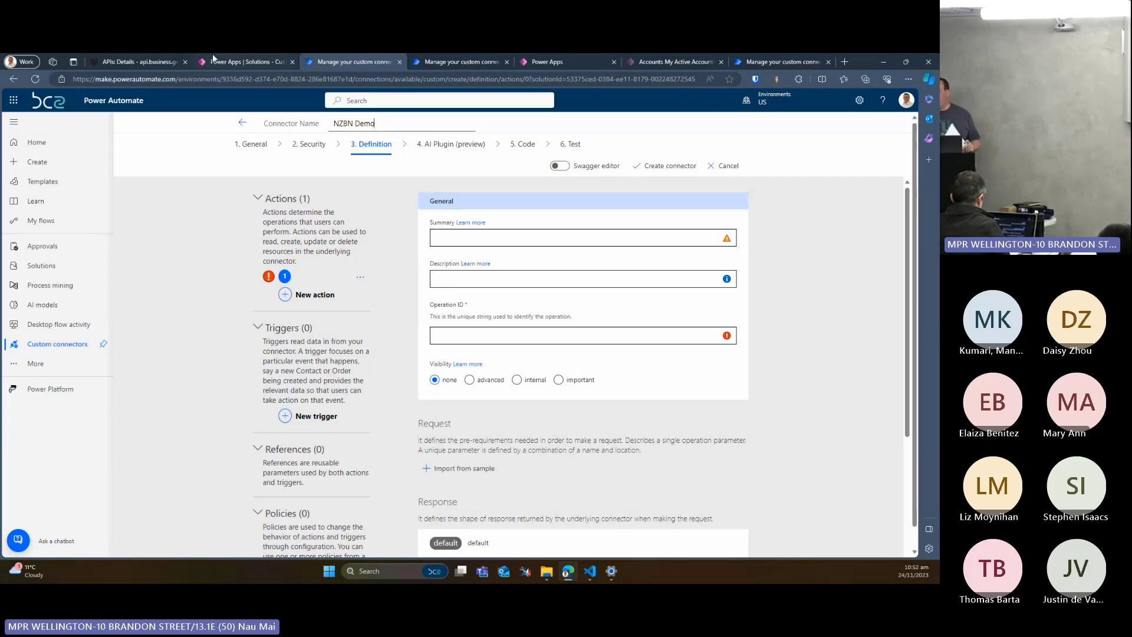
click(125, 59)
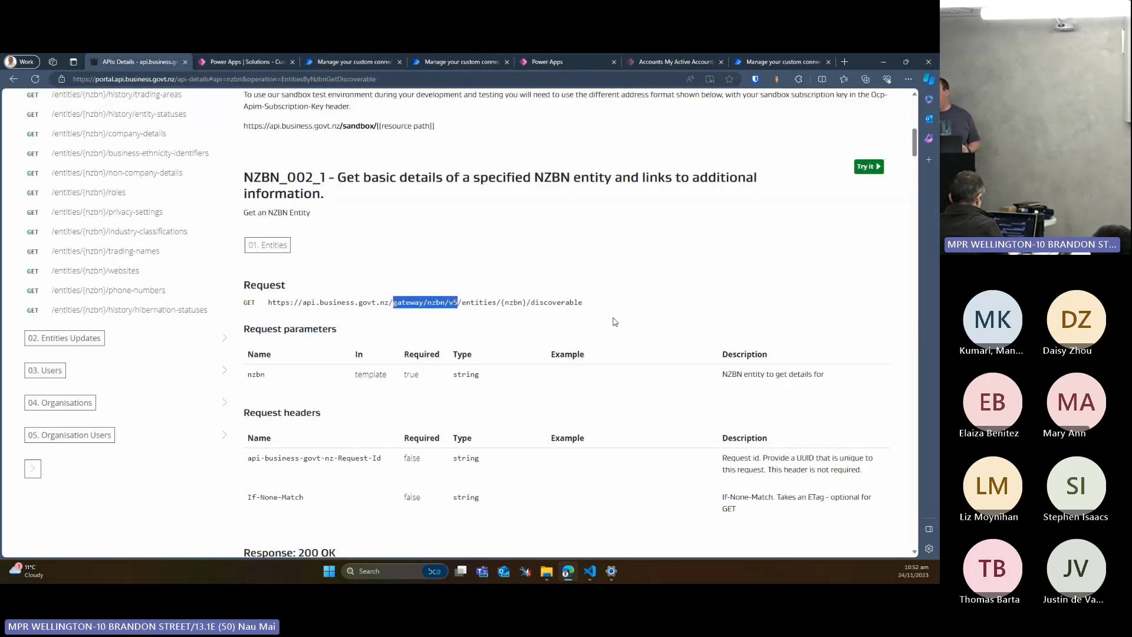
click(572, 301)
drag(587, 303, 269, 304)
key(ctrl+c)
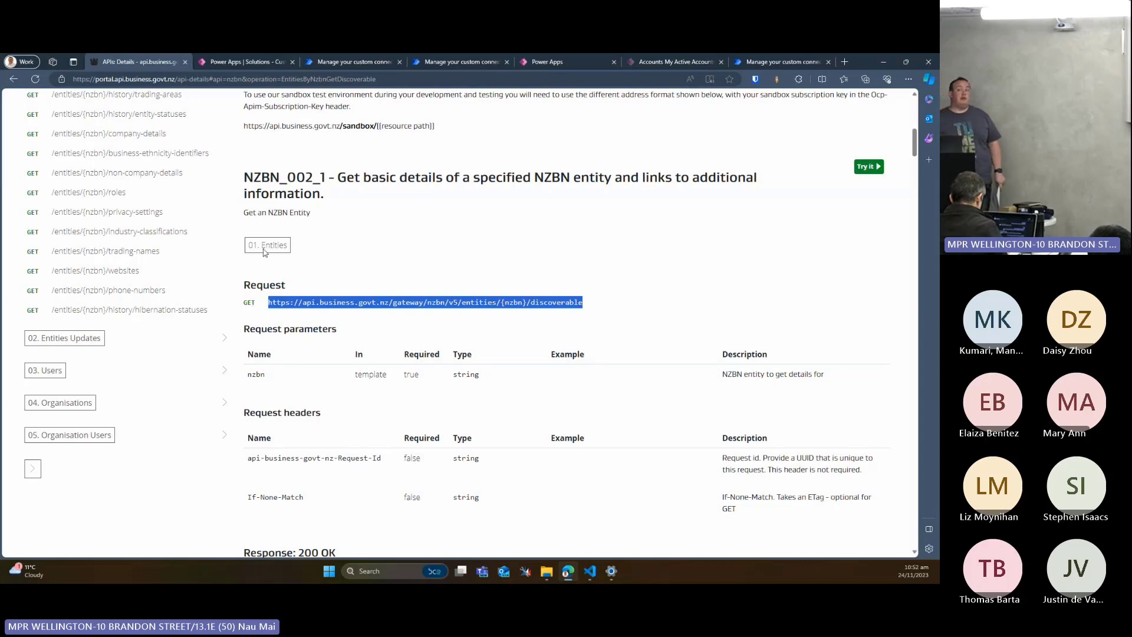
Return to the connector definition and set the new action's summary to Get Company Details
click(355, 62)
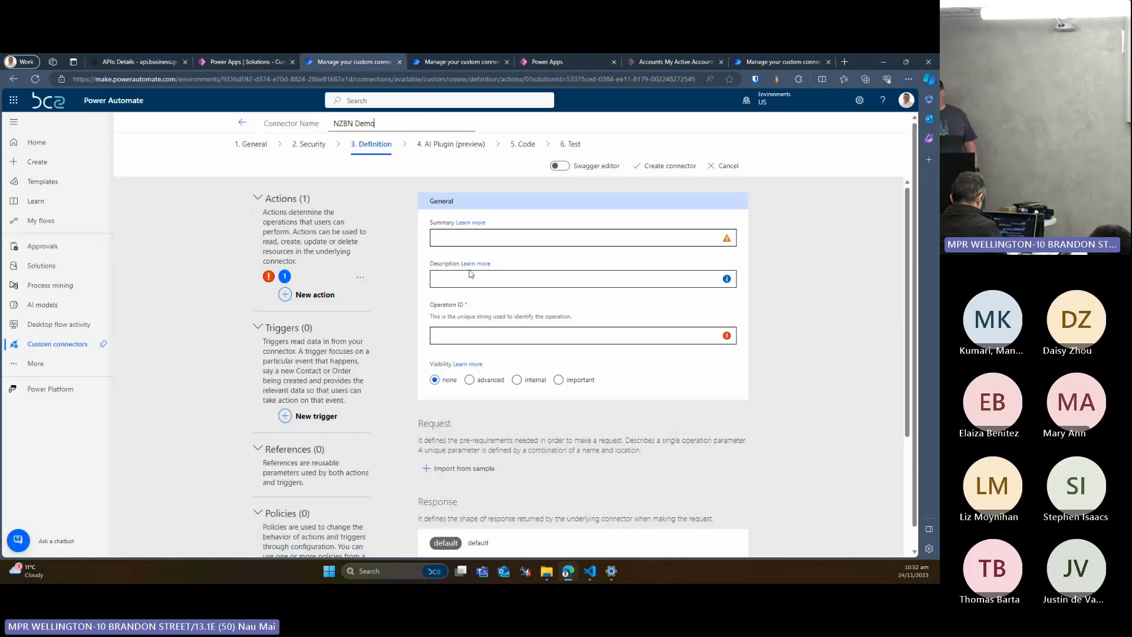
click(490, 237)
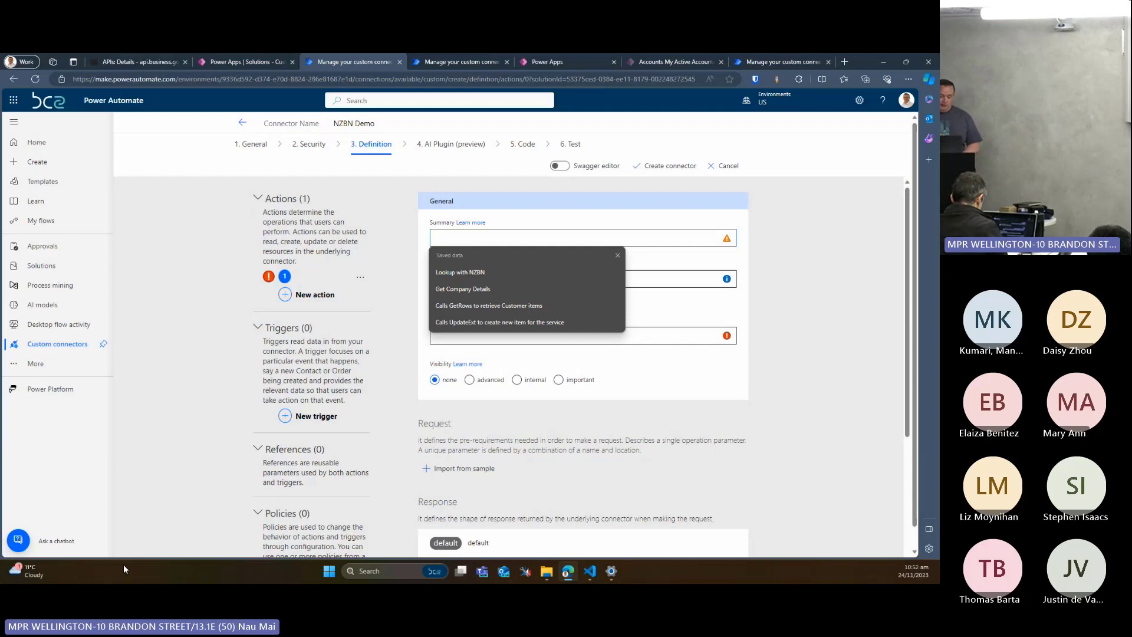
click(708, 278)
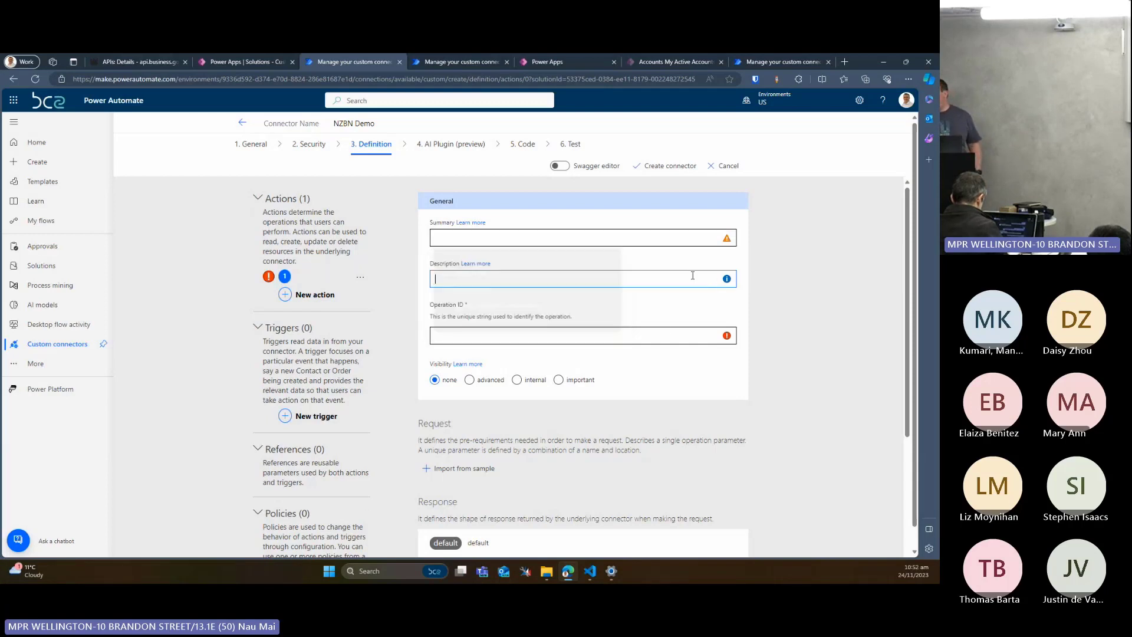
click(659, 254)
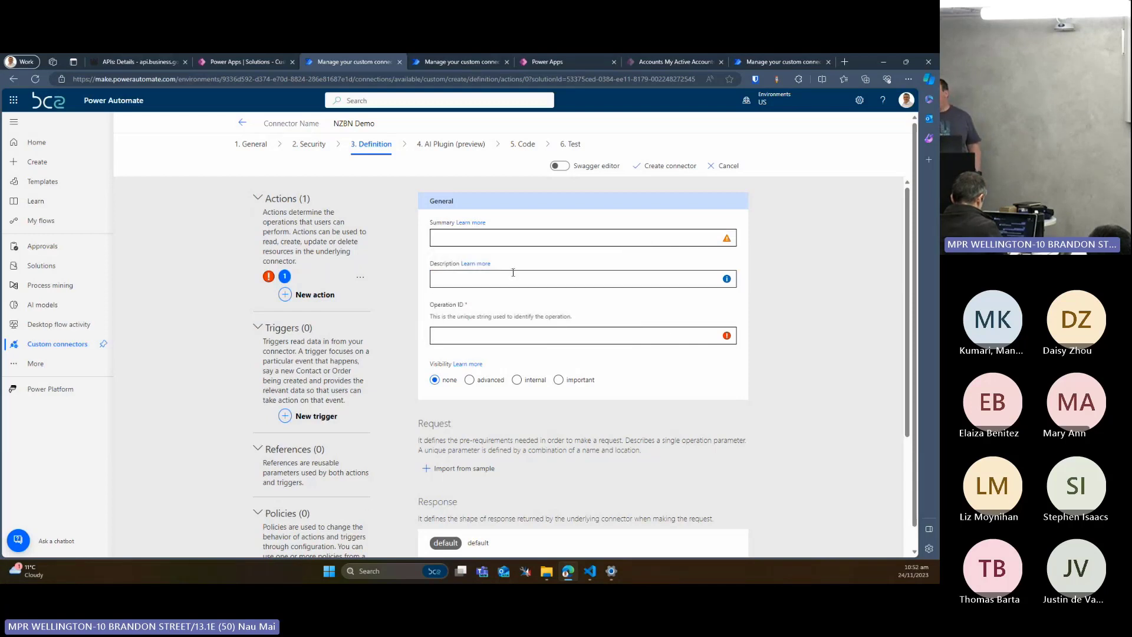
click(504, 241)
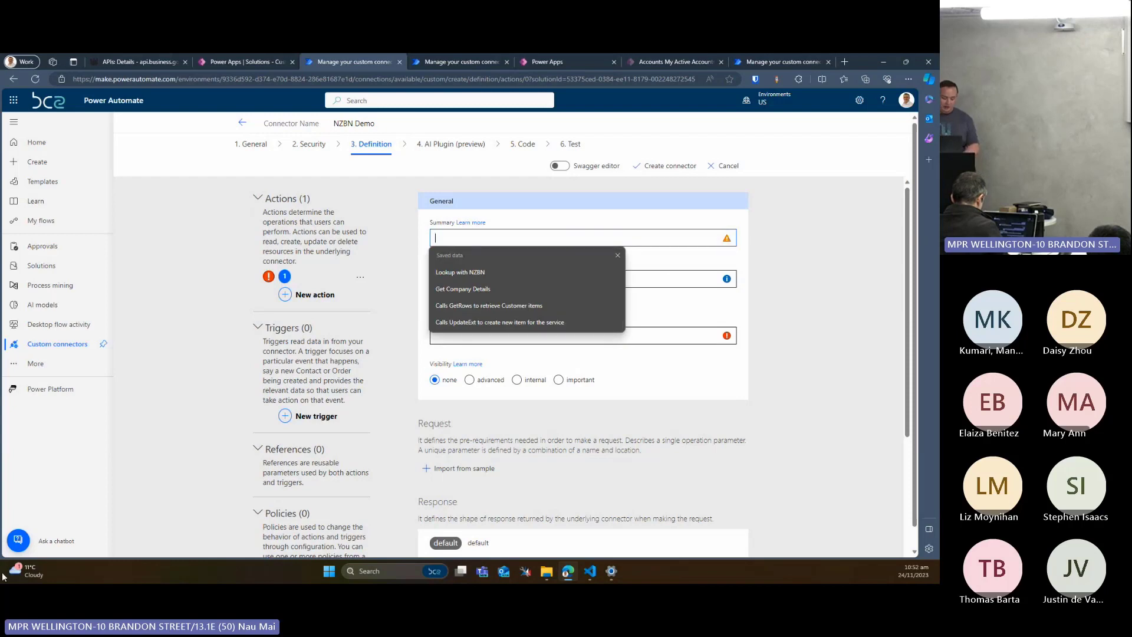
text(NZBN)
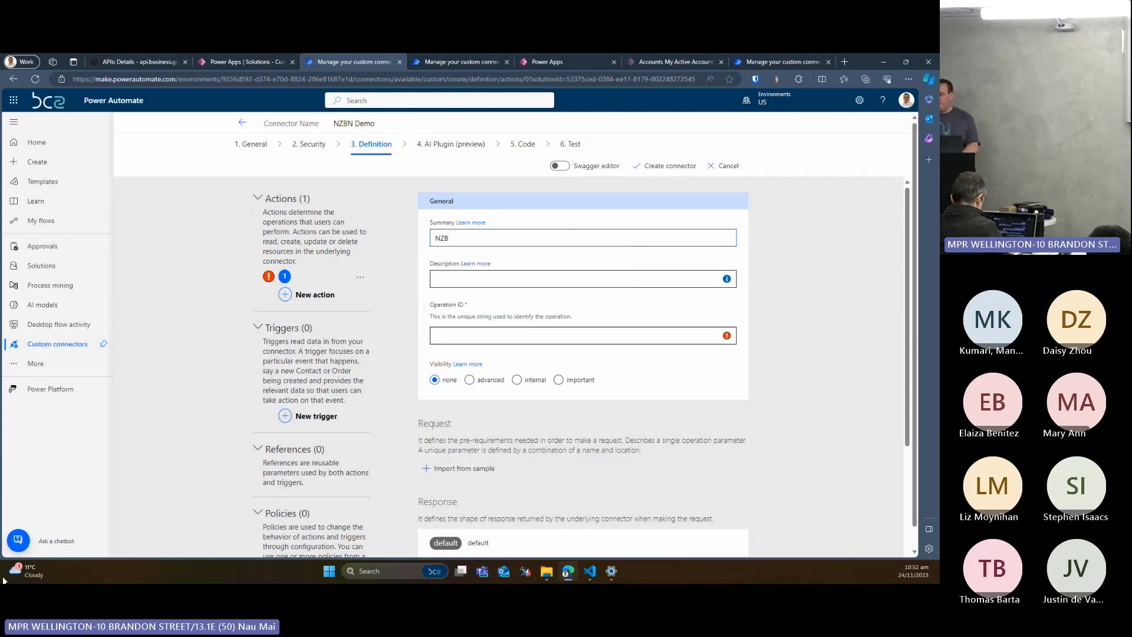
key(BackSpace)
key(BackSpace)
key(BackSpace)
text(Get)
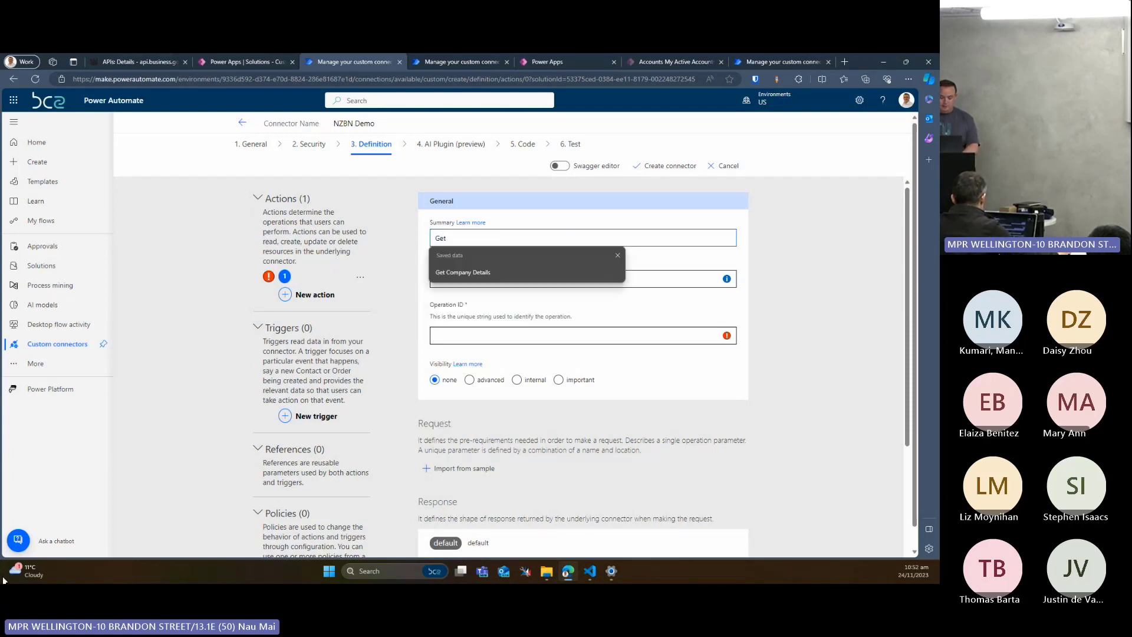
text(C Co)
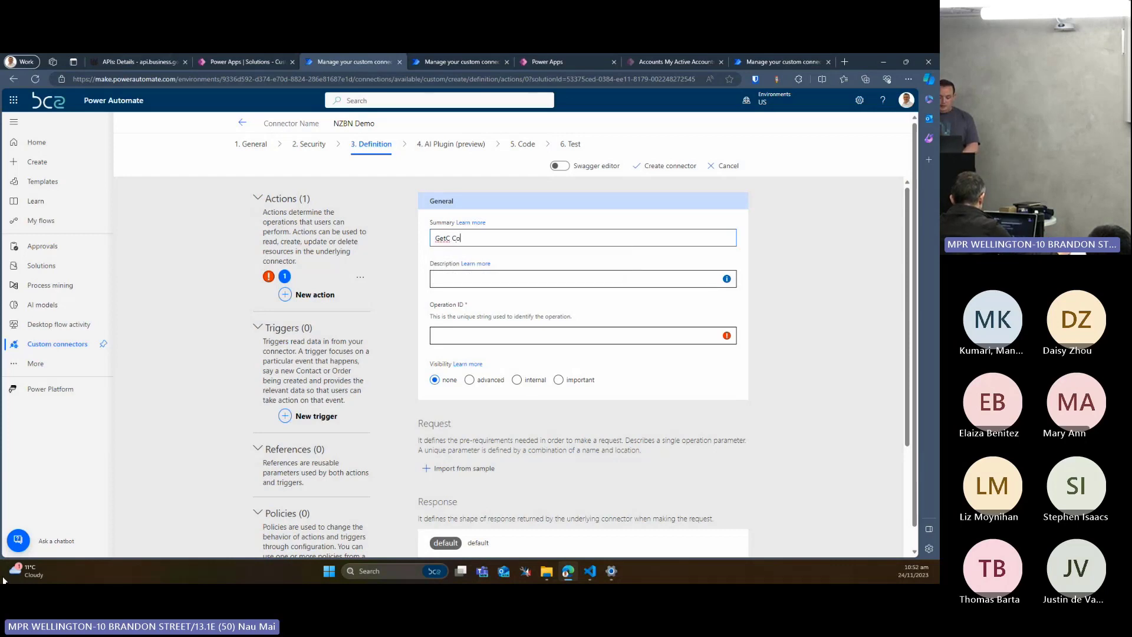
text(mpany Details)
key(Tab)
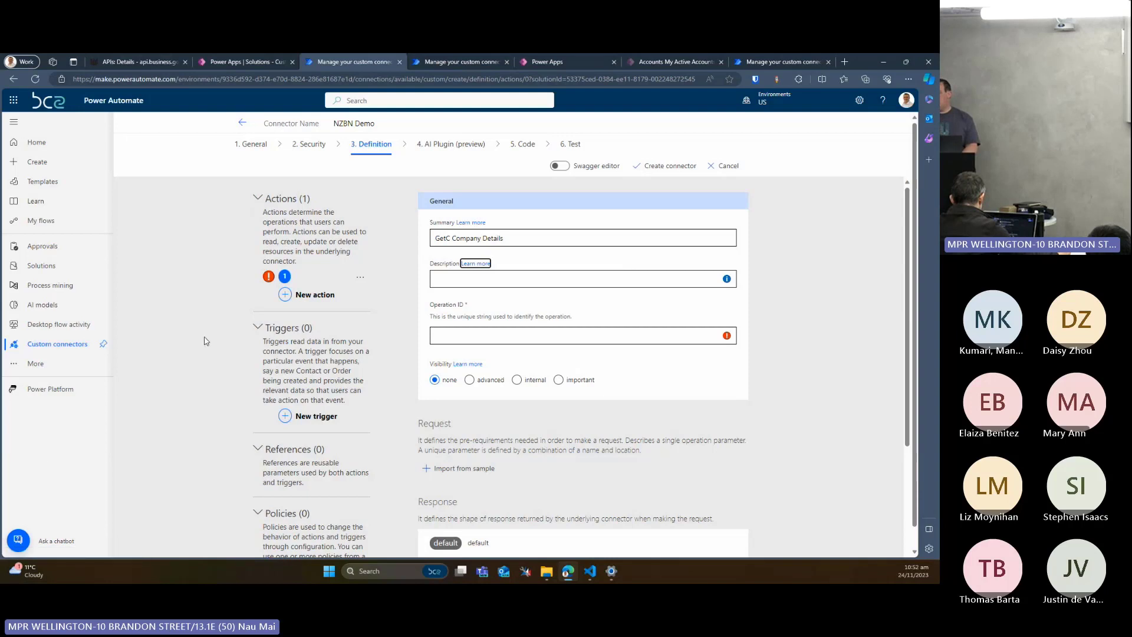
click(453, 234)
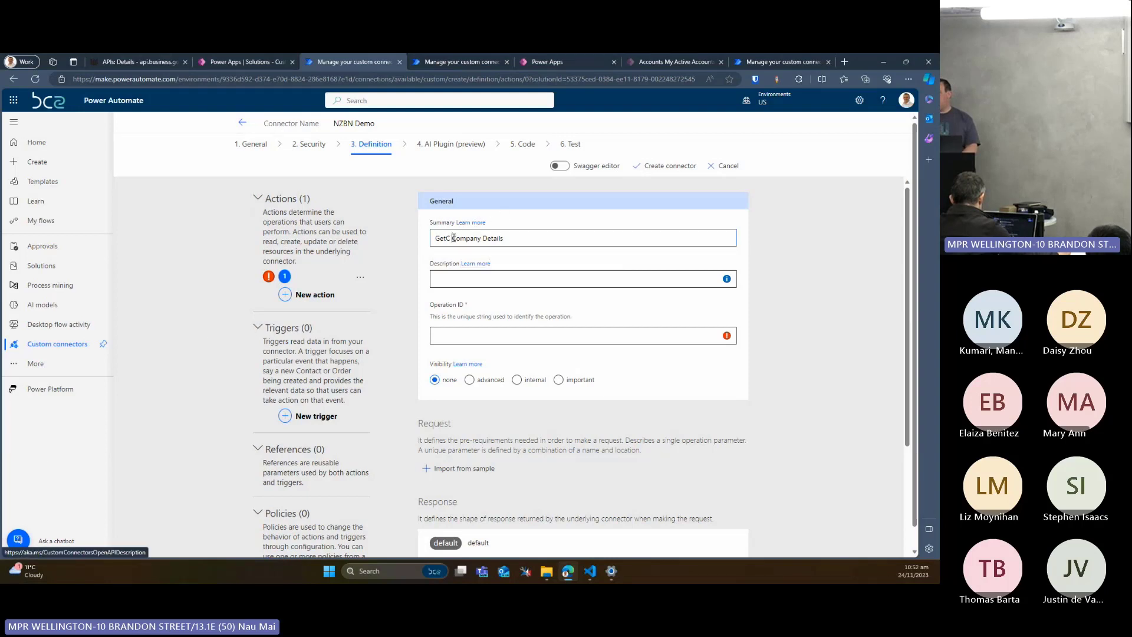
key(BackSpace)
key(BackSpace)
Set the action's description to Get details from NZBN
click(444, 279)
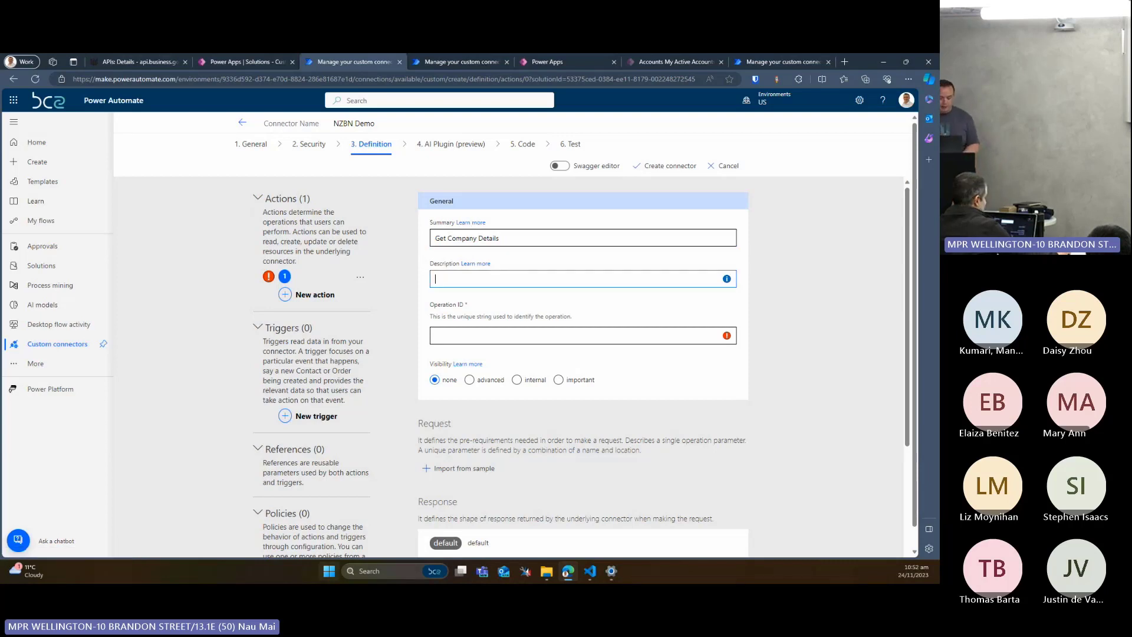
text(Get)
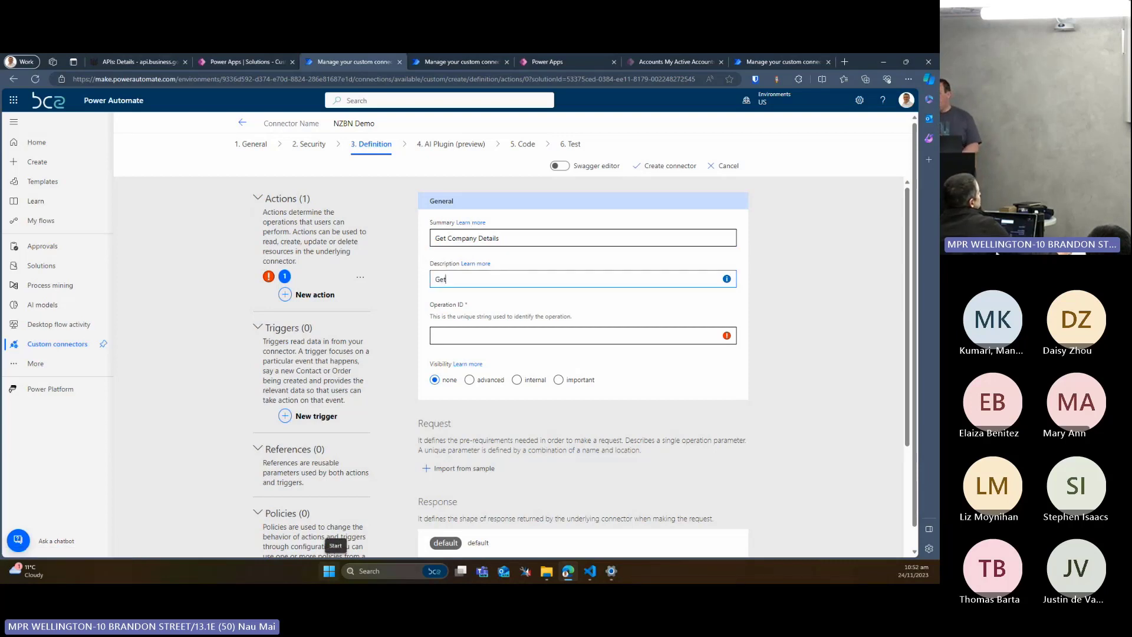
text( details fr)
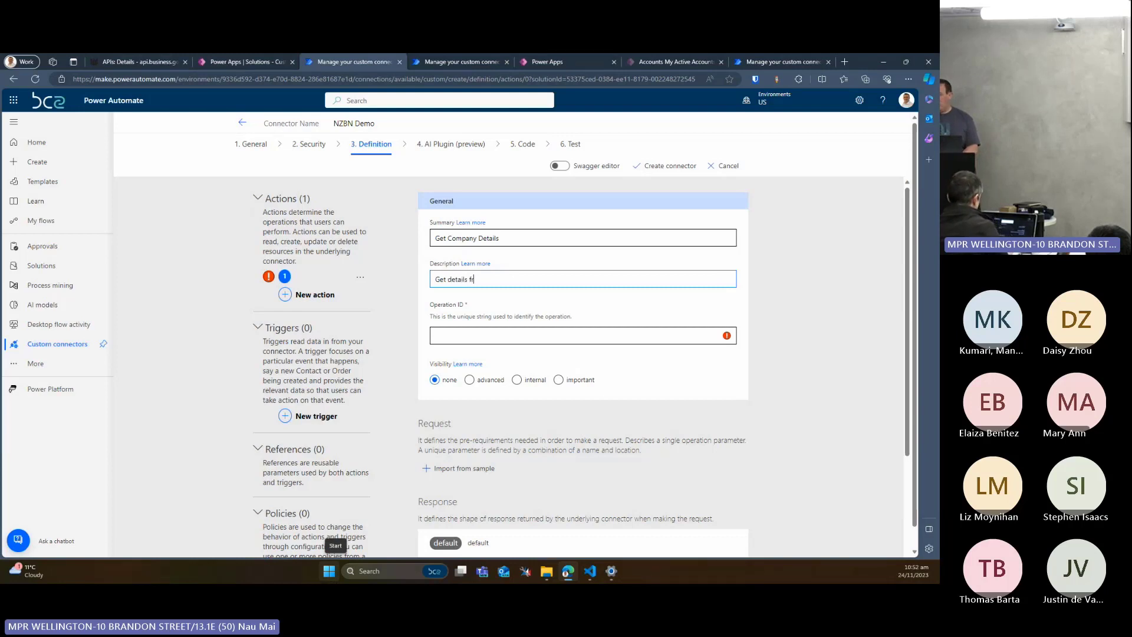
text(om NZBN)
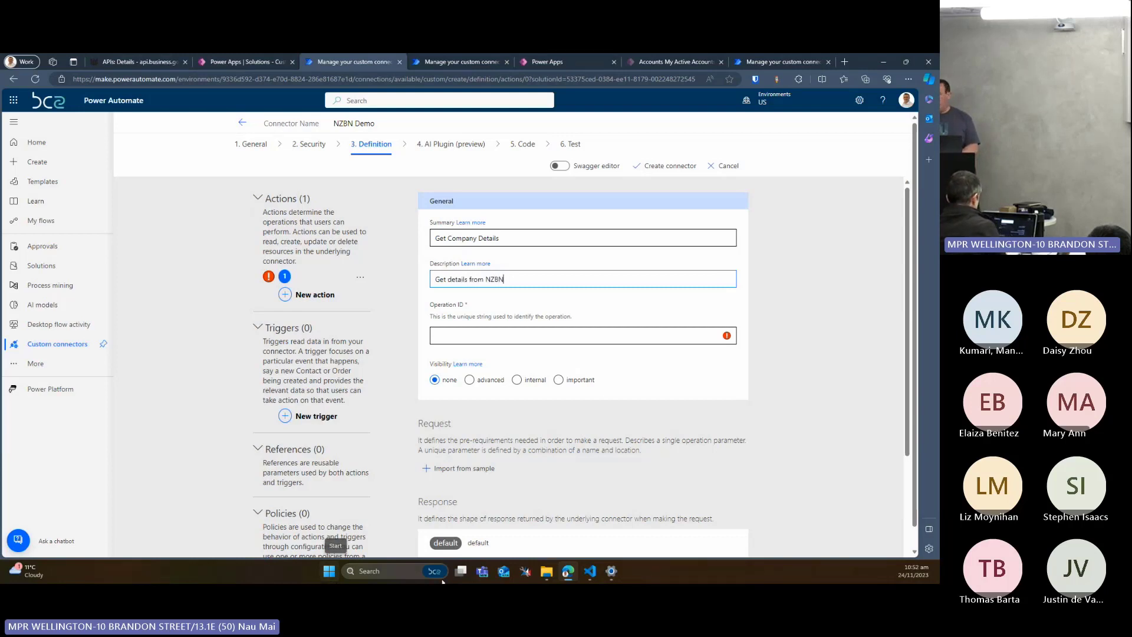
Set the new action's operation ID to GetDetails
click(574, 330)
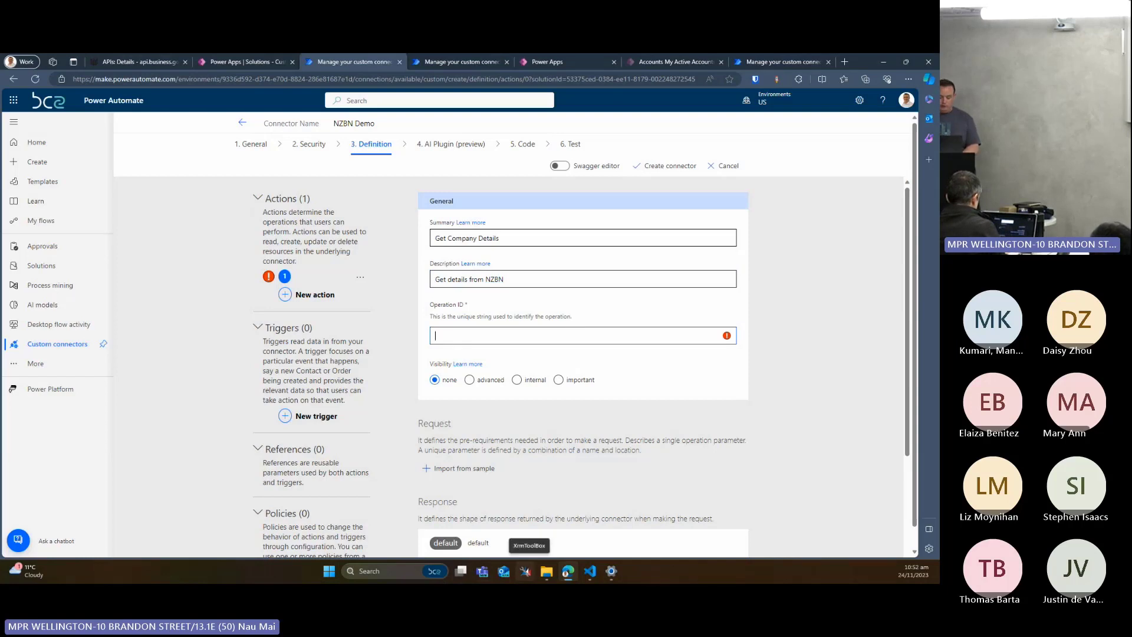
text(NZBN)
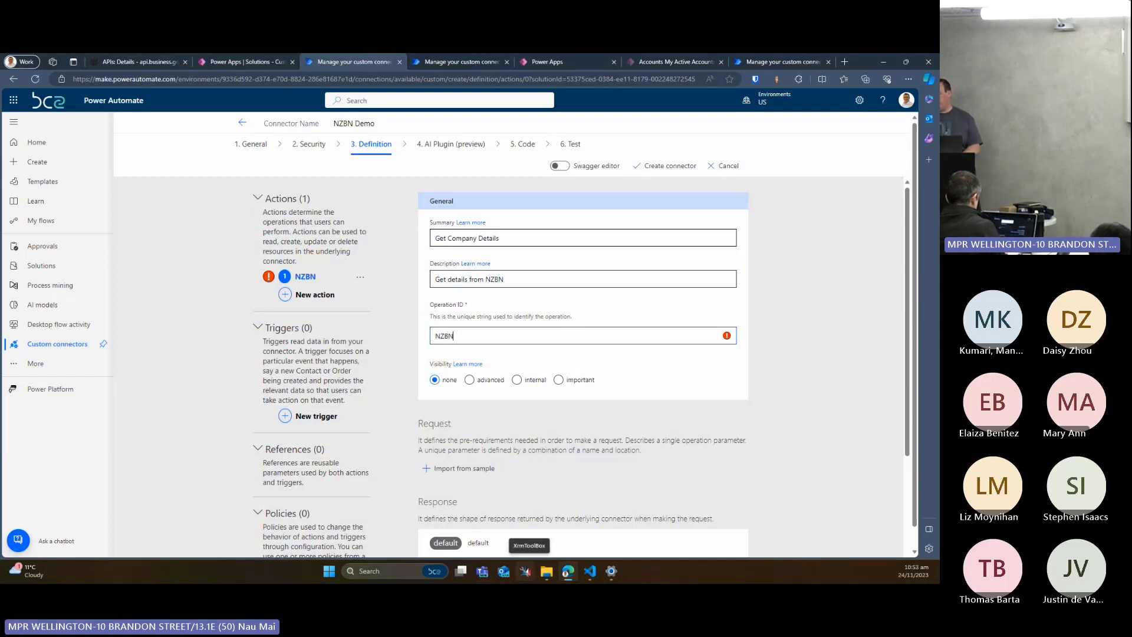
key(BackSpace)
key(BackSpace)
key(BackSpace)
key(BackSpace)
text(GETD)
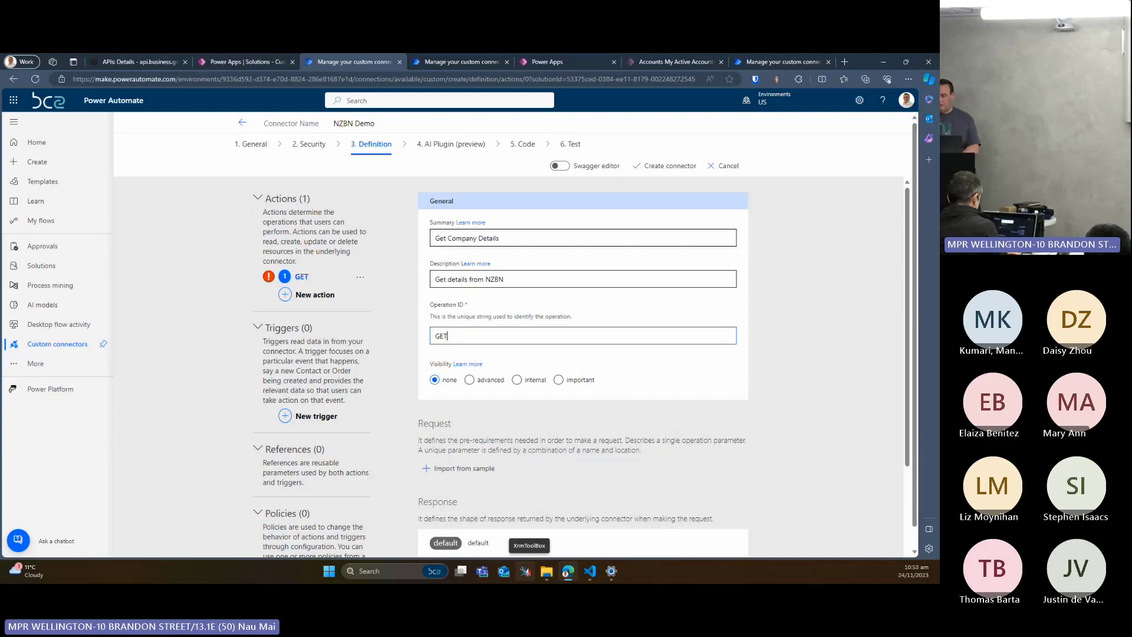
key(BackSpace)
key(BackSpace)
key(BackSpace)
text(et)
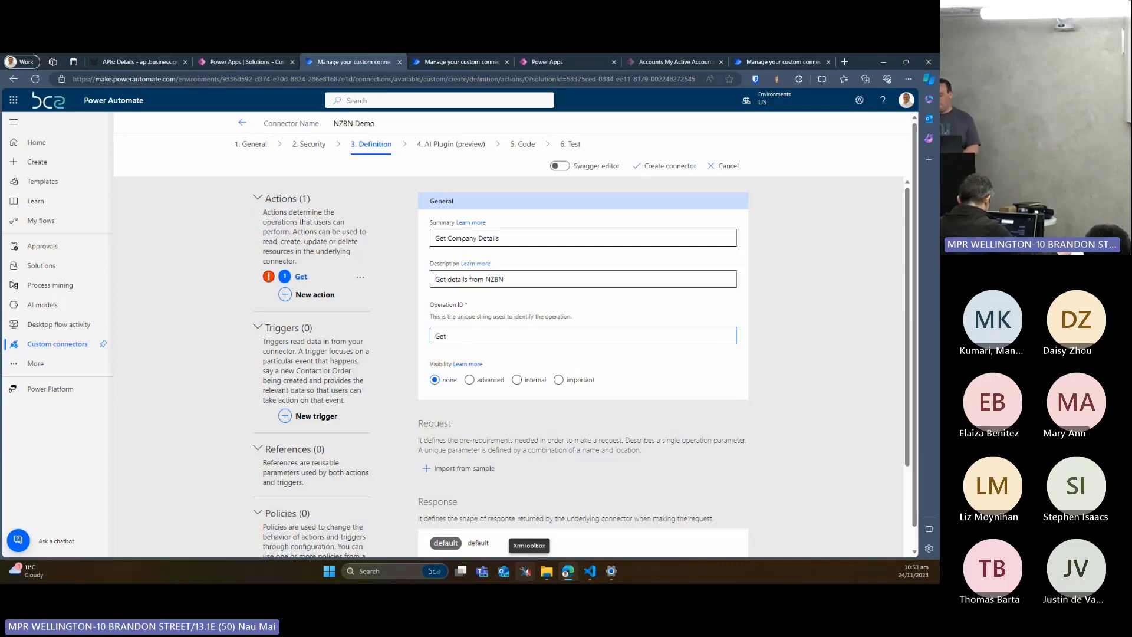
text(Details)
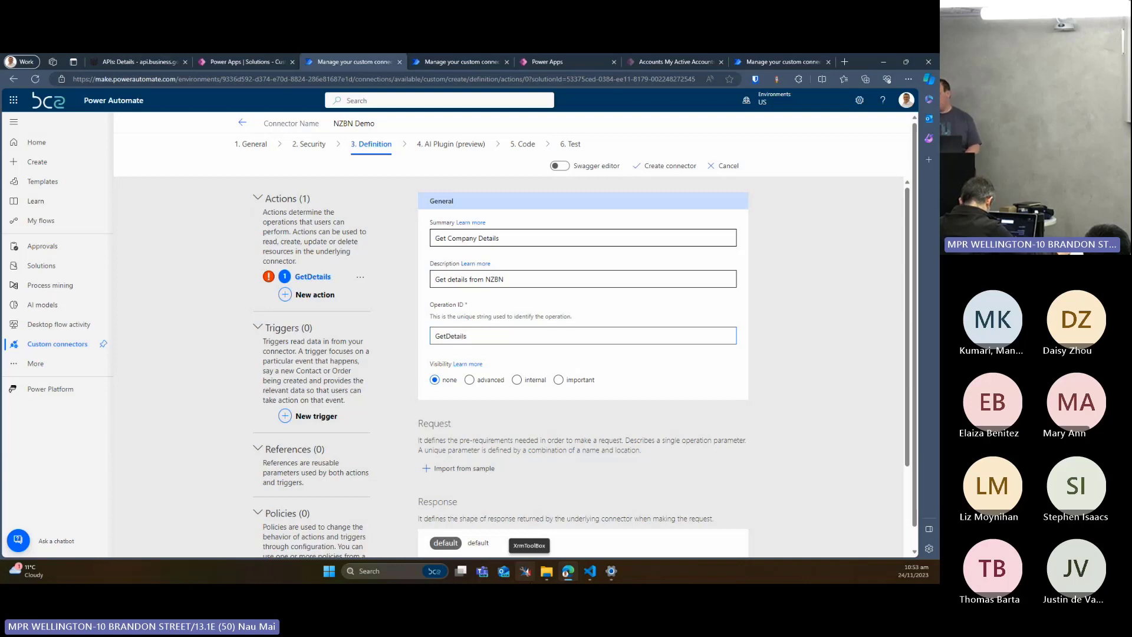
scroll(500, 337, down, 1)
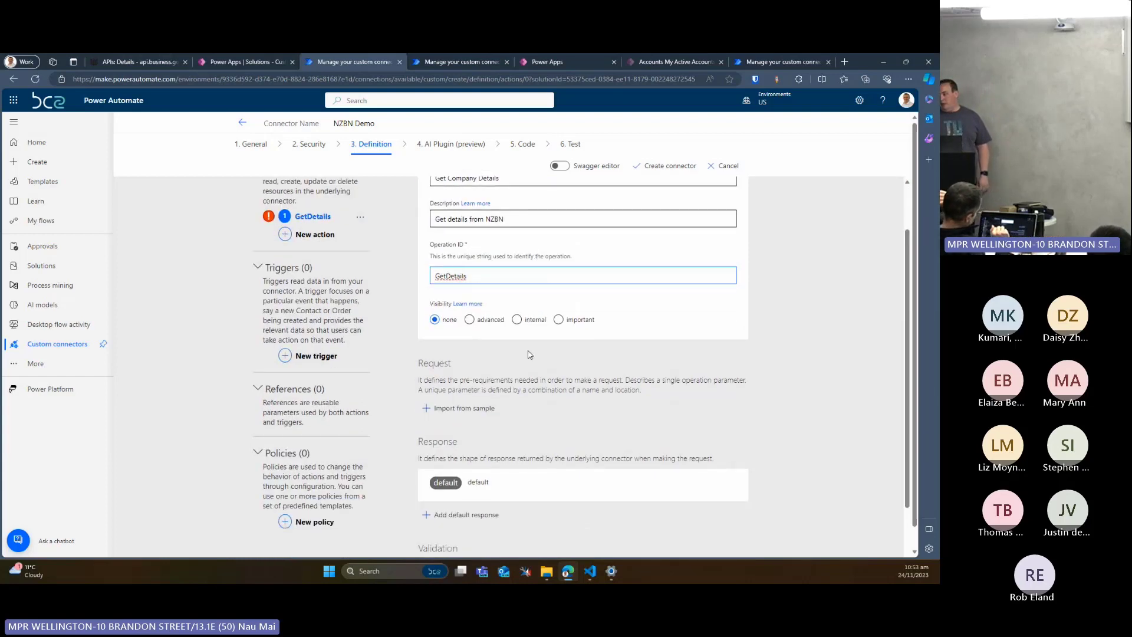
click(461, 407)
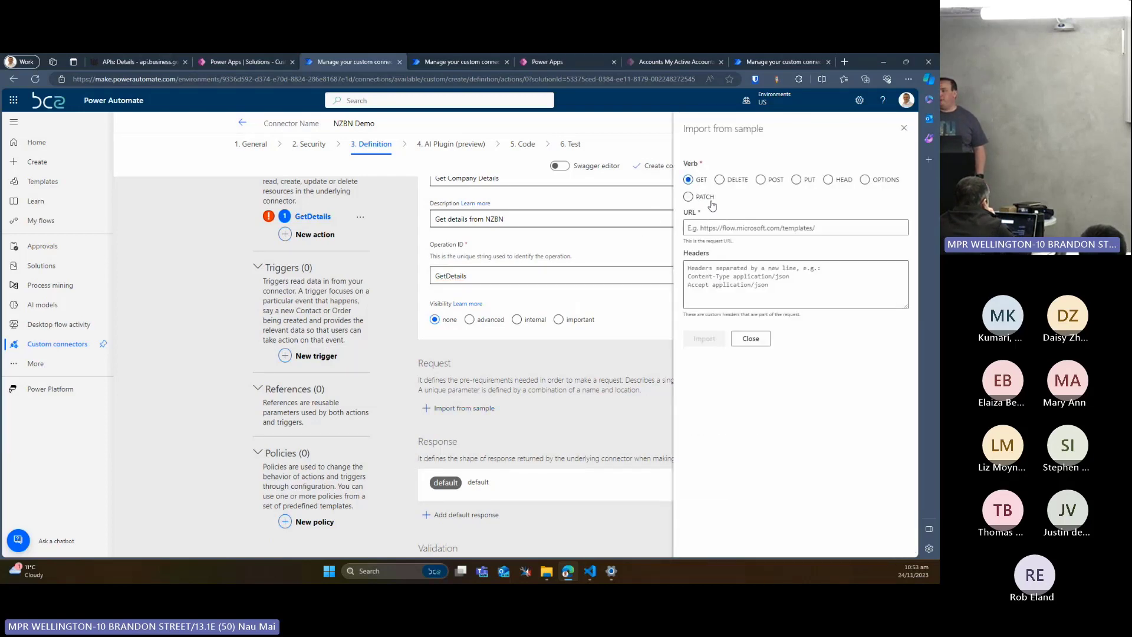
click(717, 223)
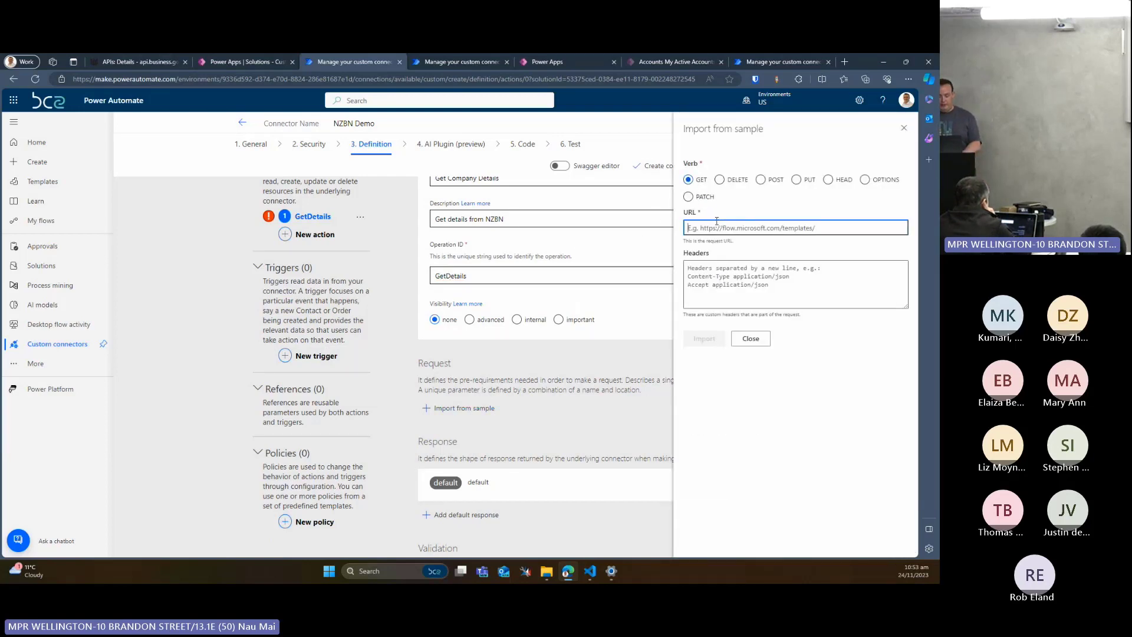
key(ctrl+v)
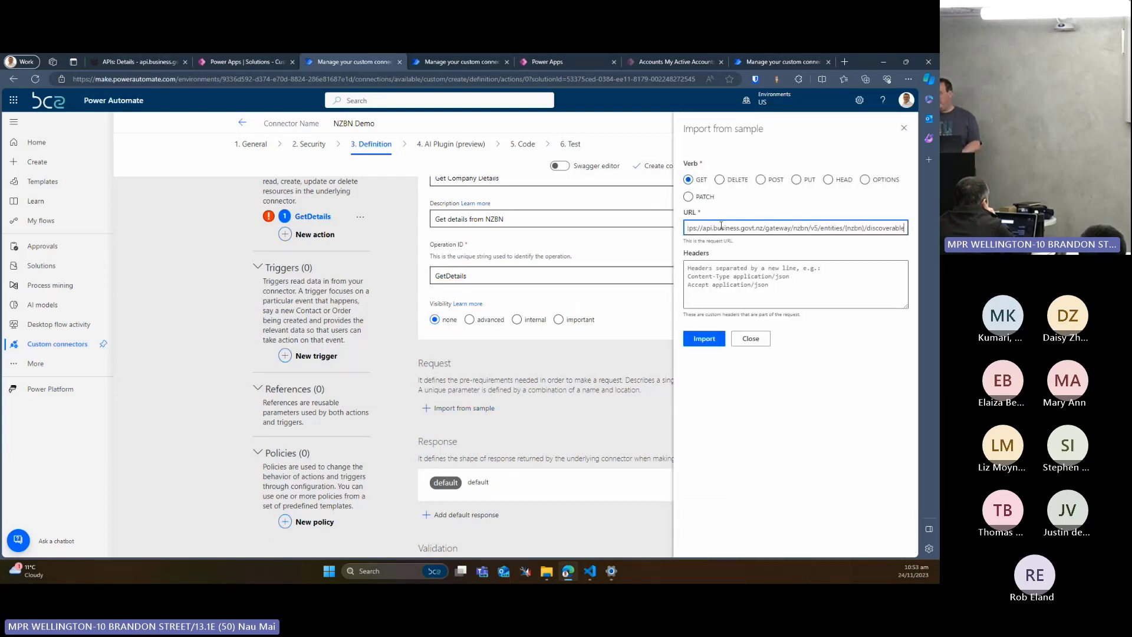
double_click(781, 230)
text(san)
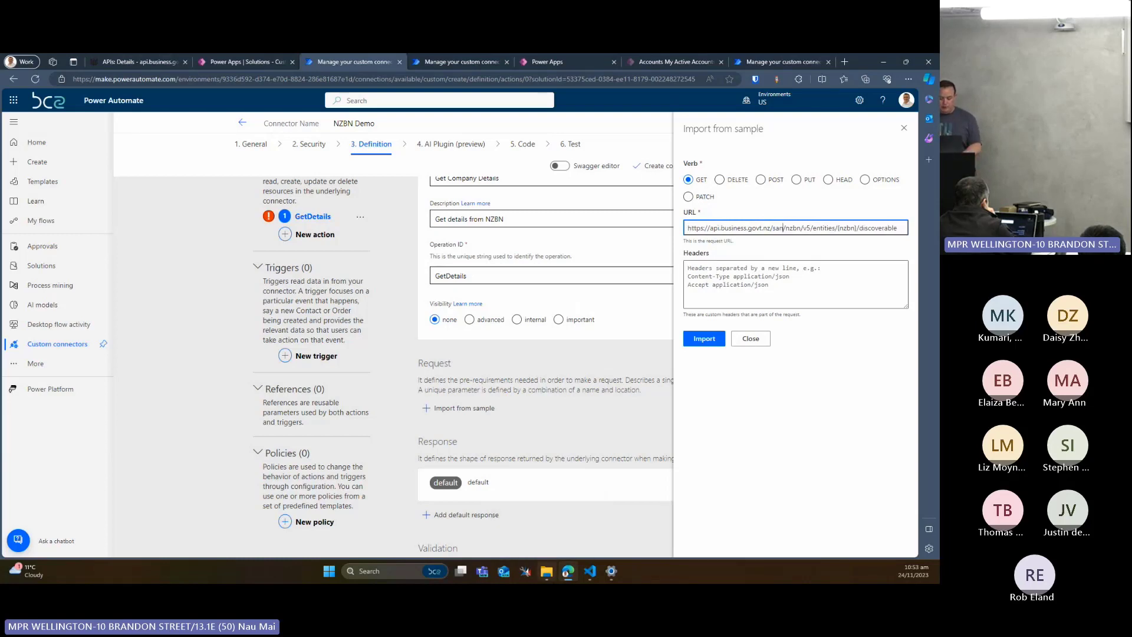
text(dbox)
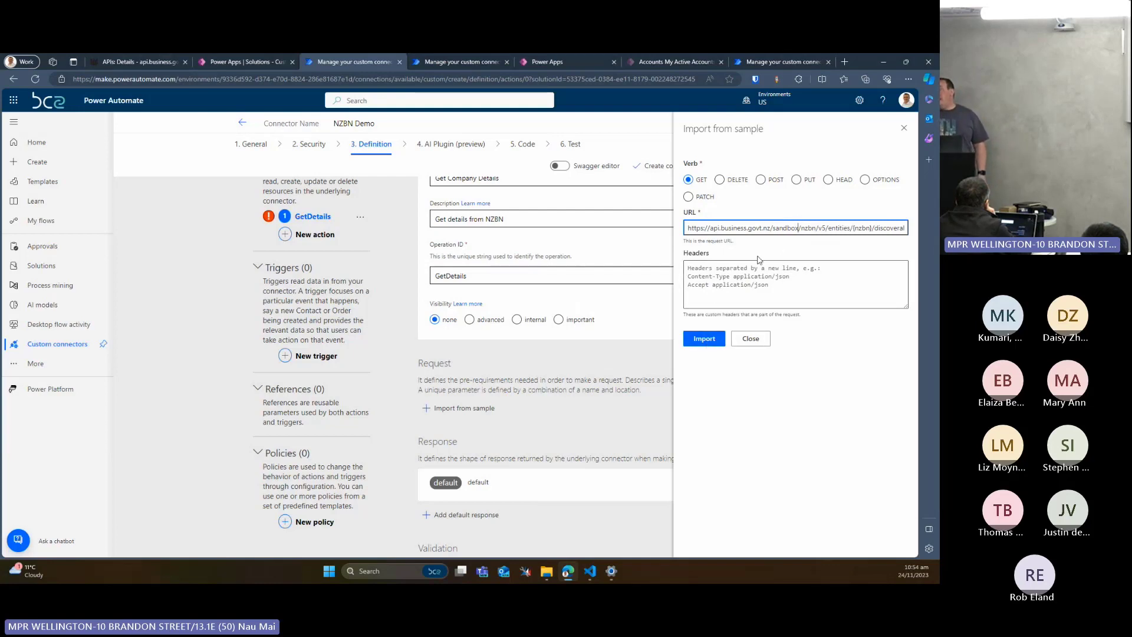
Check the request parameters and headers in the NZBN API documentation, and import the sample request into the GetDetails action
click(238, 54)
click(139, 61)
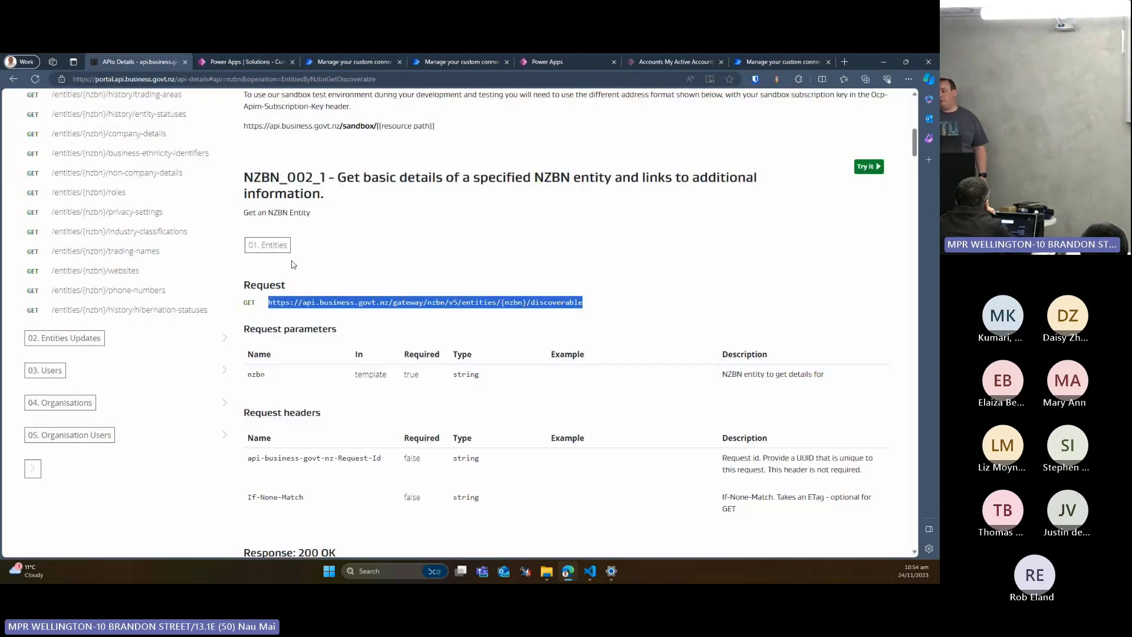
scroll(293, 264, down, 2)
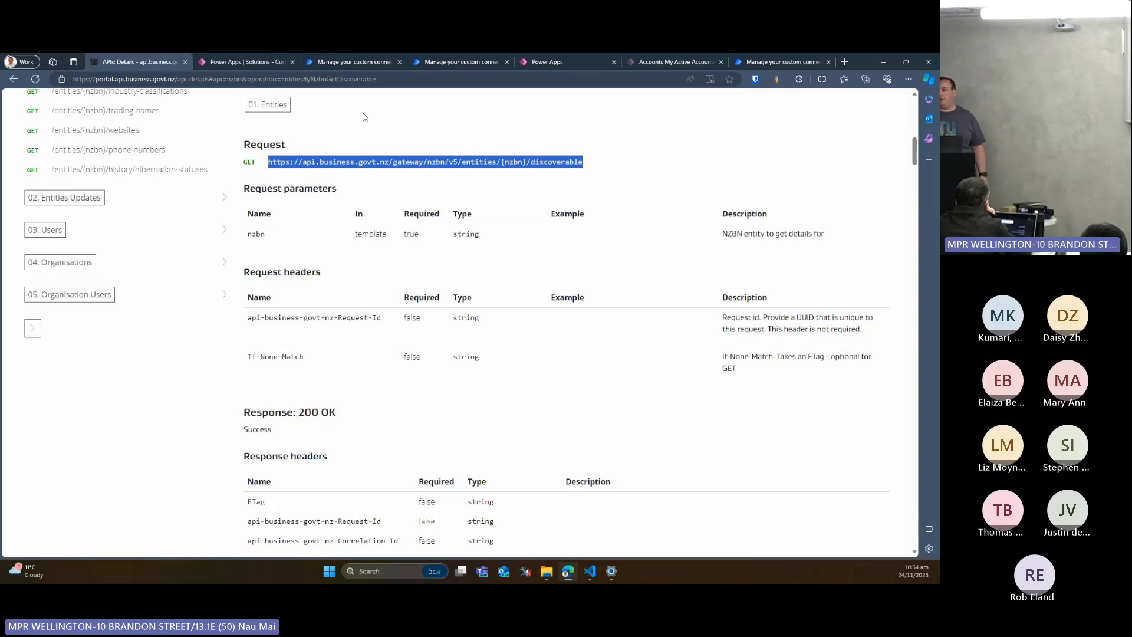
click(363, 62)
click(700, 337)
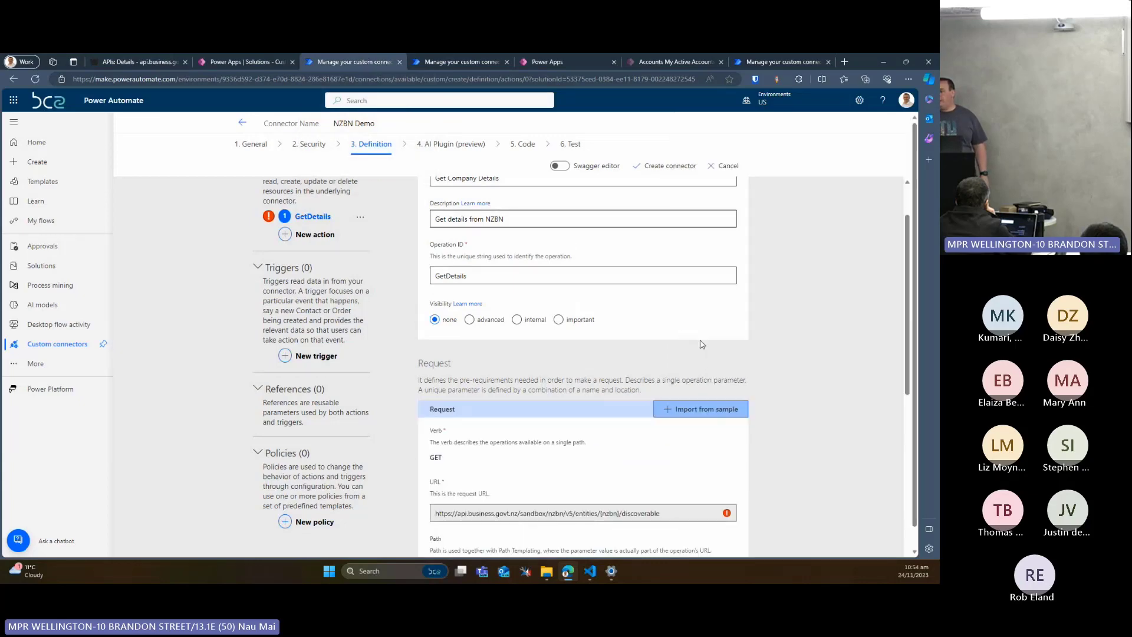
scroll(687, 289, down, 4)
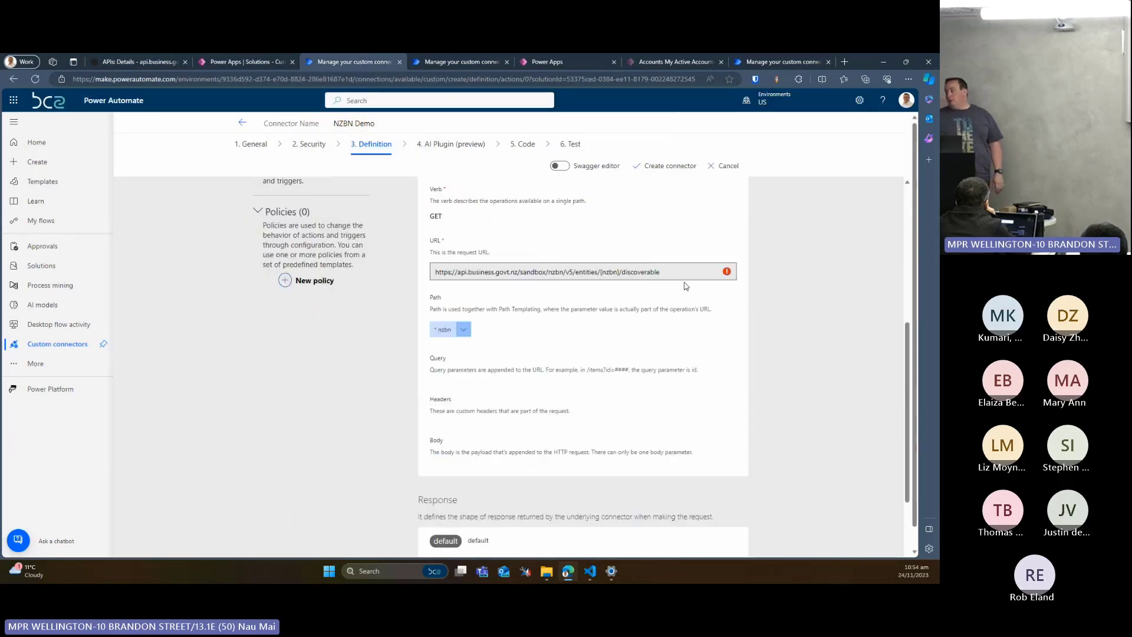
click(681, 268)
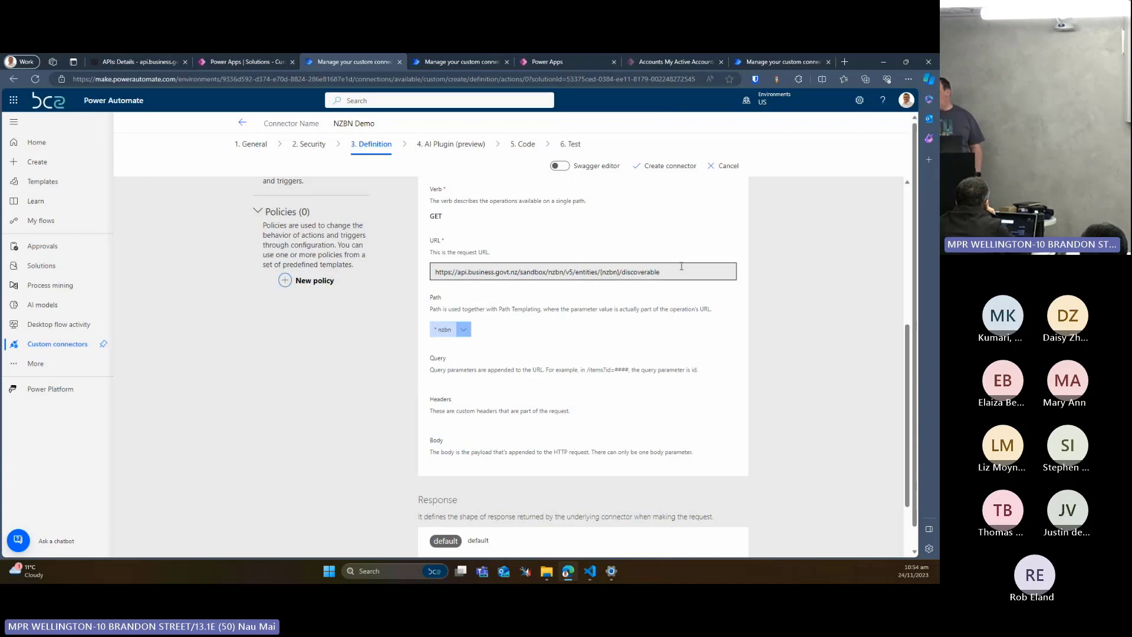
Review the host and base URL in the connector's general settings and return to the definition
scroll(680, 266, up, 1)
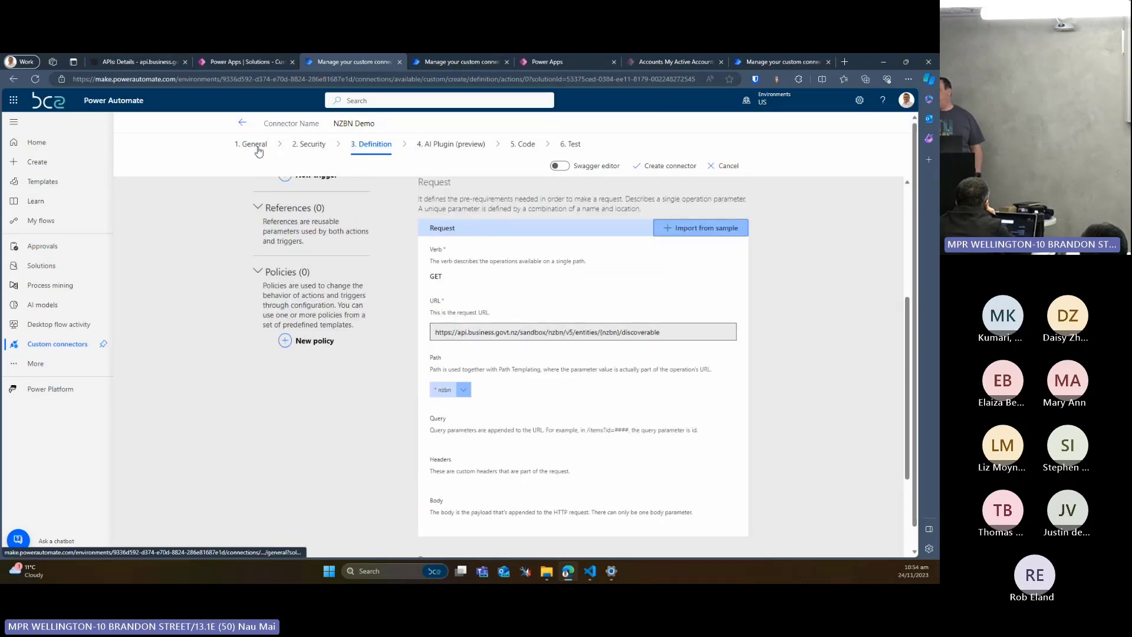
click(257, 147)
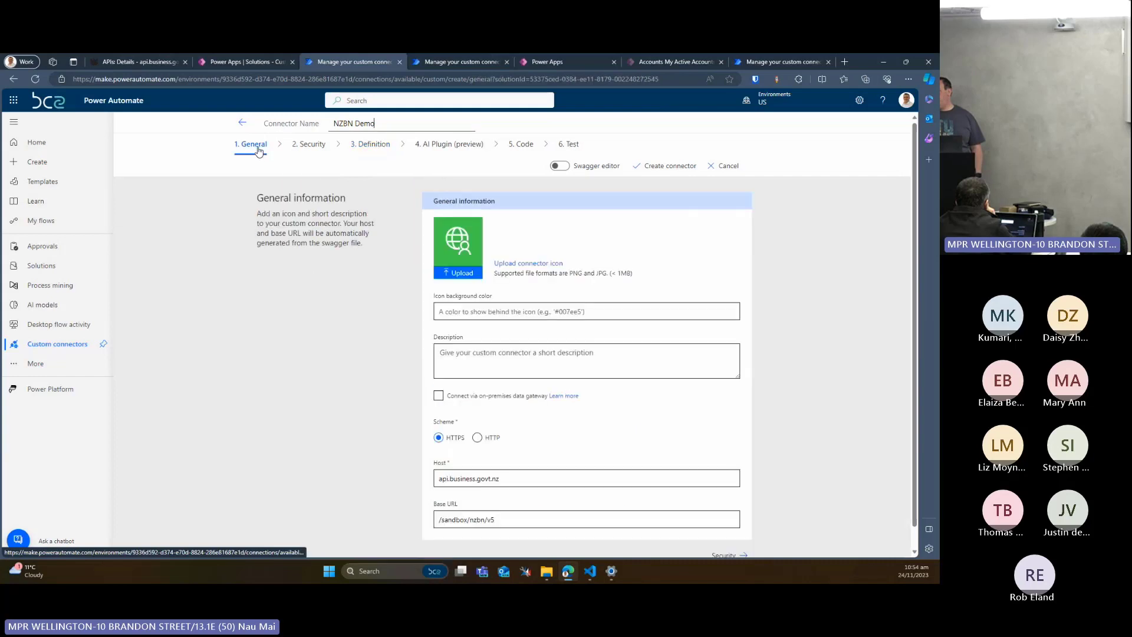
scroll(441, 243, down, 1)
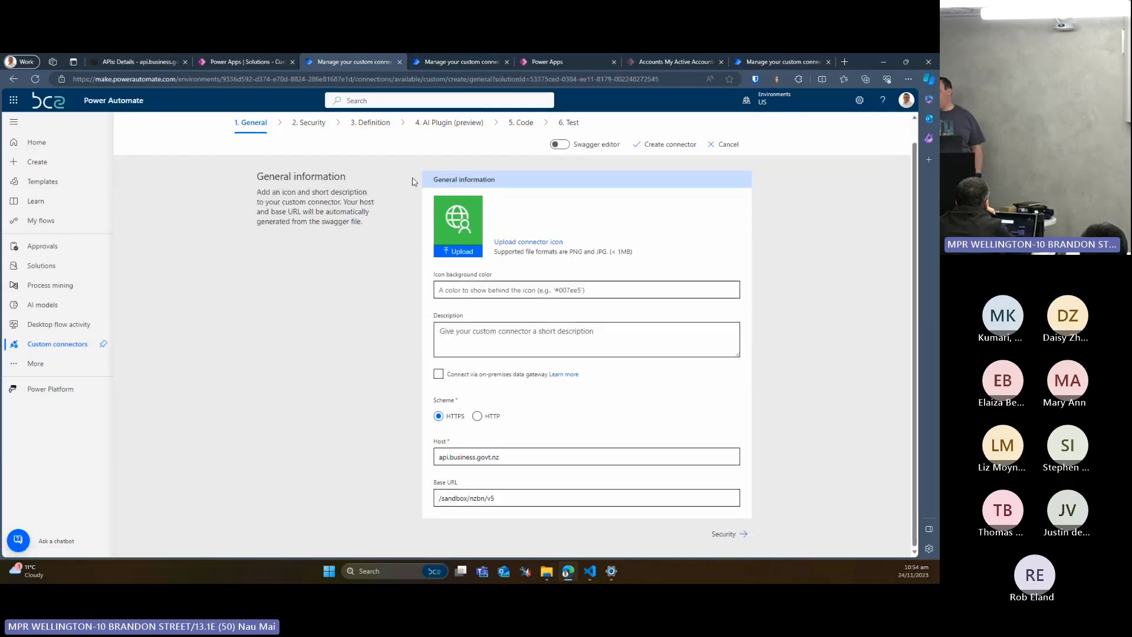
click(370, 131)
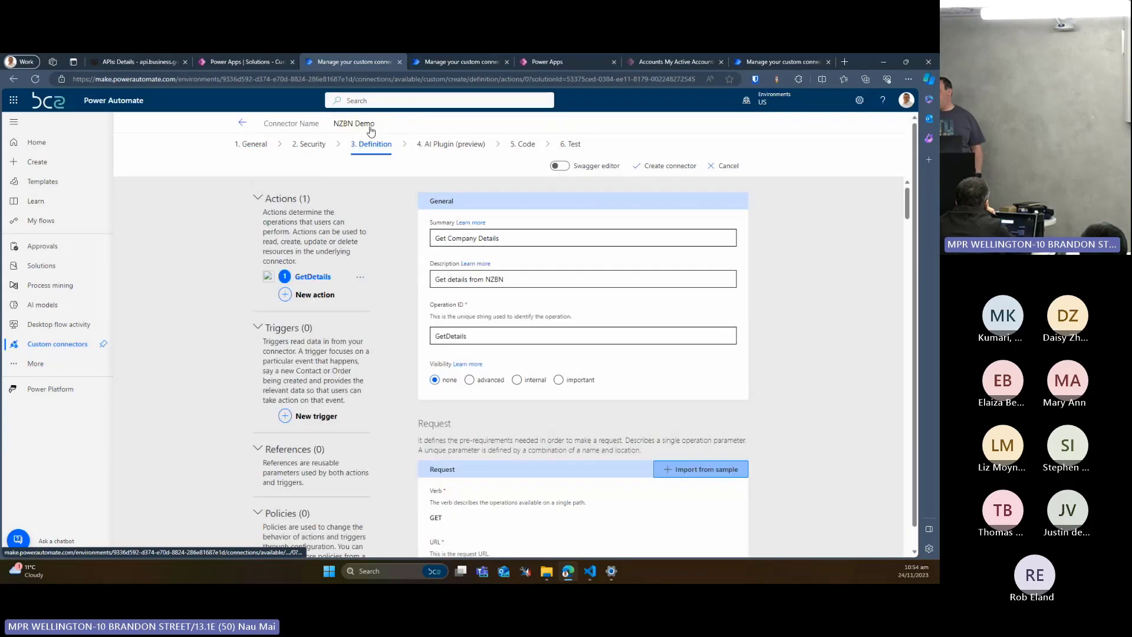
Edit the request's nzbn path parameter, entering NZBN as both its description and its summary
scroll(429, 198, down, 1)
scroll(429, 198, down, 1)
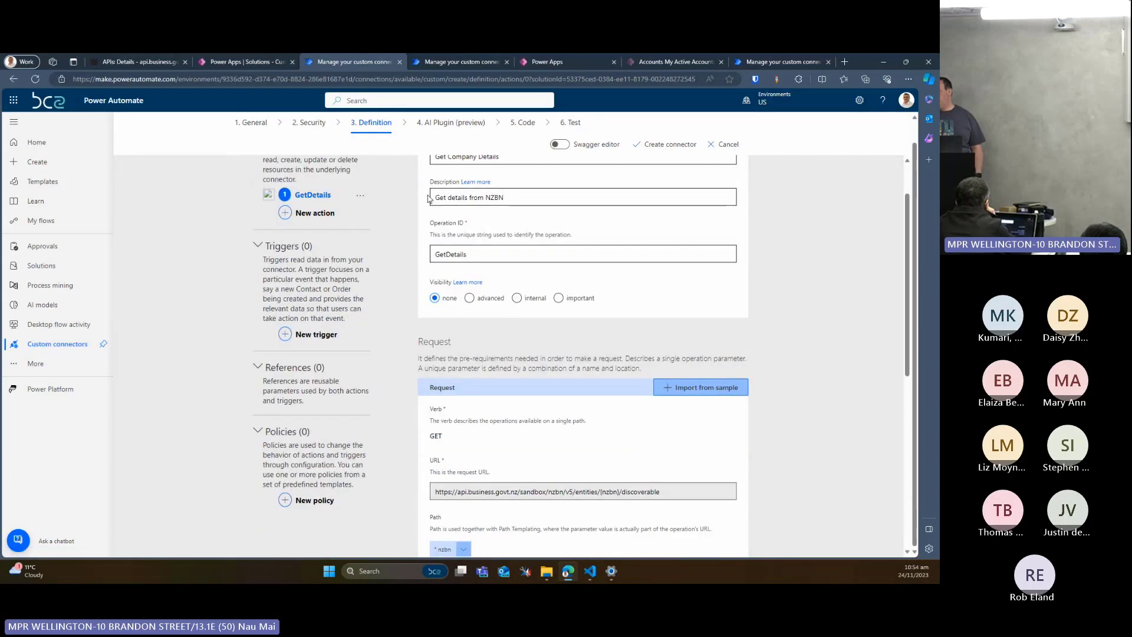
scroll(429, 199, down, 4)
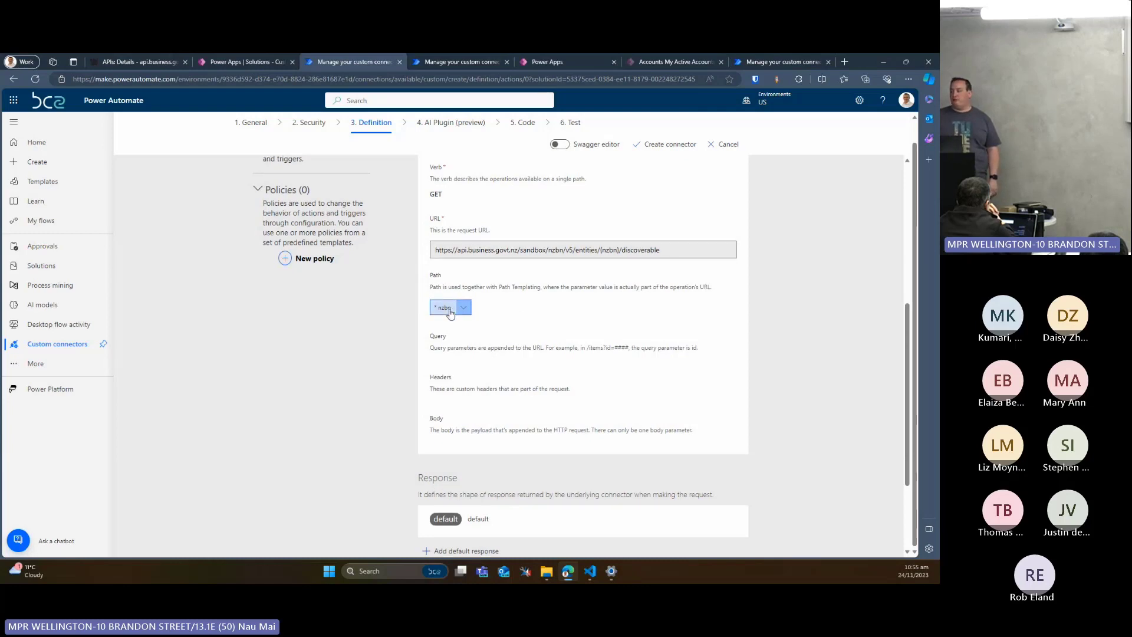
click(450, 313)
click(451, 323)
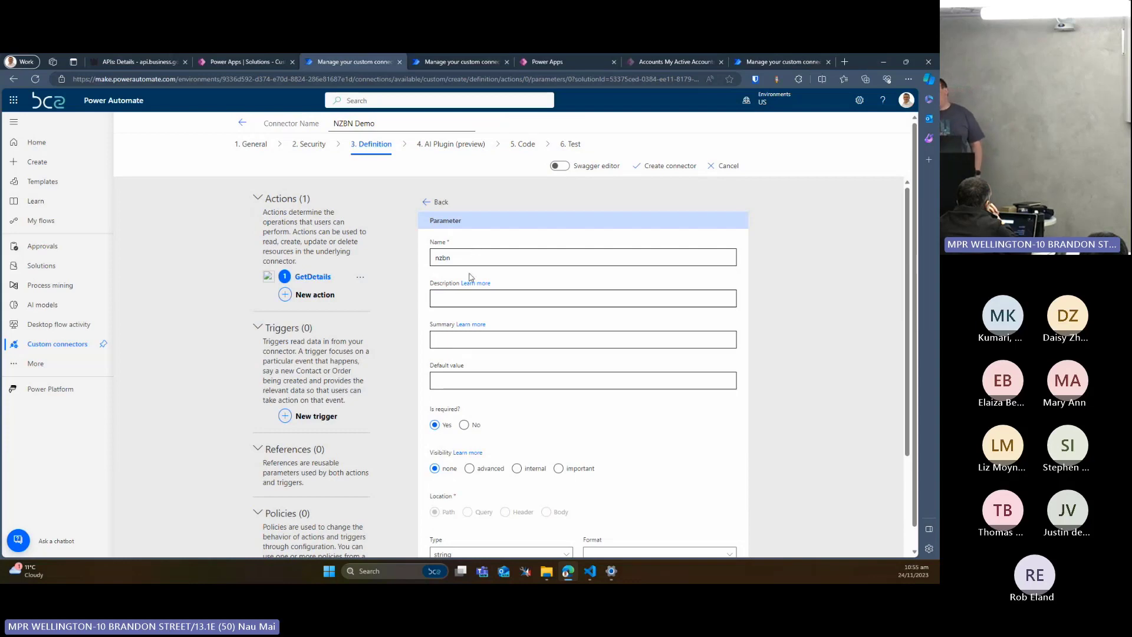
click(460, 299)
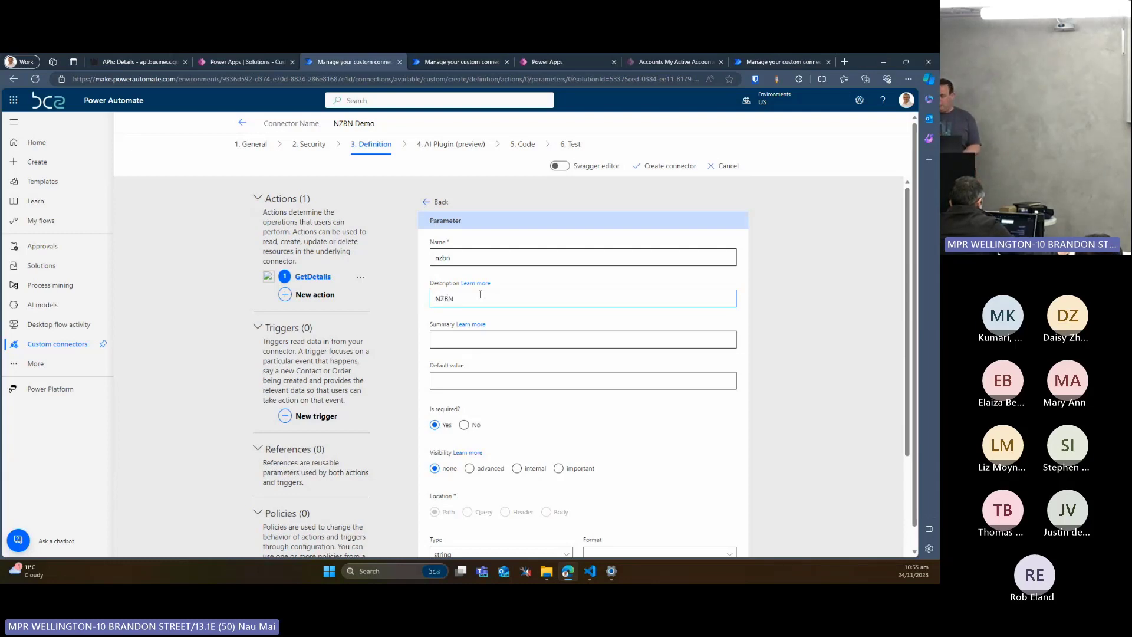
key(Tab)
key(Tab)
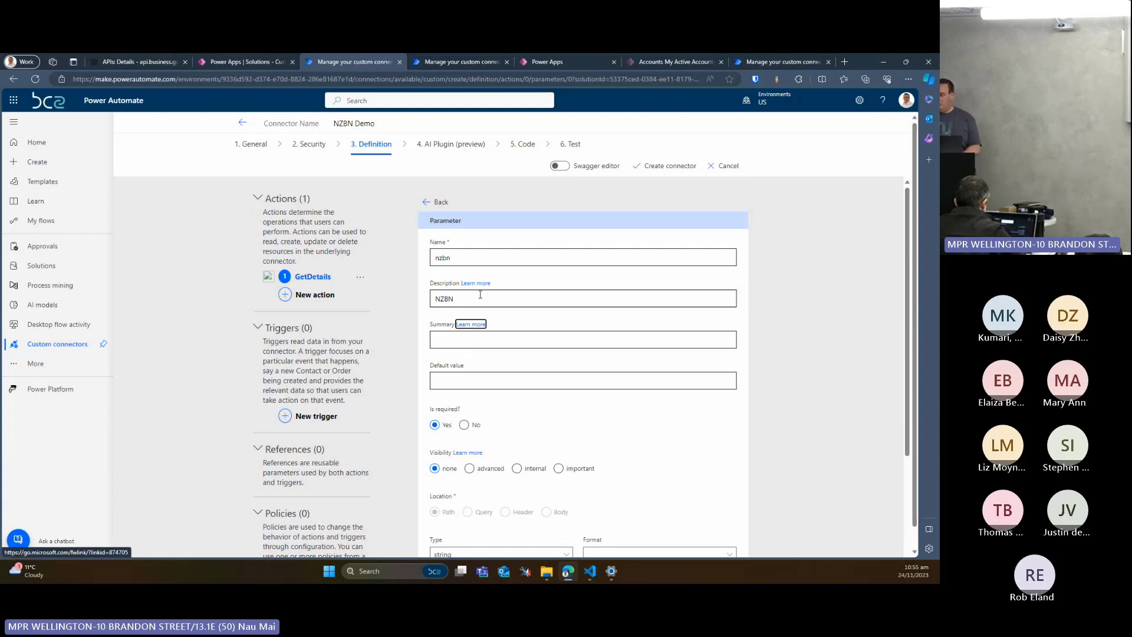
text(NZBN)
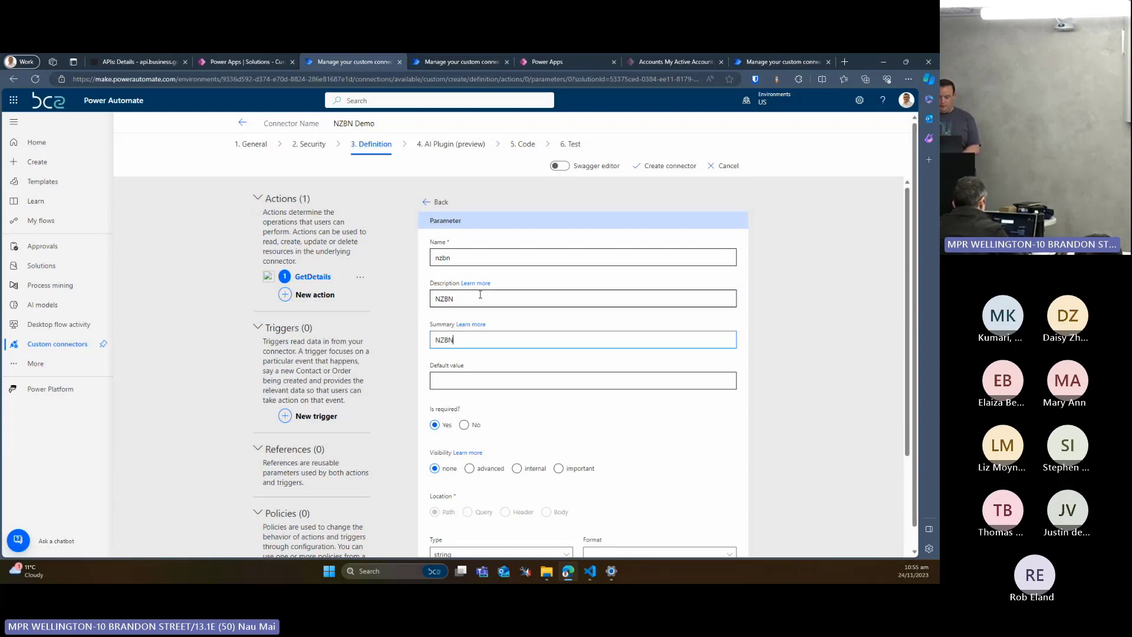
Change the nzbn parameter's description to "NZBN of company to lookup"
key(shift+Tab)
key(shift+Tab)
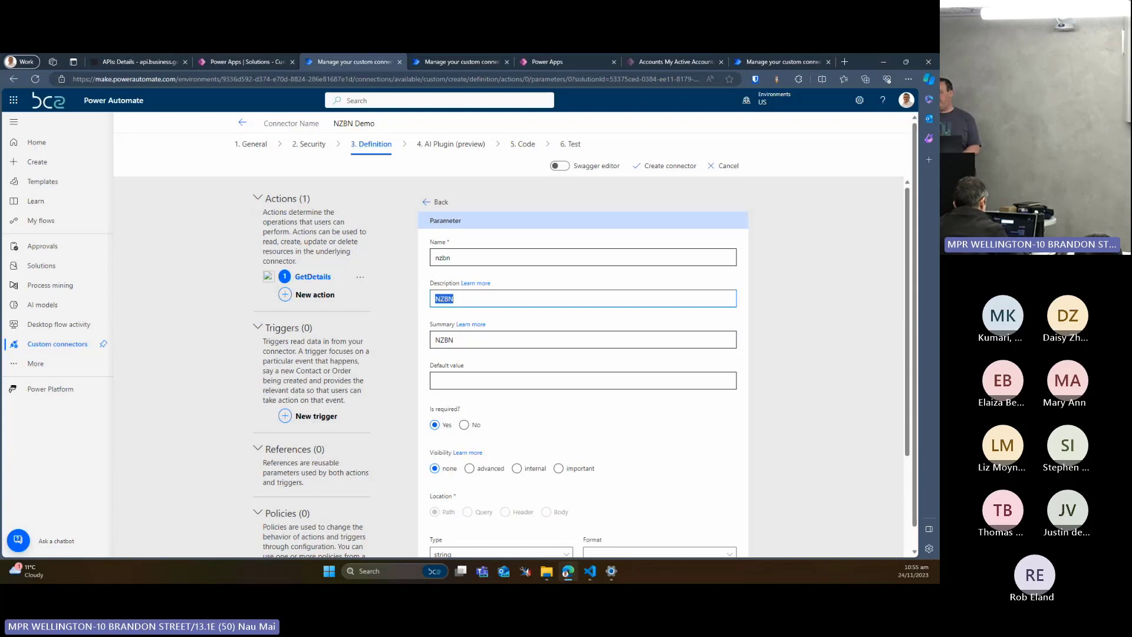
click(478, 343)
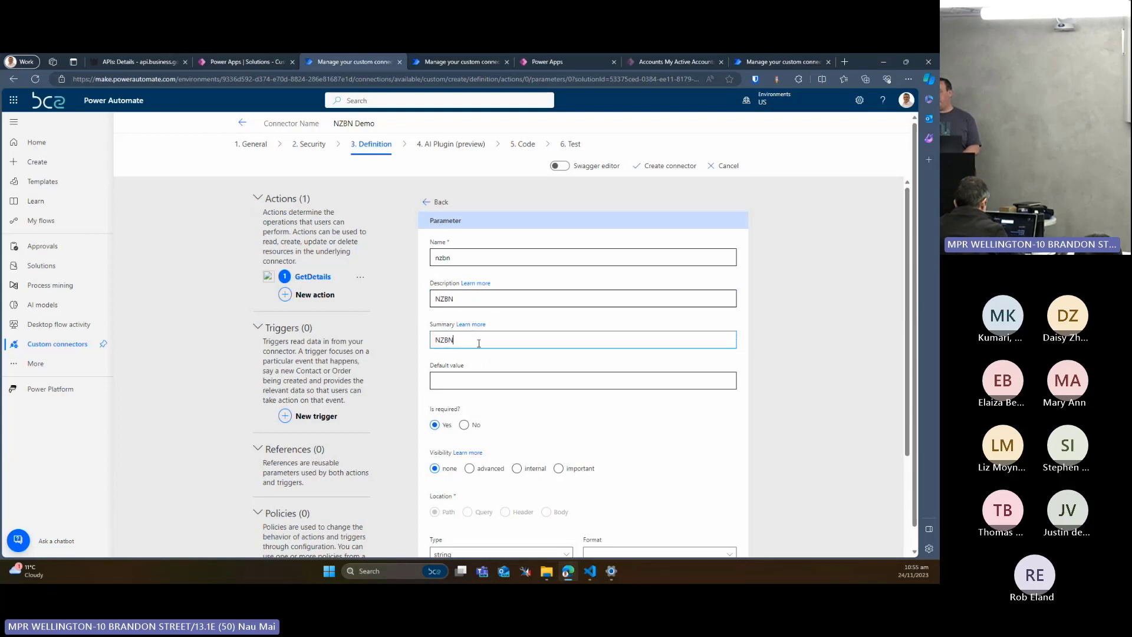
click(482, 301)
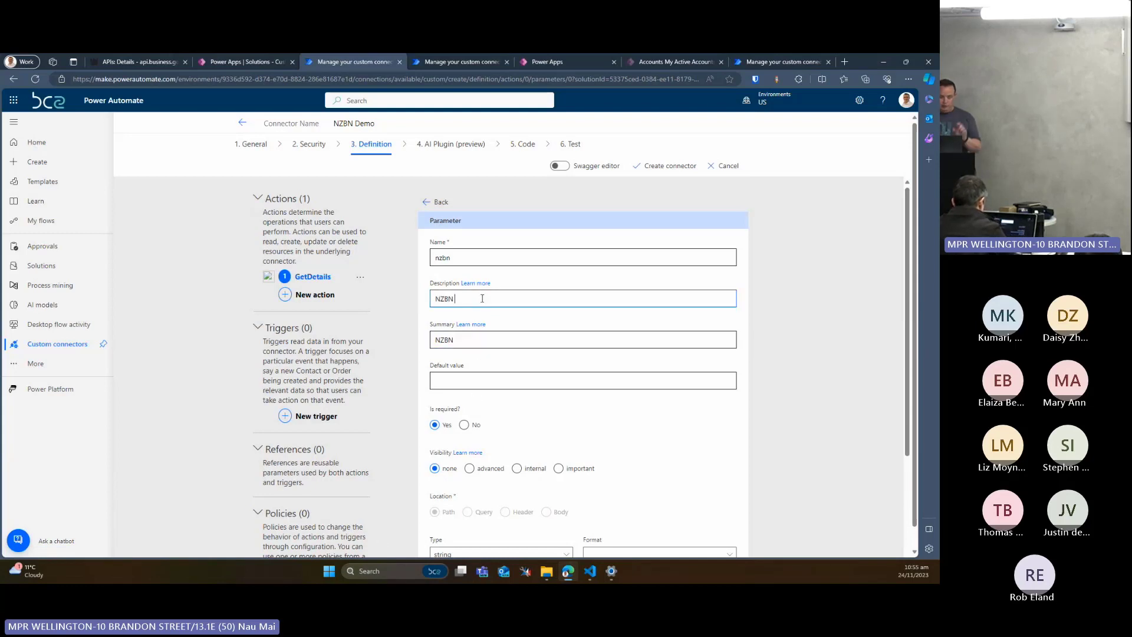
text(comp)
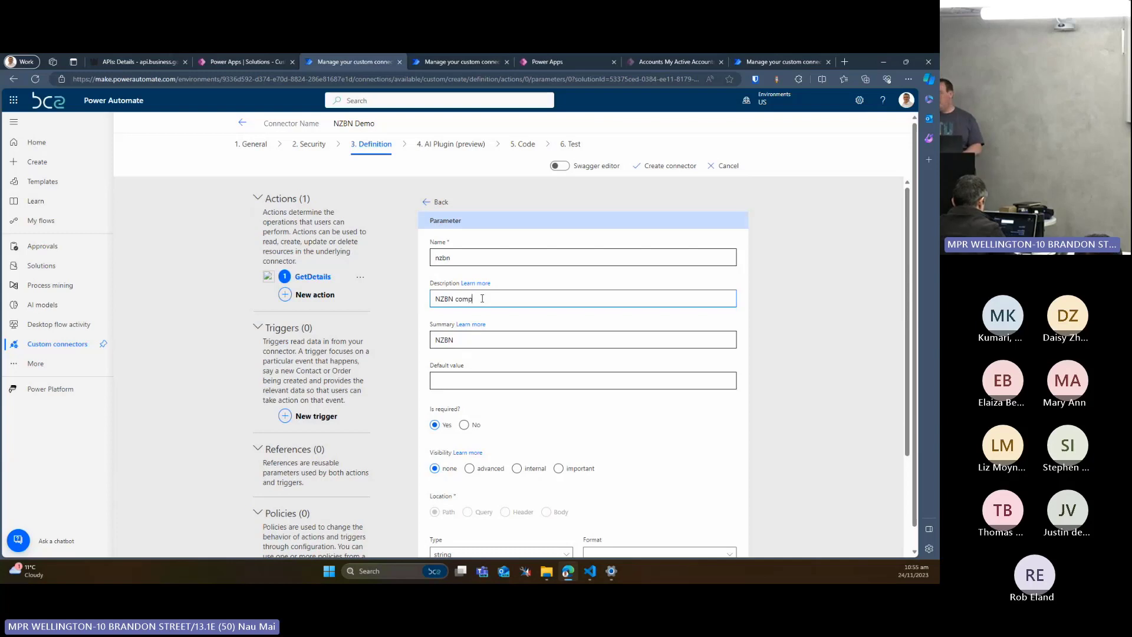
text(an)
text(f company t)
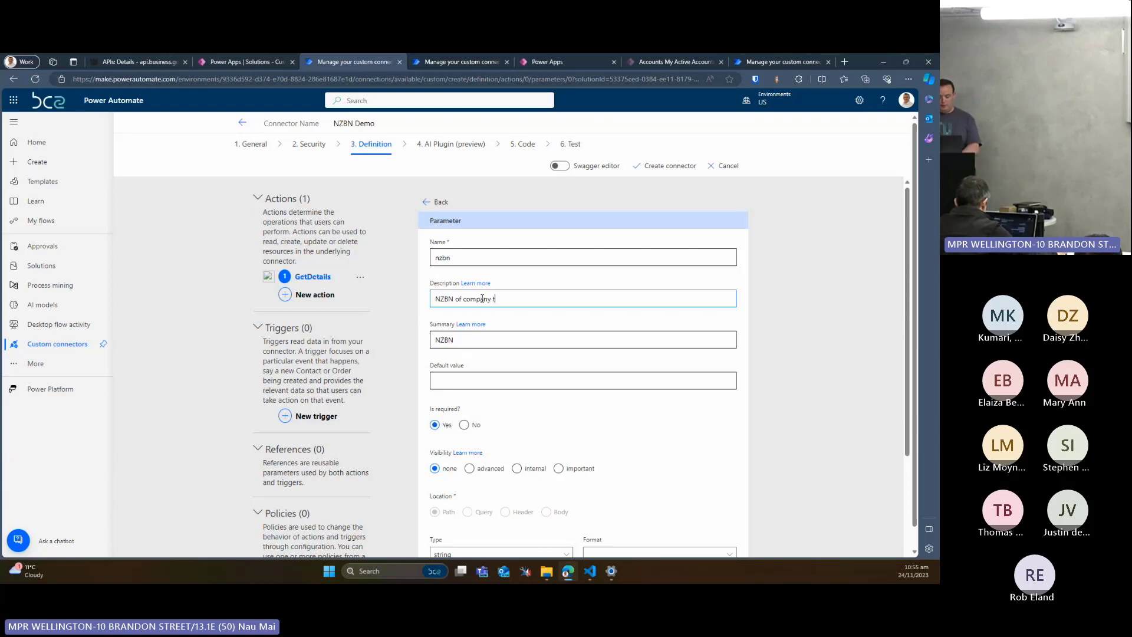
text(o lookup)
scroll(482, 299, down, 3)
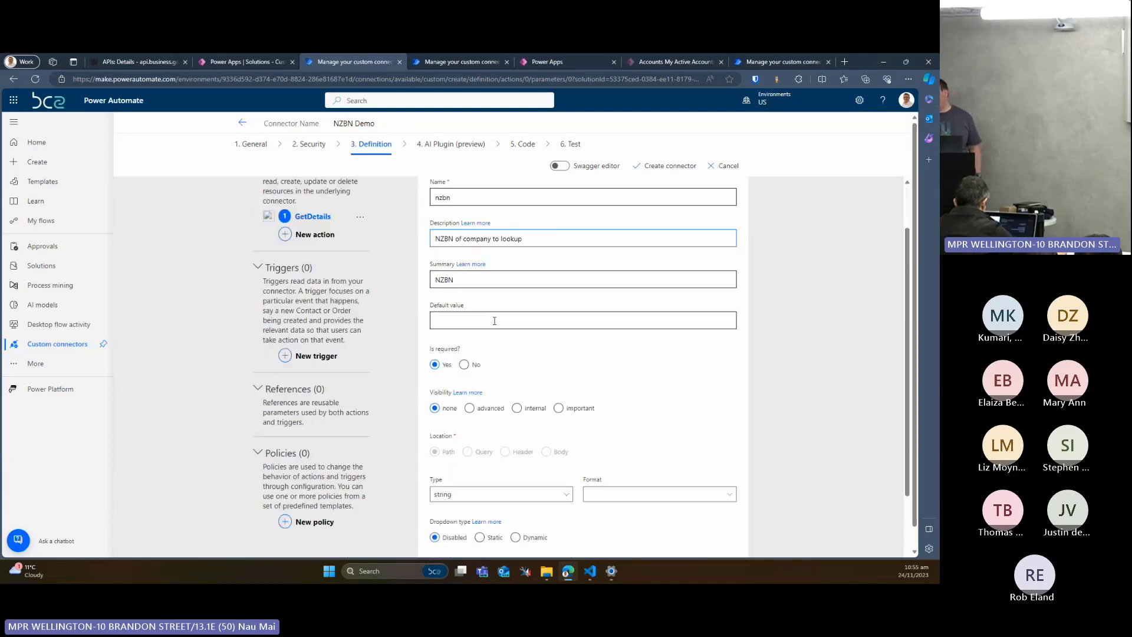
scroll(481, 238, up, 1)
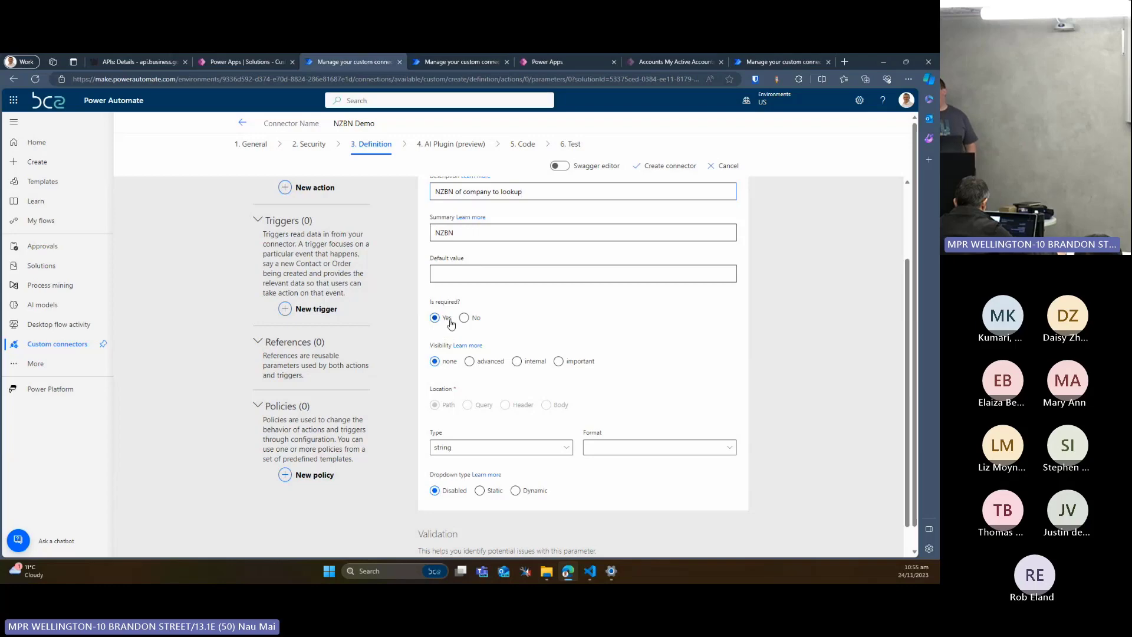
scroll(450, 322, up, 2)
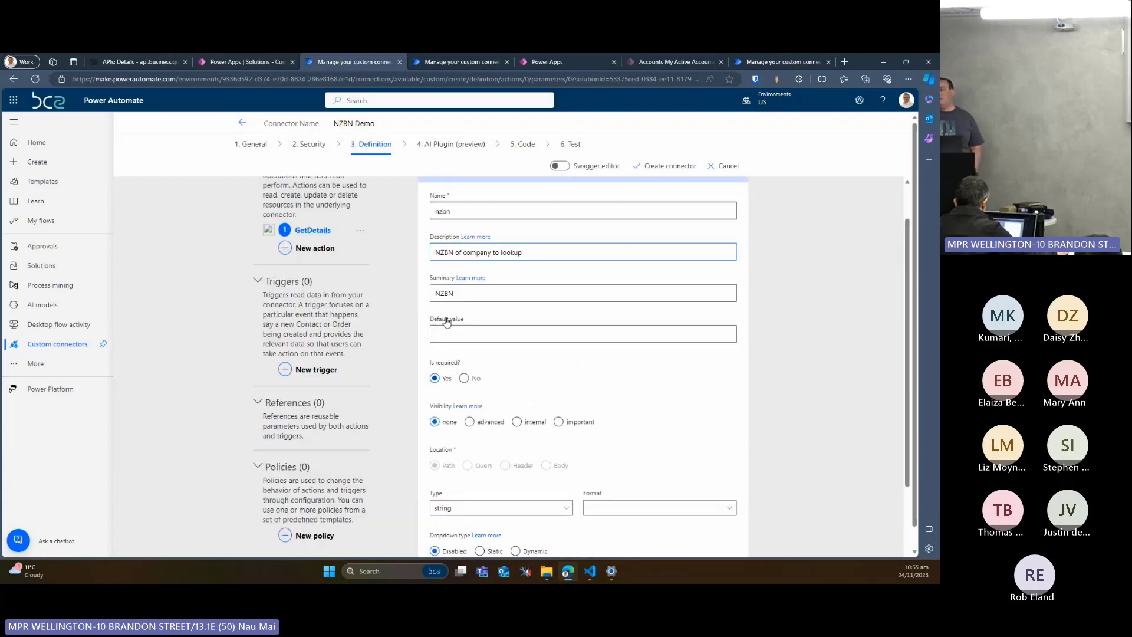
scroll(446, 320, down, 1)
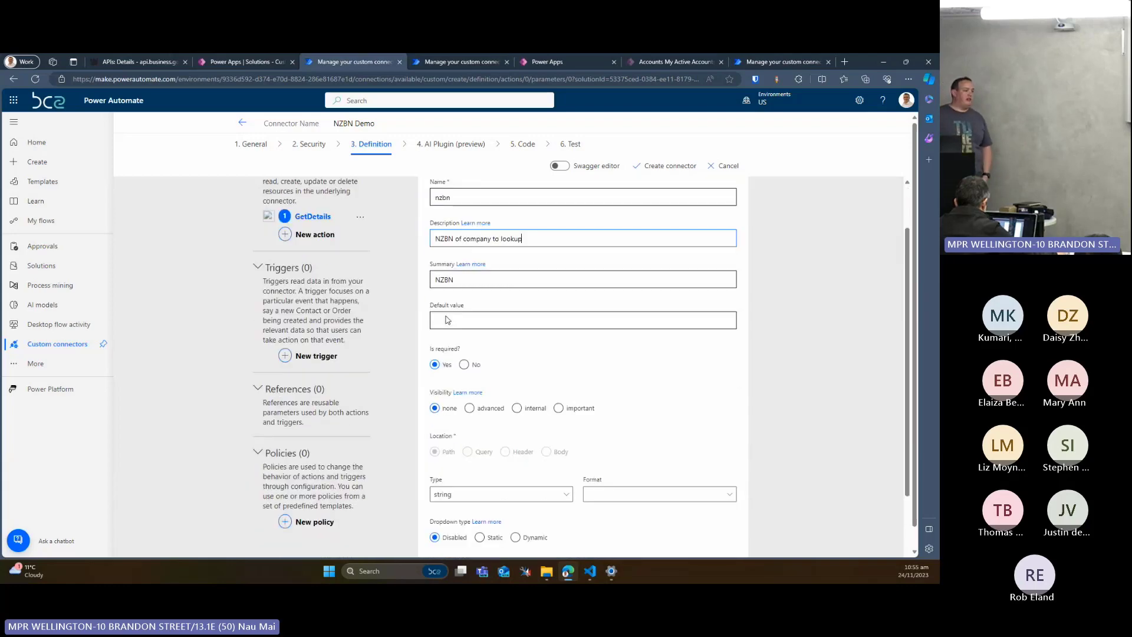
Review the nzbn parameter's format options and its static and dynamic dropdown settings, keep the dropdown type Disabled, and return to the action
scroll(446, 317, down, 2)
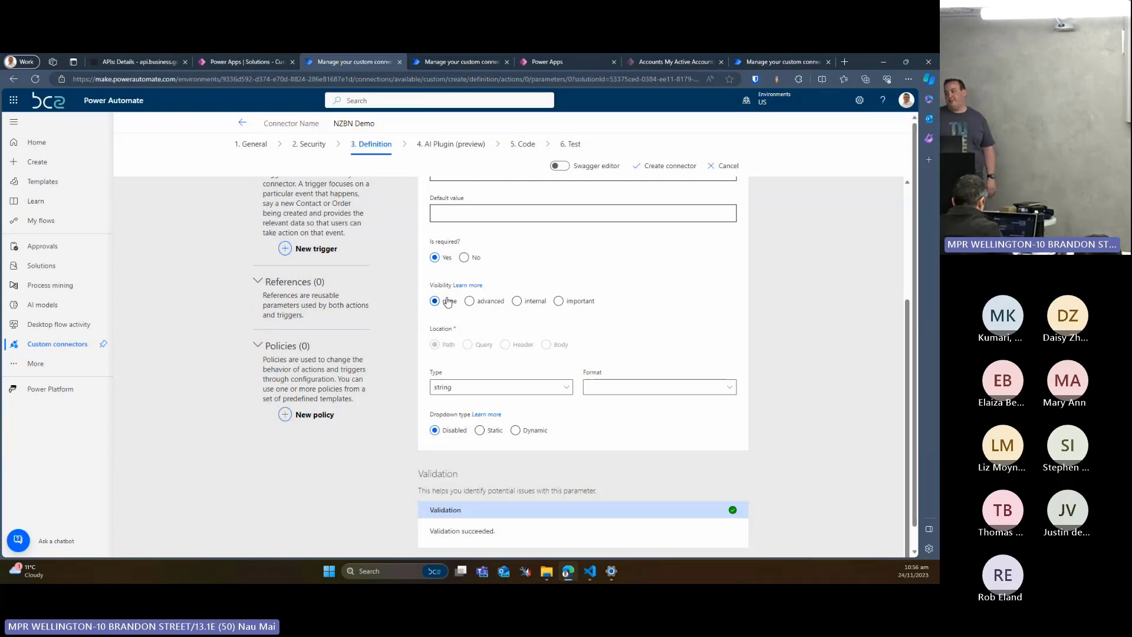
scroll(448, 302, down, 2)
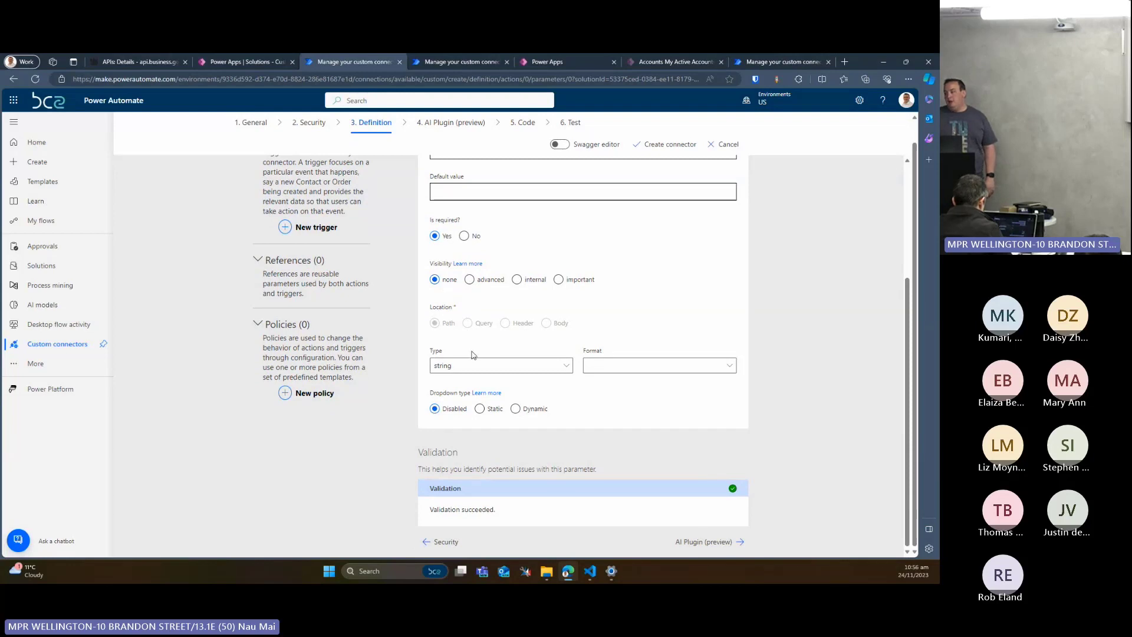
click(615, 366)
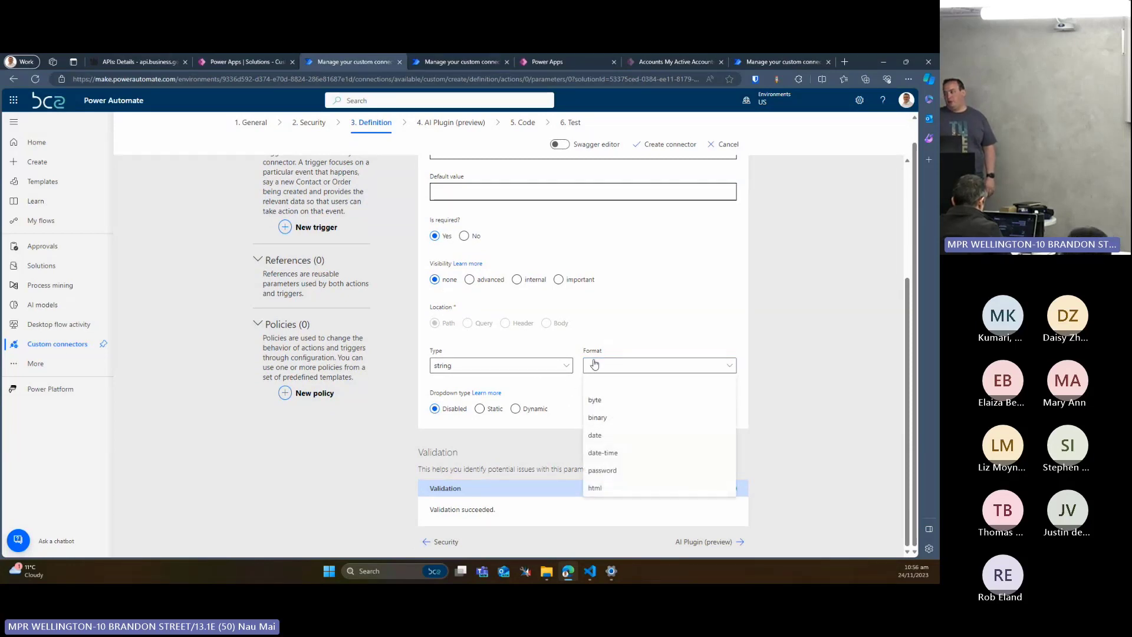
click(595, 364)
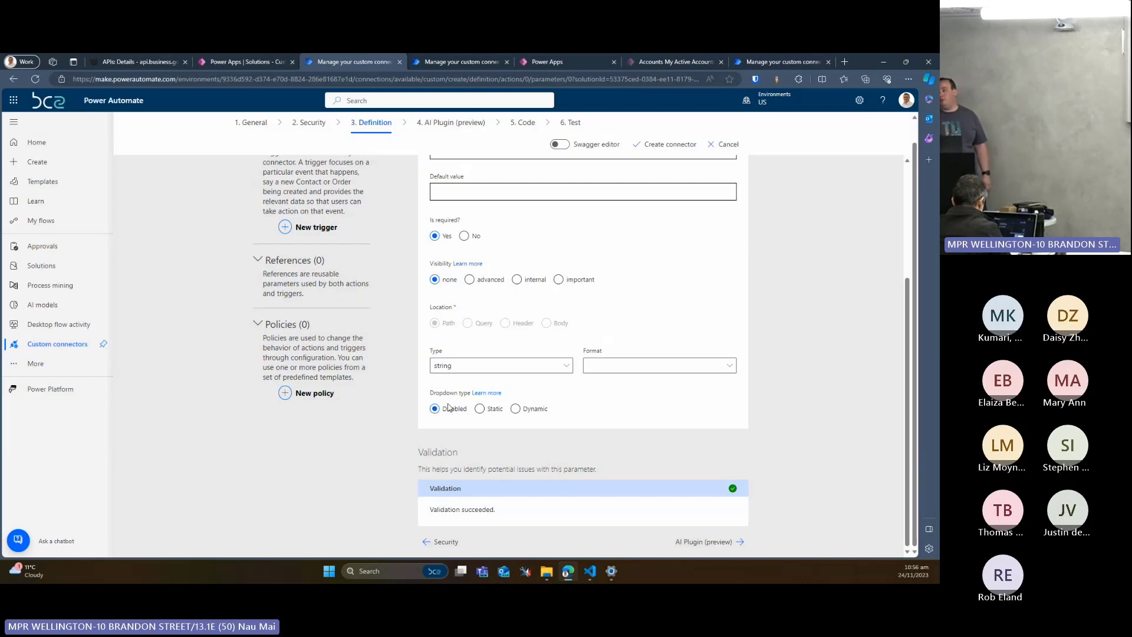
click(478, 407)
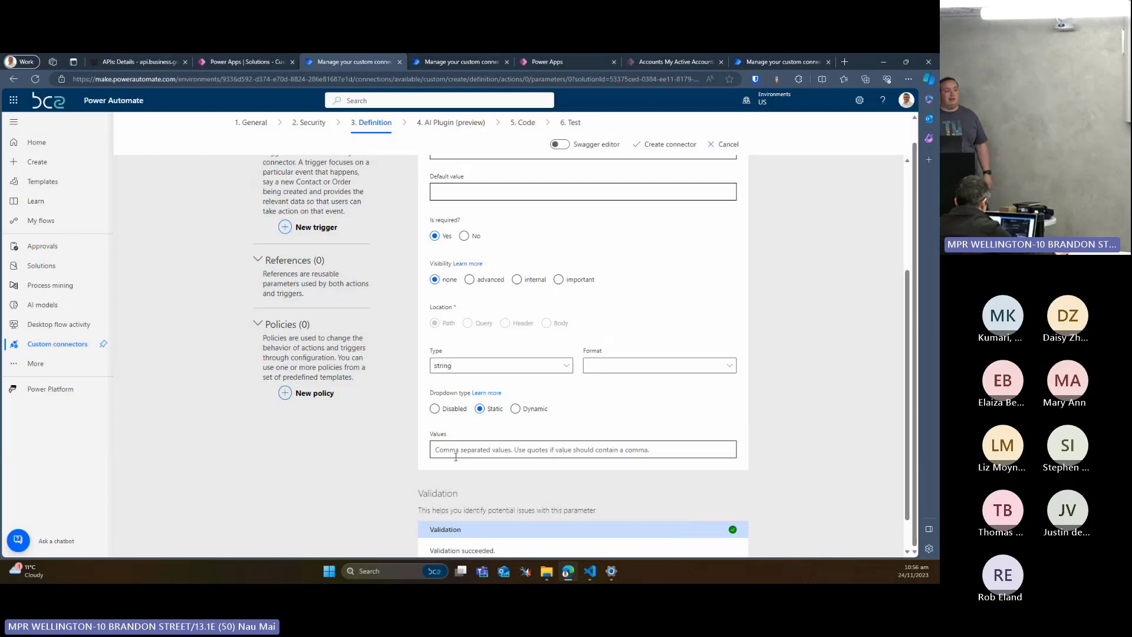
click(516, 414)
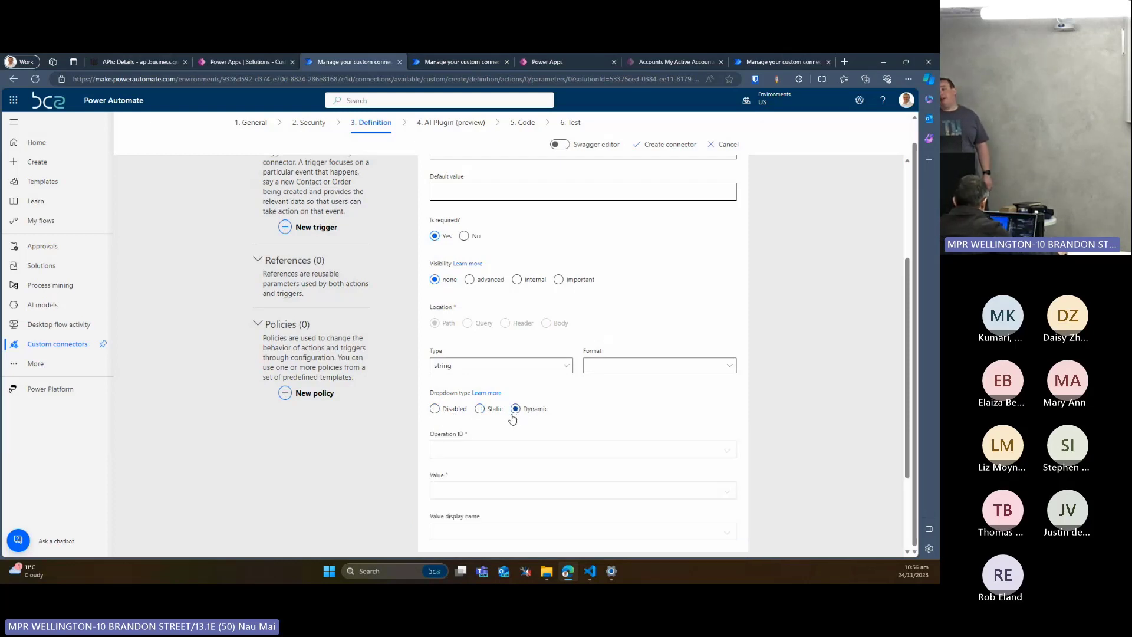
click(461, 409)
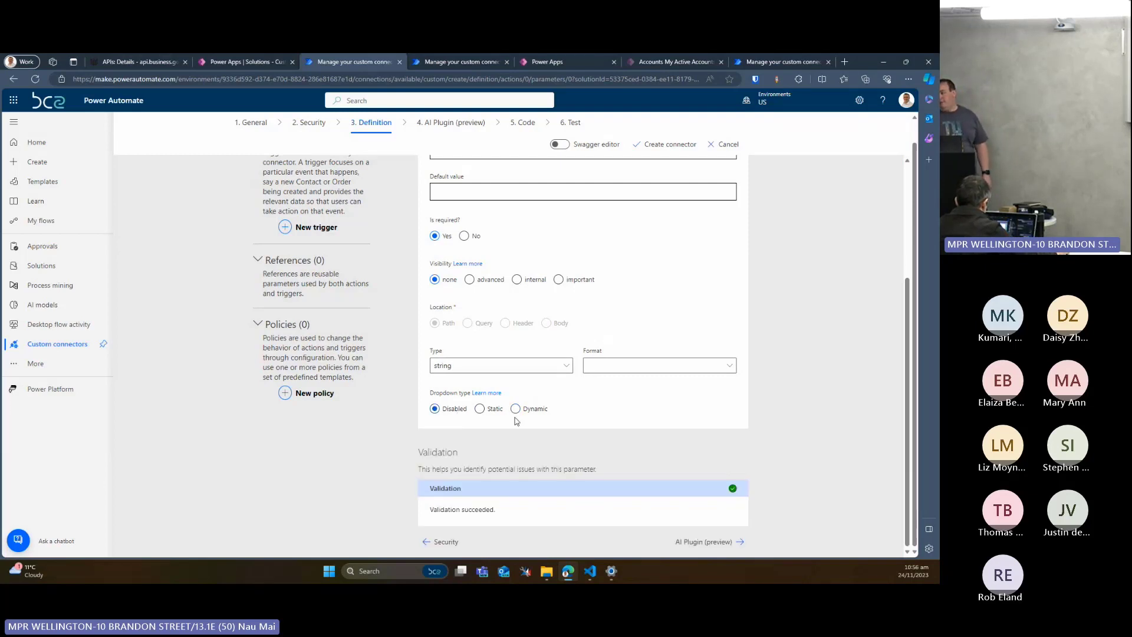
scroll(560, 412, up, 3)
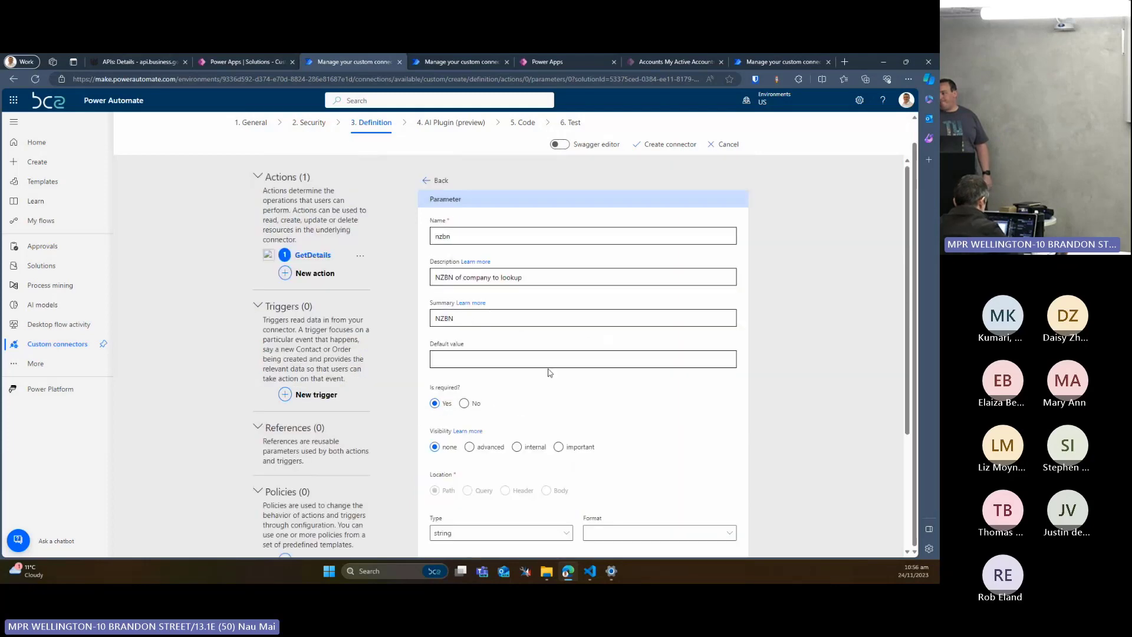
click(439, 180)
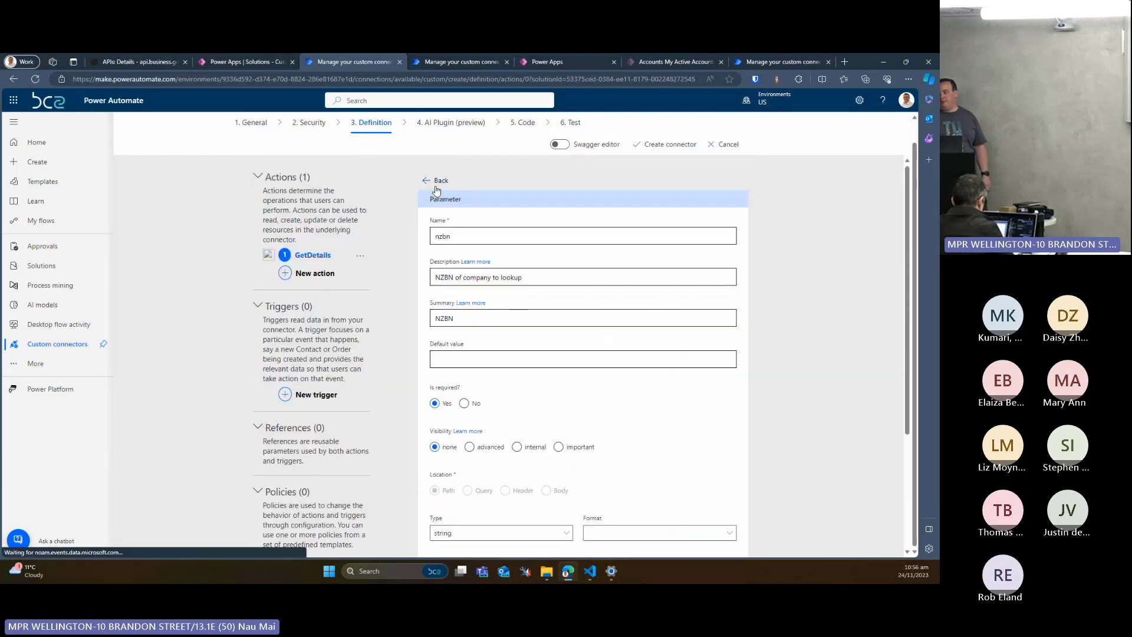
Open the GetDetails action's default response, and copy the default JSON sample response from the NZBN API documentation
scroll(444, 250, down, 4)
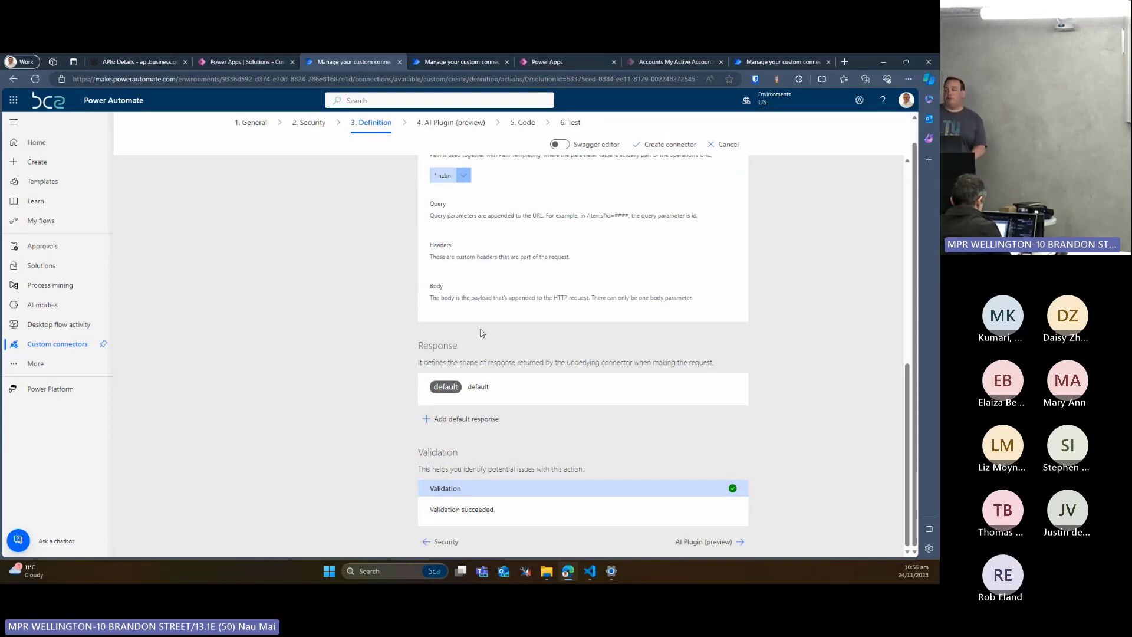
click(472, 398)
scroll(483, 354, down, 1)
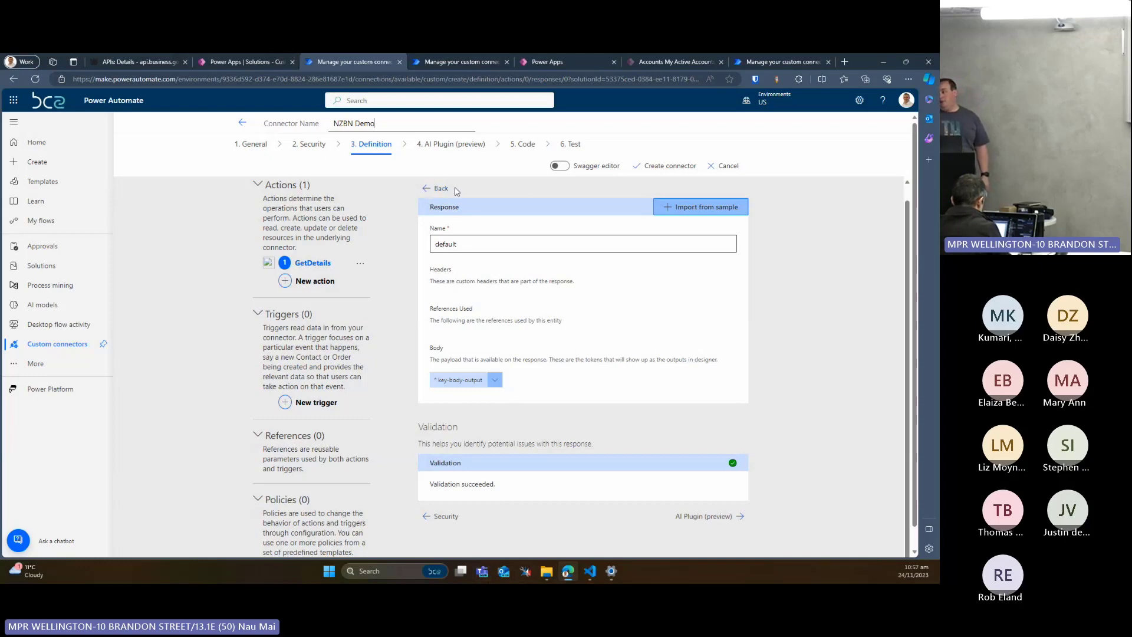
click(148, 61)
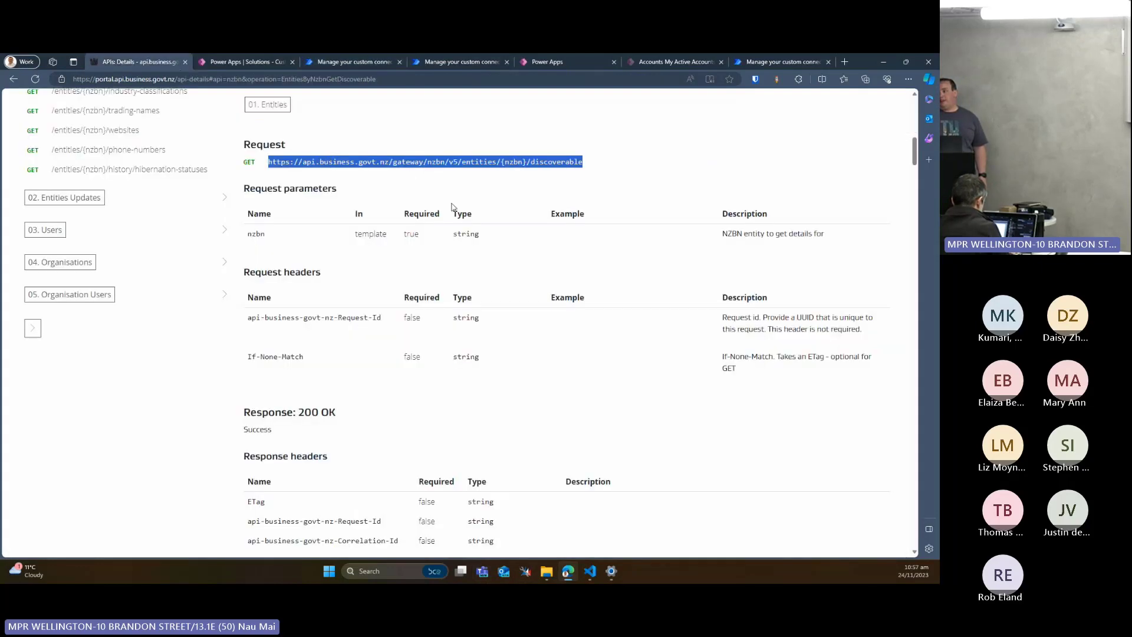
scroll(442, 255, down, 8)
scroll(442, 256, down, 15)
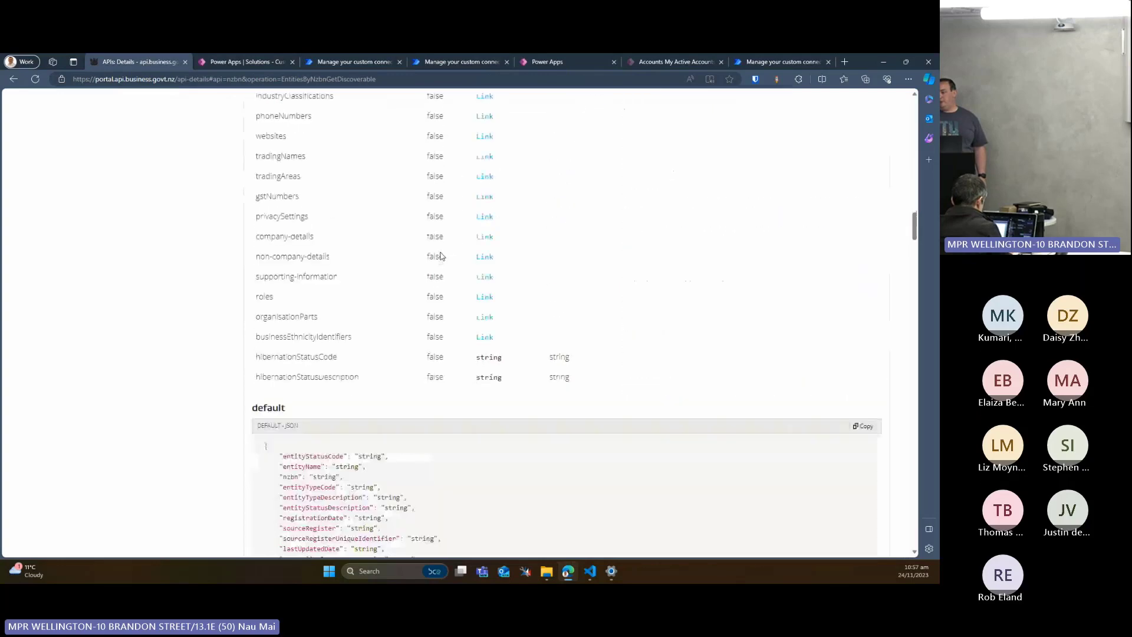
scroll(439, 253, up, 3)
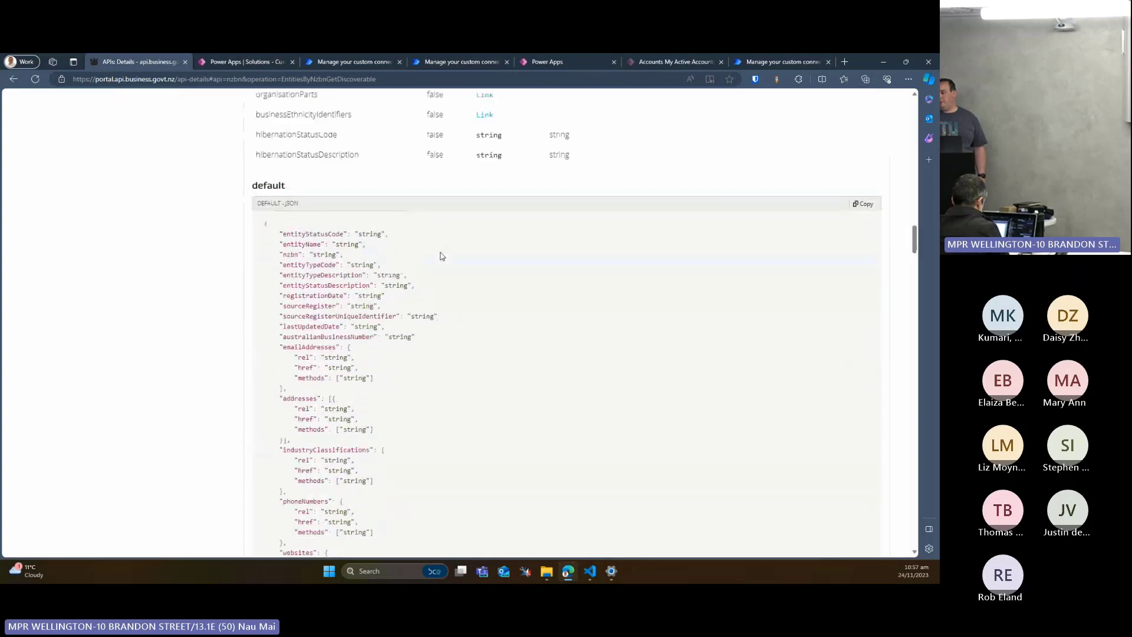
click(863, 204)
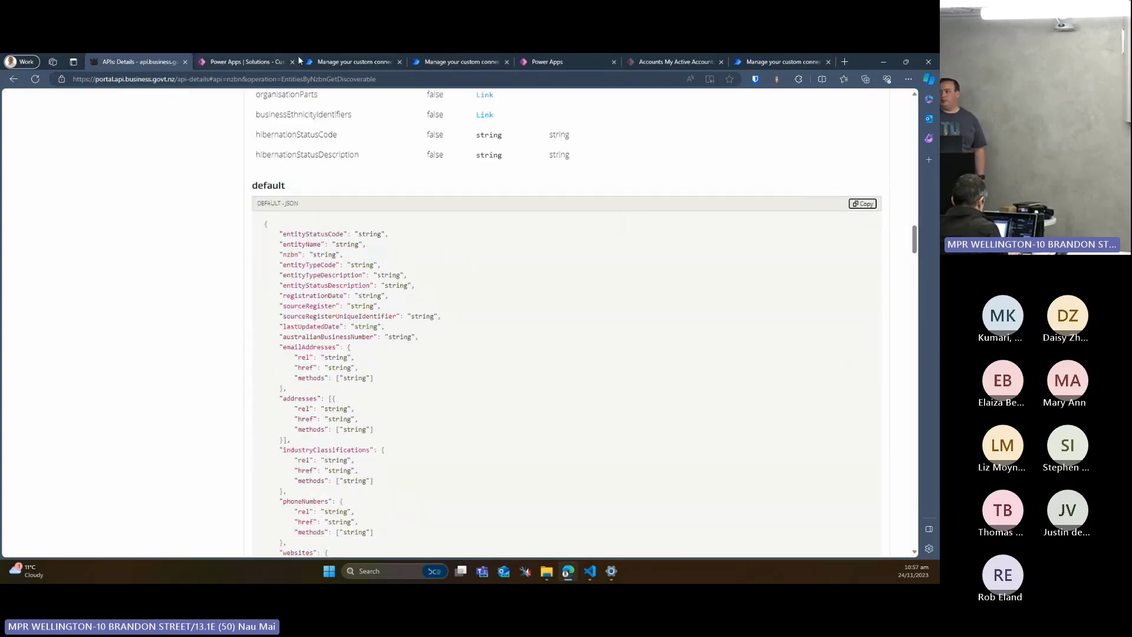
Import the copied JSON sample as the body of the default response in the custom connector
click(341, 57)
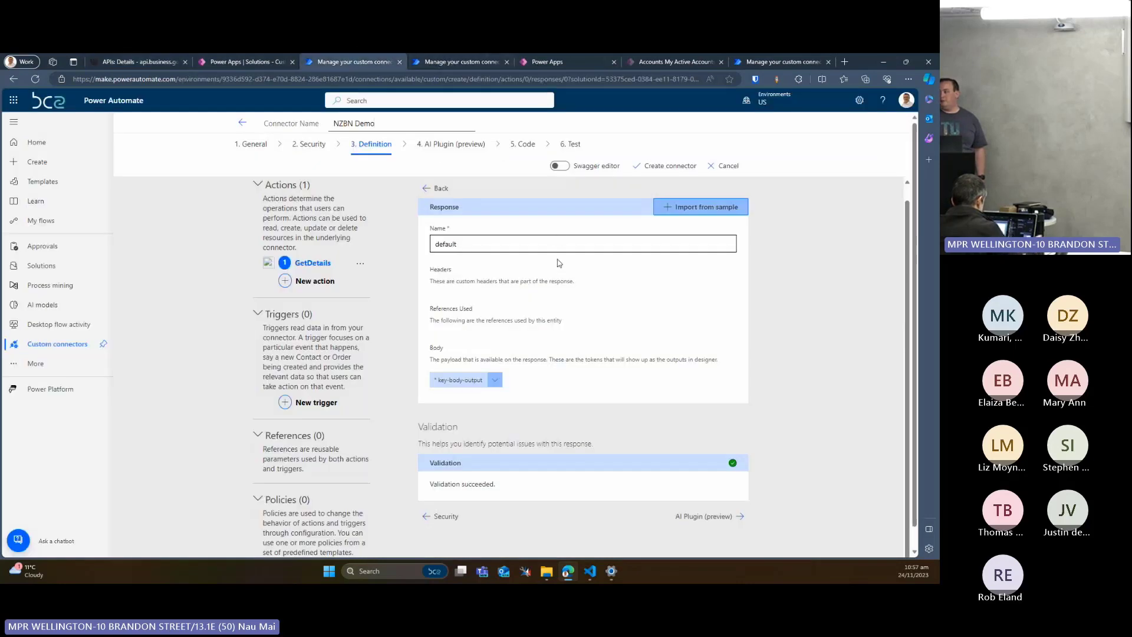
click(705, 207)
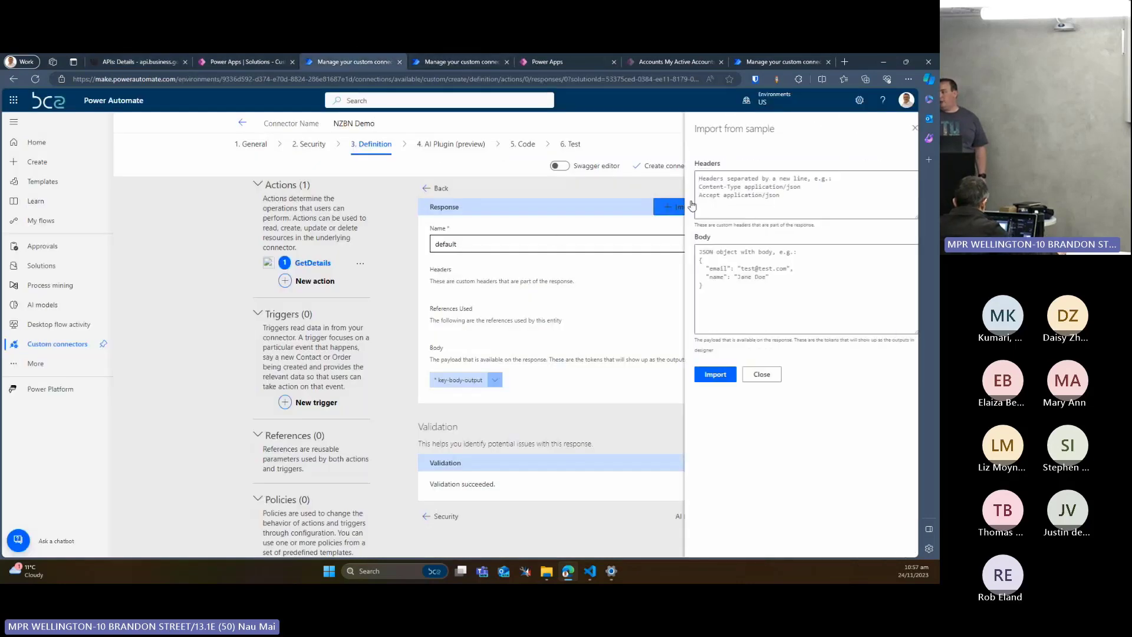
click(718, 248)
key(ctrl+v)
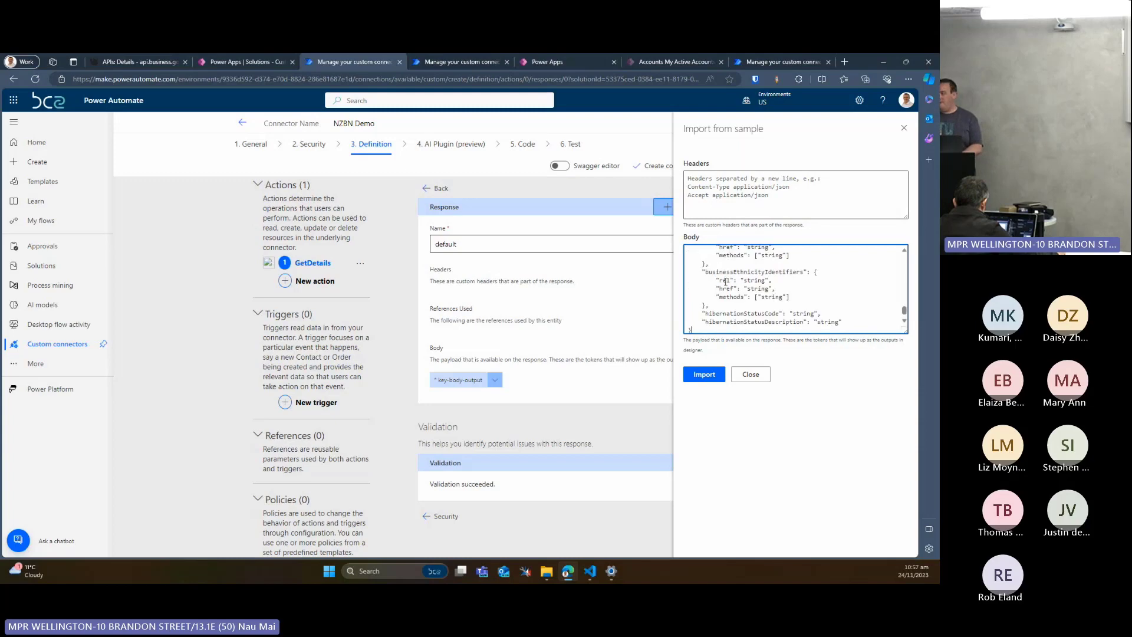
click(704, 374)
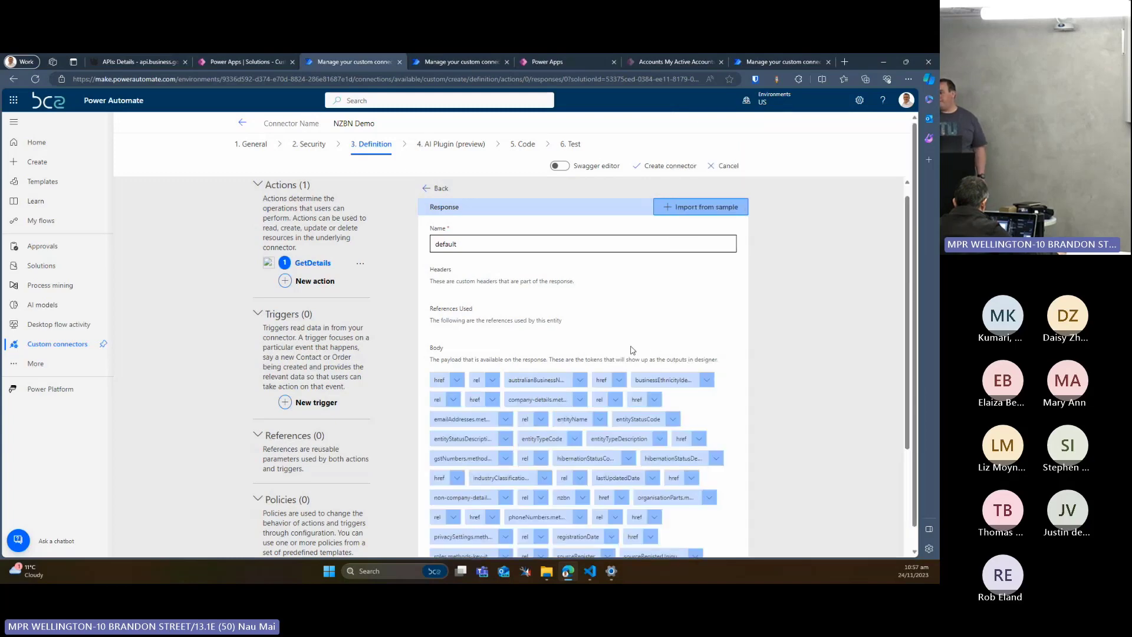
Examine the body fields imported into the default response and its validation status
scroll(632, 350, down, 3)
scroll(618, 349, up, 1)
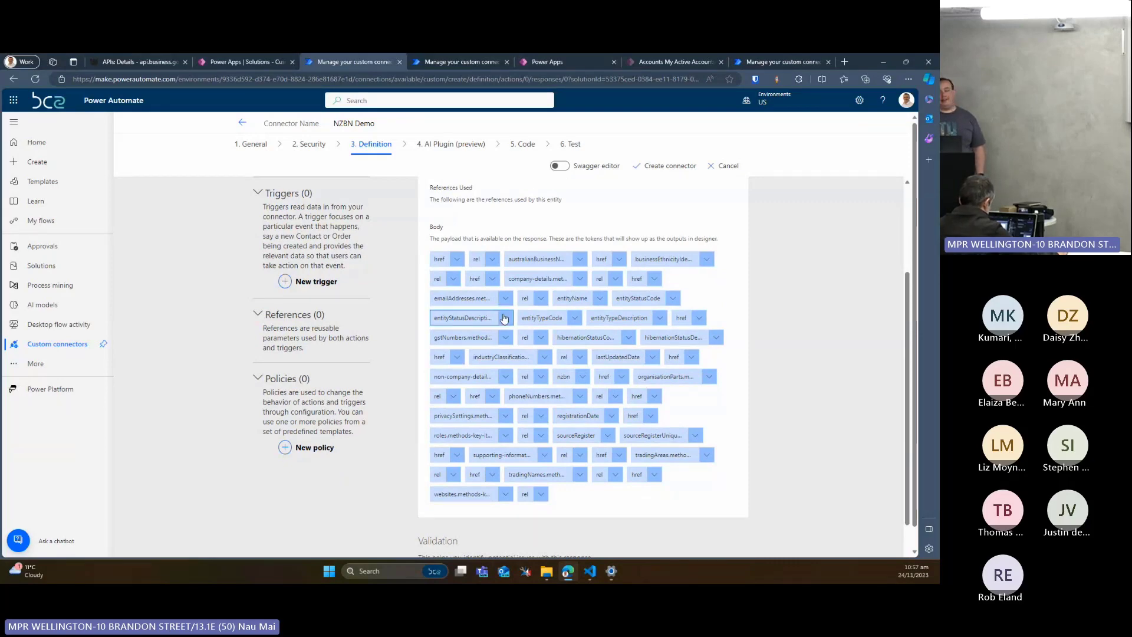
scroll(495, 324, down, 2)
scroll(502, 321, up, 2)
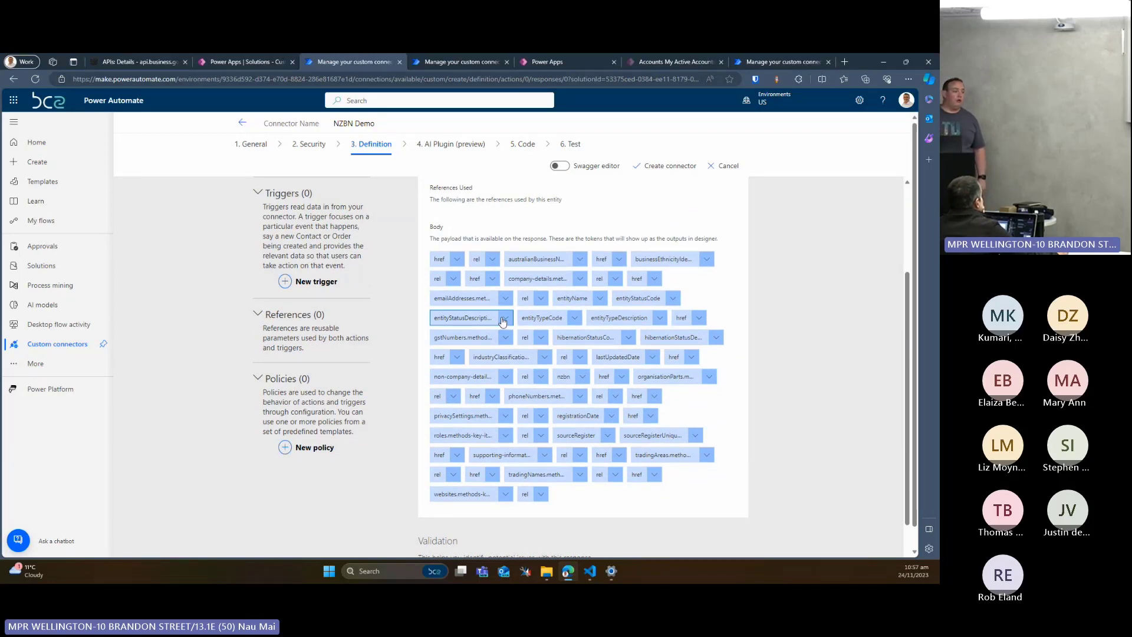
scroll(502, 318, up, 1)
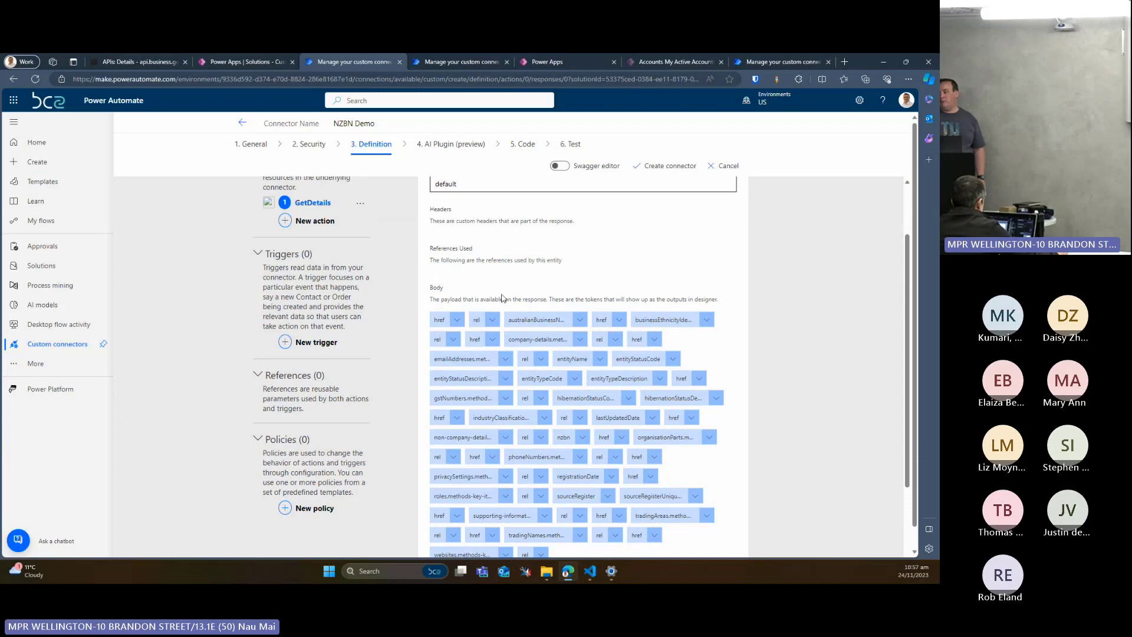
scroll(503, 298, down, 2)
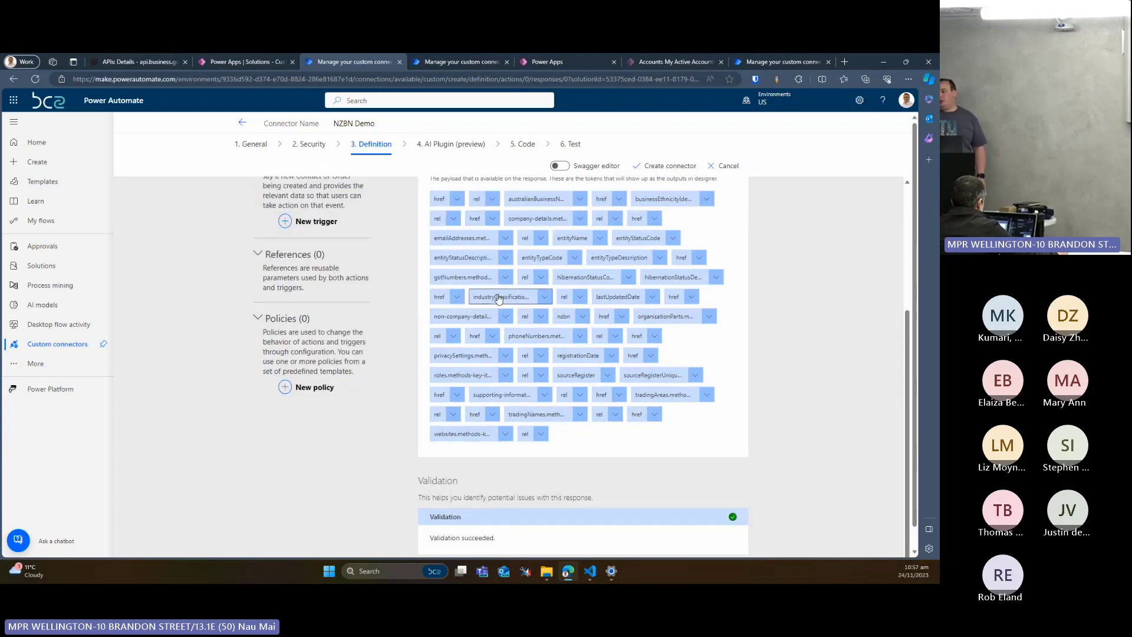
scroll(498, 299, up, 1)
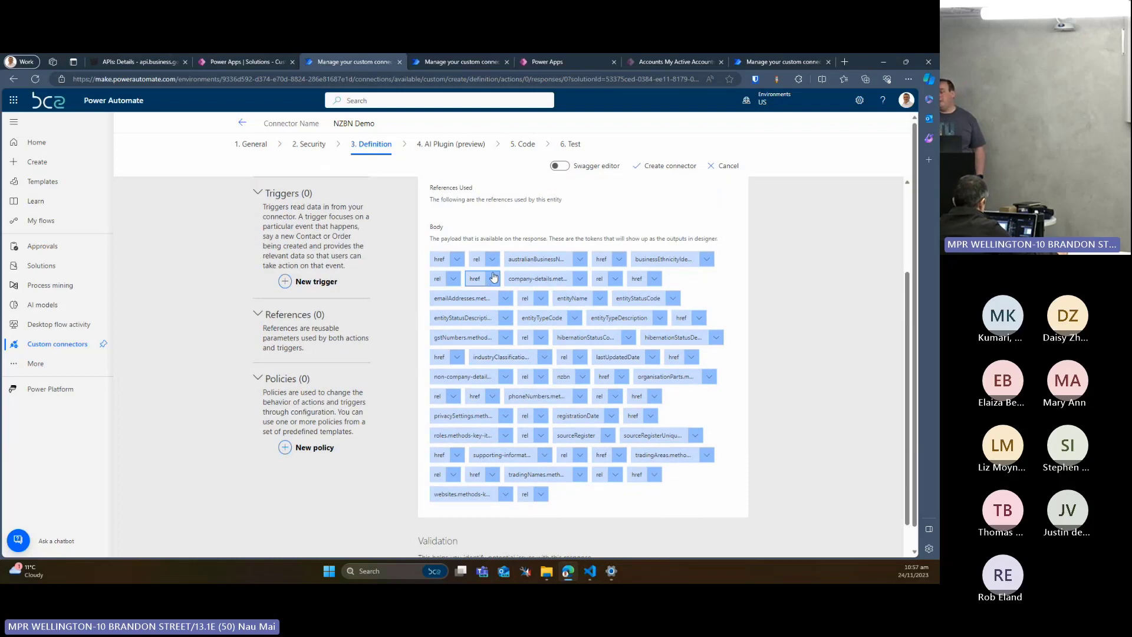
scroll(493, 277, down, 1)
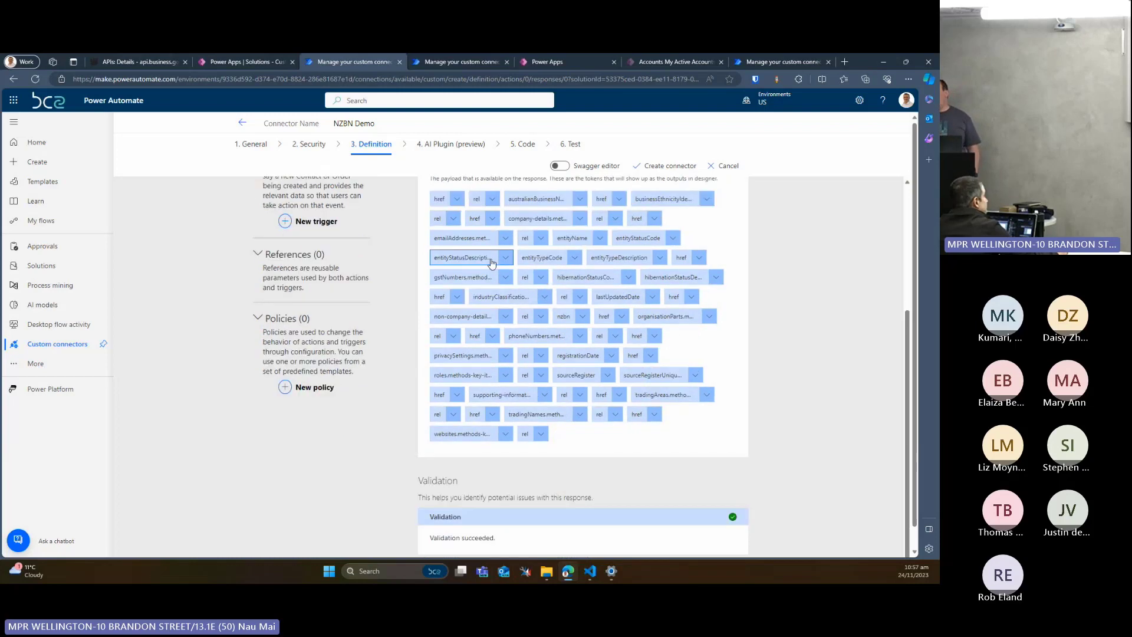
Switch the definition to the Swagger editor and examine the GetDetails response schema and its properties
click(559, 166)
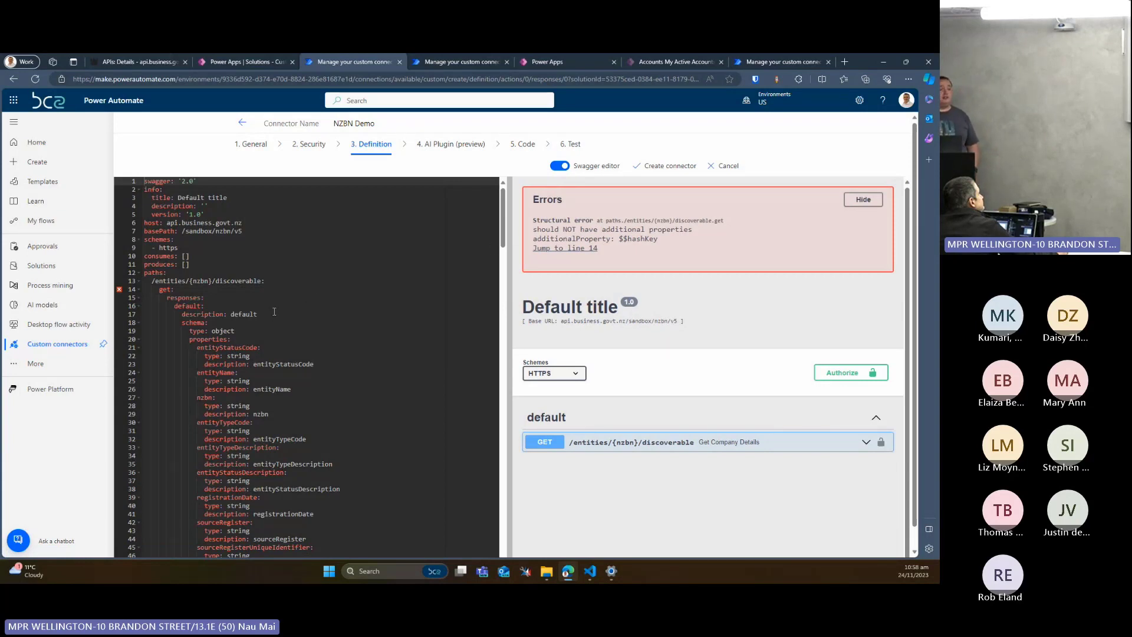
scroll(274, 311, down, 5)
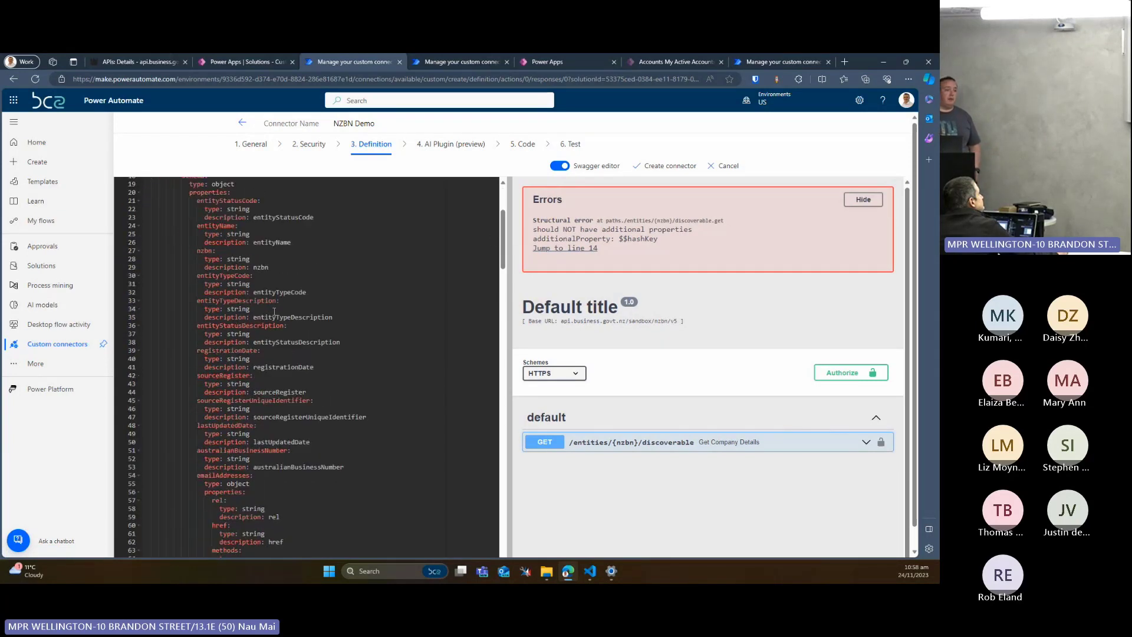
scroll(274, 312, up, 5)
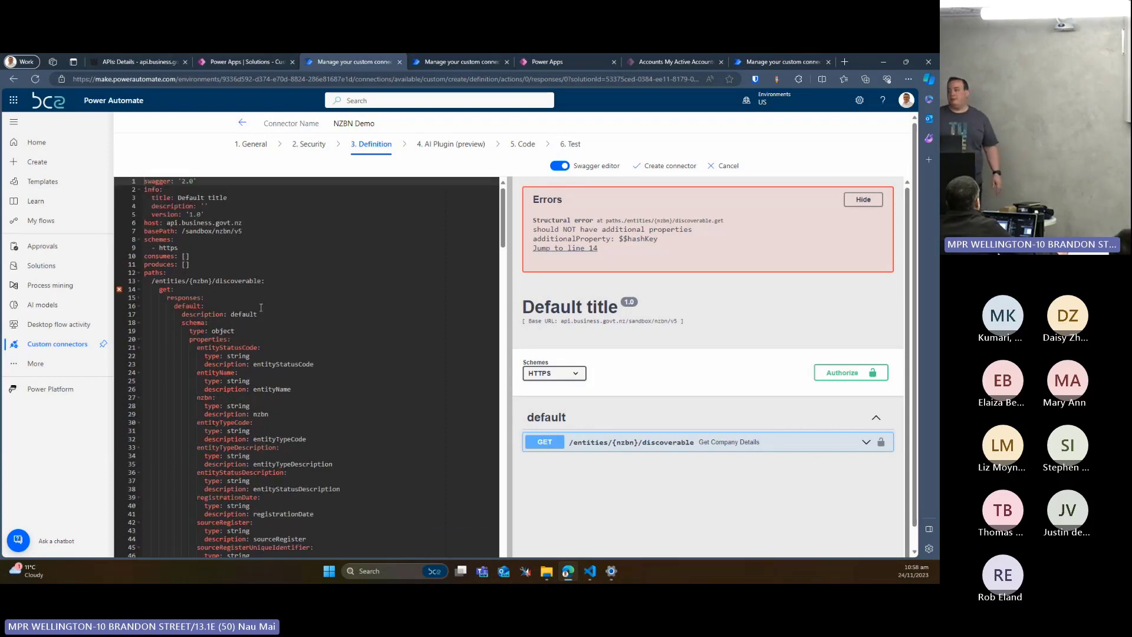
scroll(271, 304, down, 3)
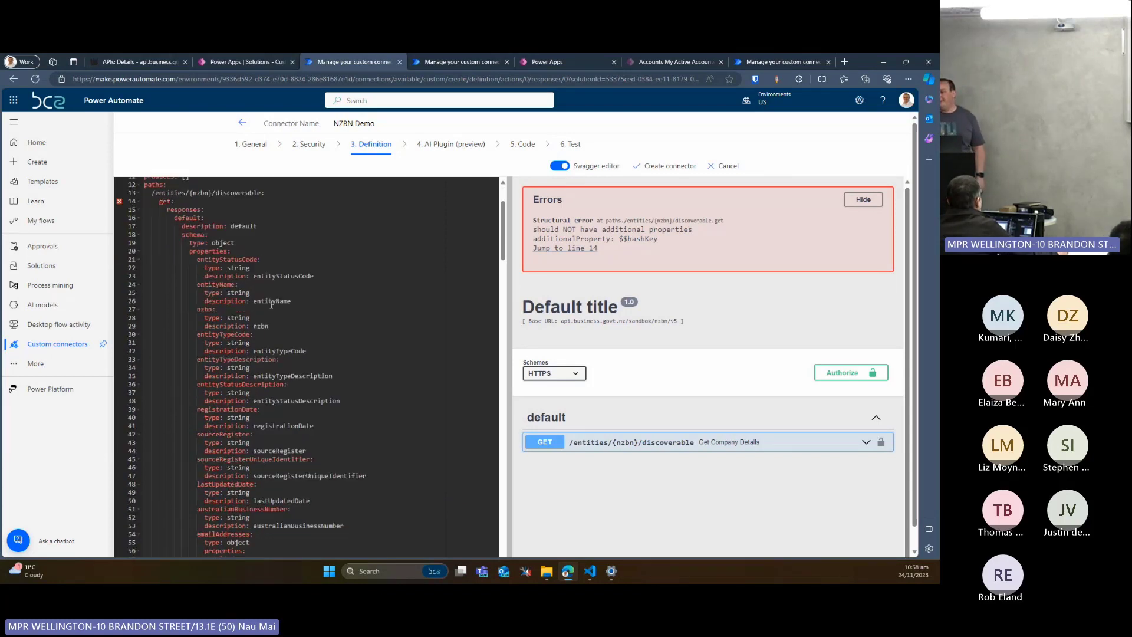
scroll(255, 260, up, 3)
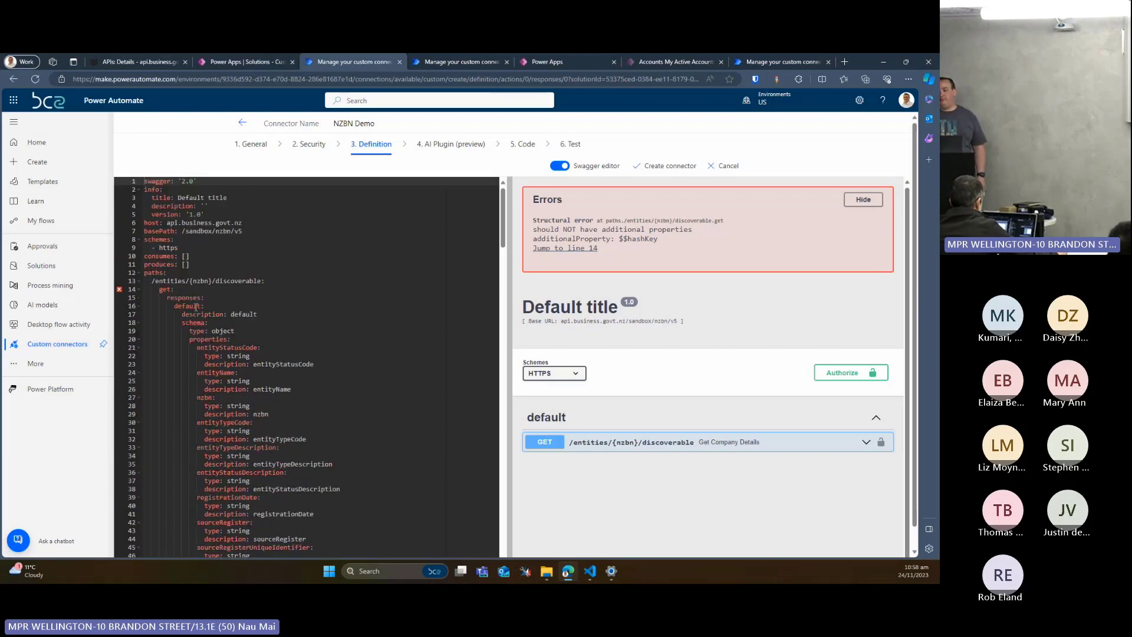
scroll(197, 307, down, 7)
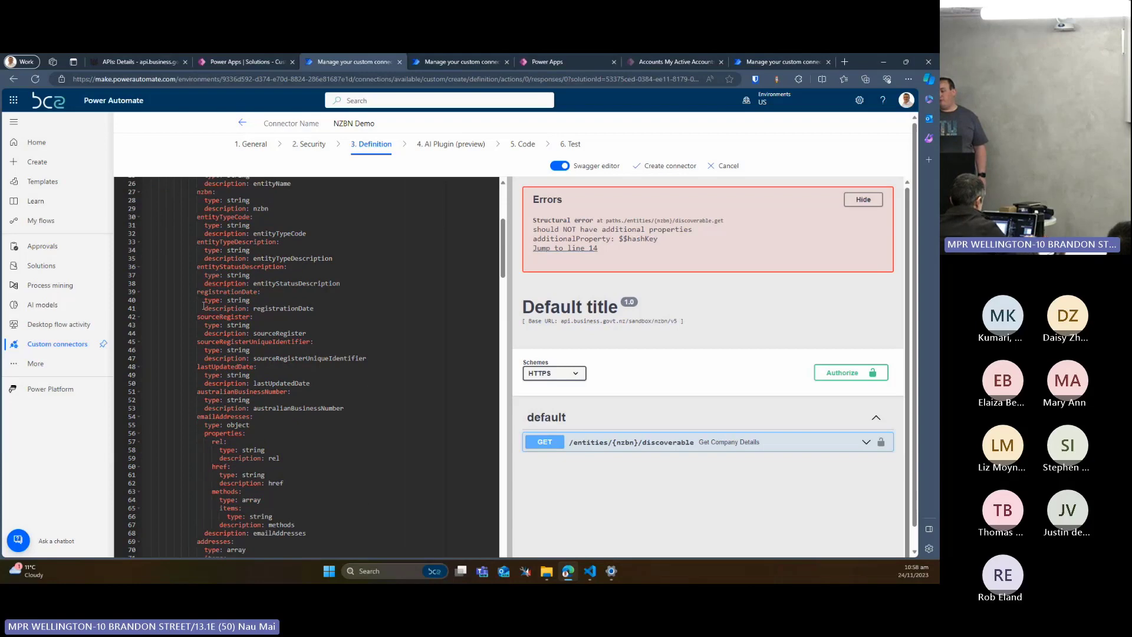
scroll(203, 306, up, 5)
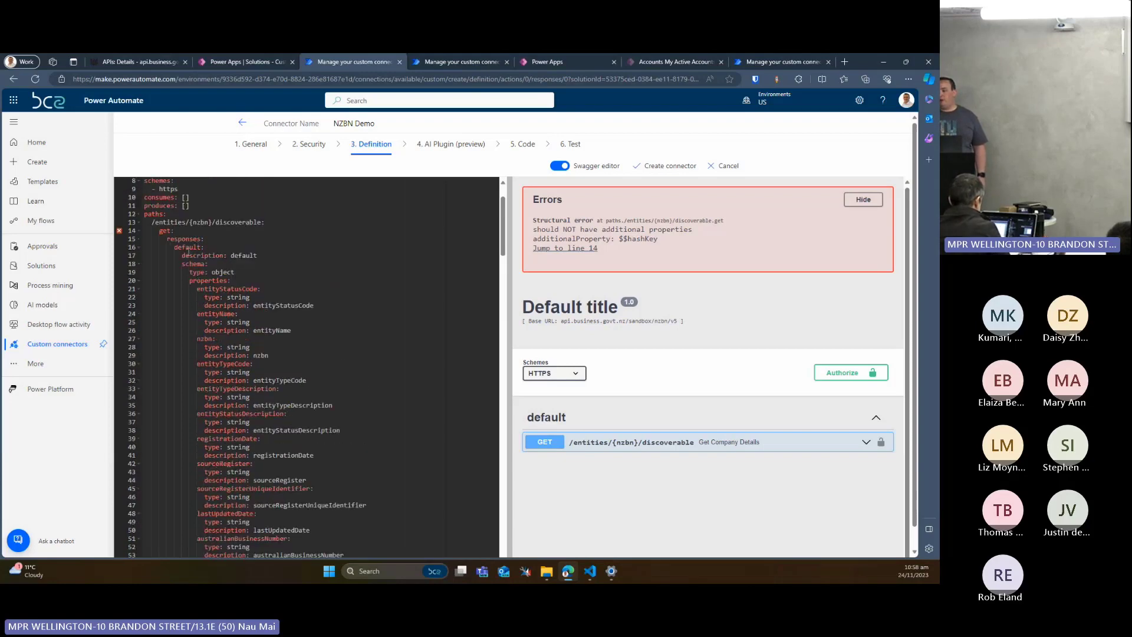
scroll(221, 307, down, 1)
scroll(224, 267, down, 2)
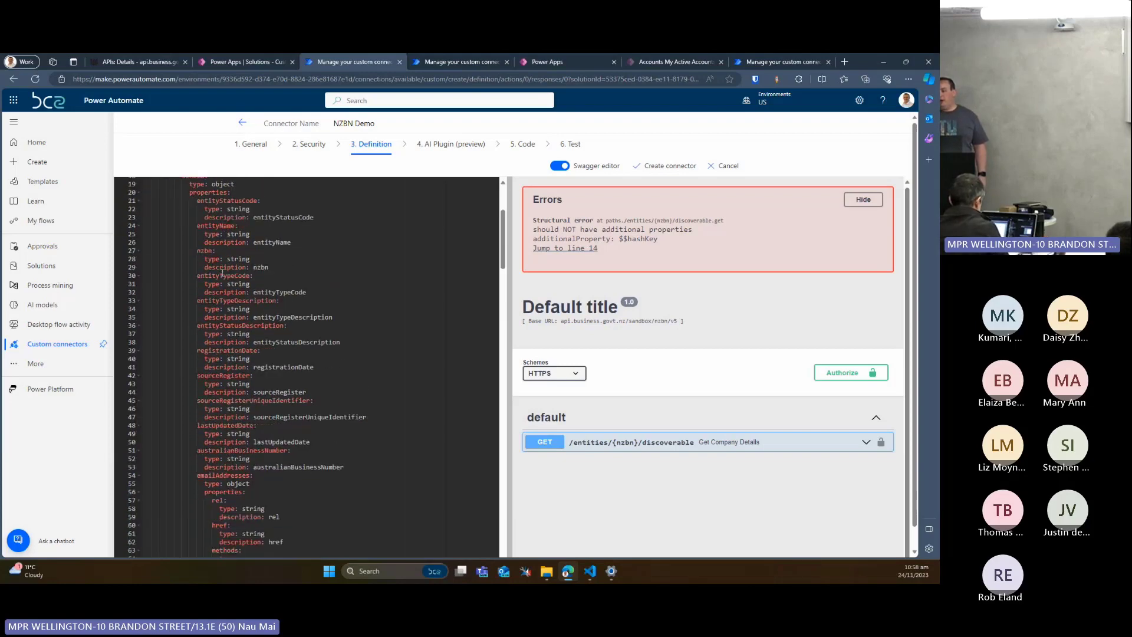
scroll(231, 331, down, 5)
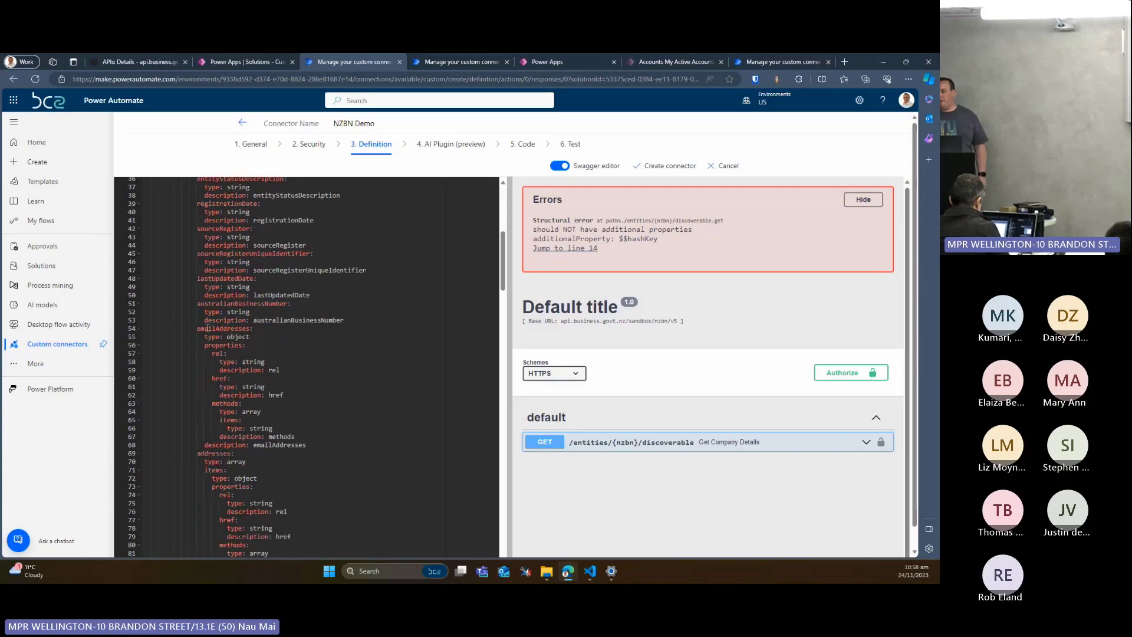
Delete the response schema properties from emailAddresses through hibernationStatusDescription in the Swagger definition, including the leftover blank line
drag(200, 328, 347, 409)
scroll(248, 349, down, 12)
scroll(255, 352, down, 20)
scroll(258, 355, down, 18)
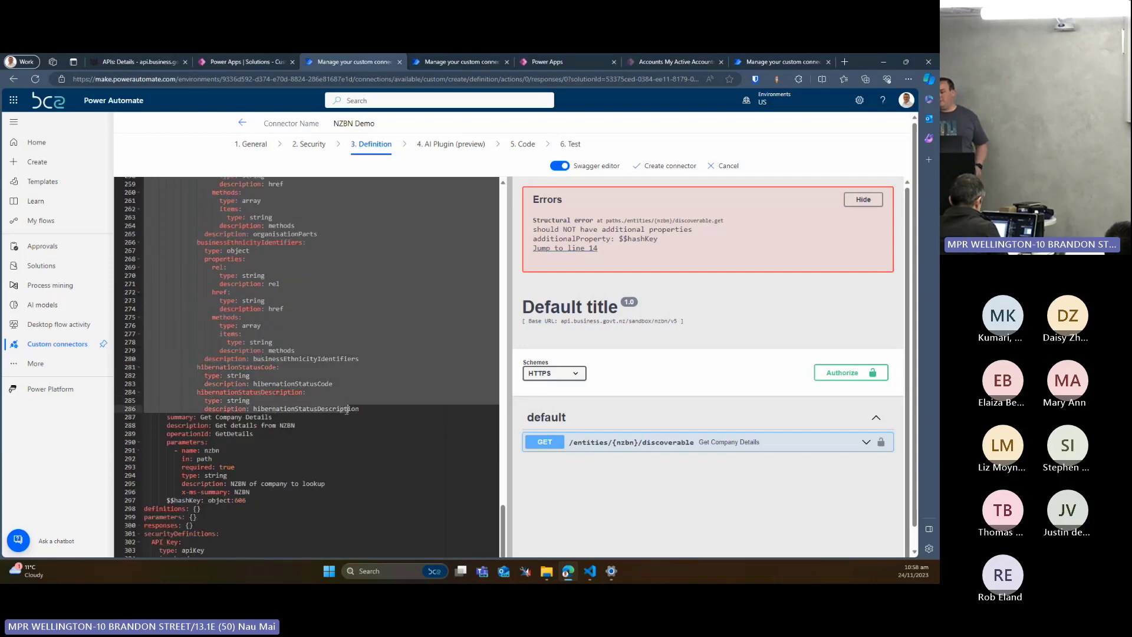
key(Delete)
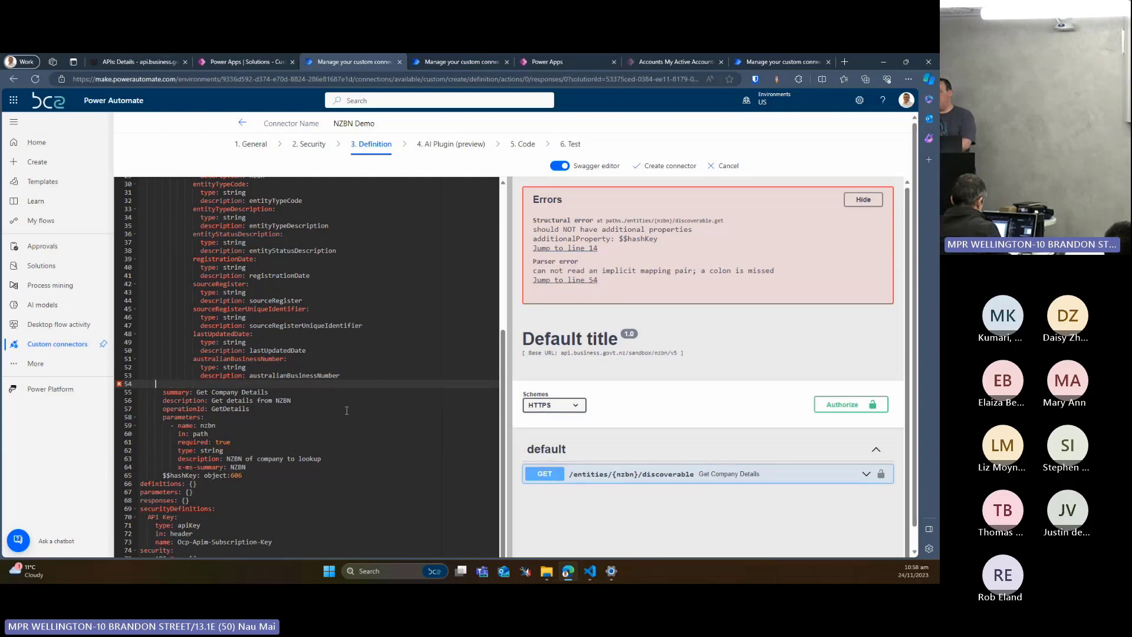
key(BackSpace)
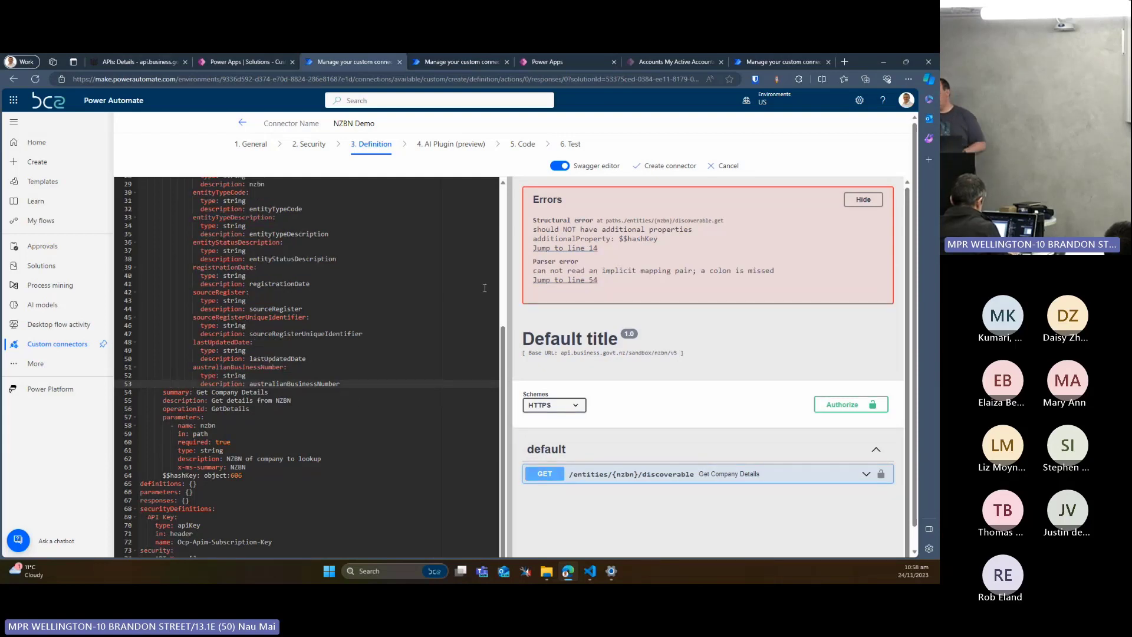
scroll(446, 281, up, 5)
scroll(442, 281, up, 1)
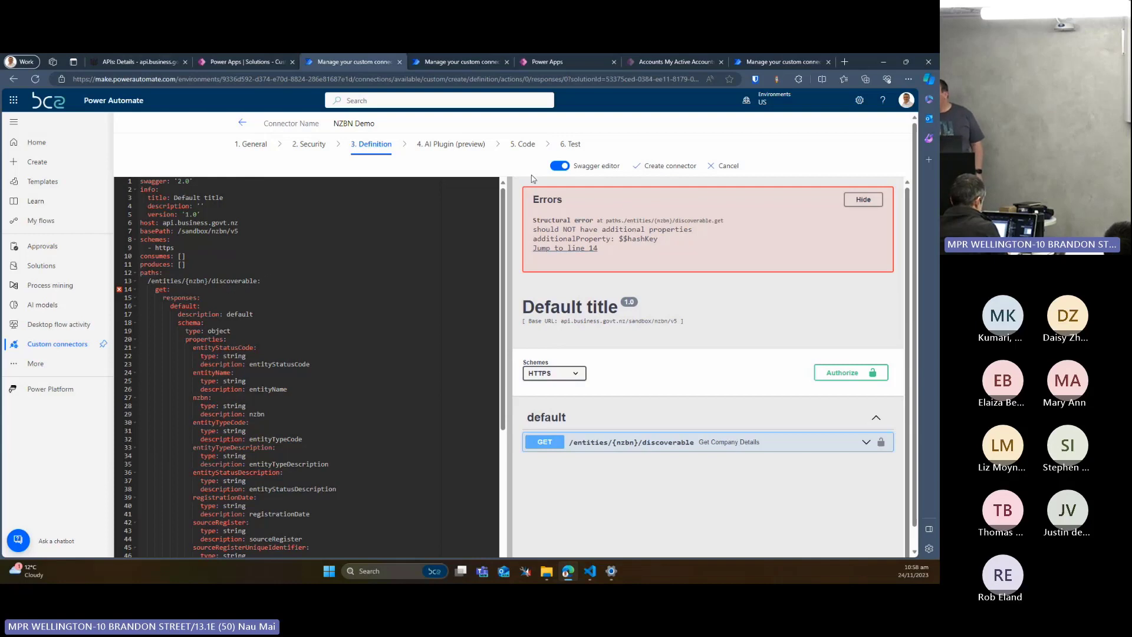
Turn off the Swagger editor and review the default response's body fields and validation
click(560, 166)
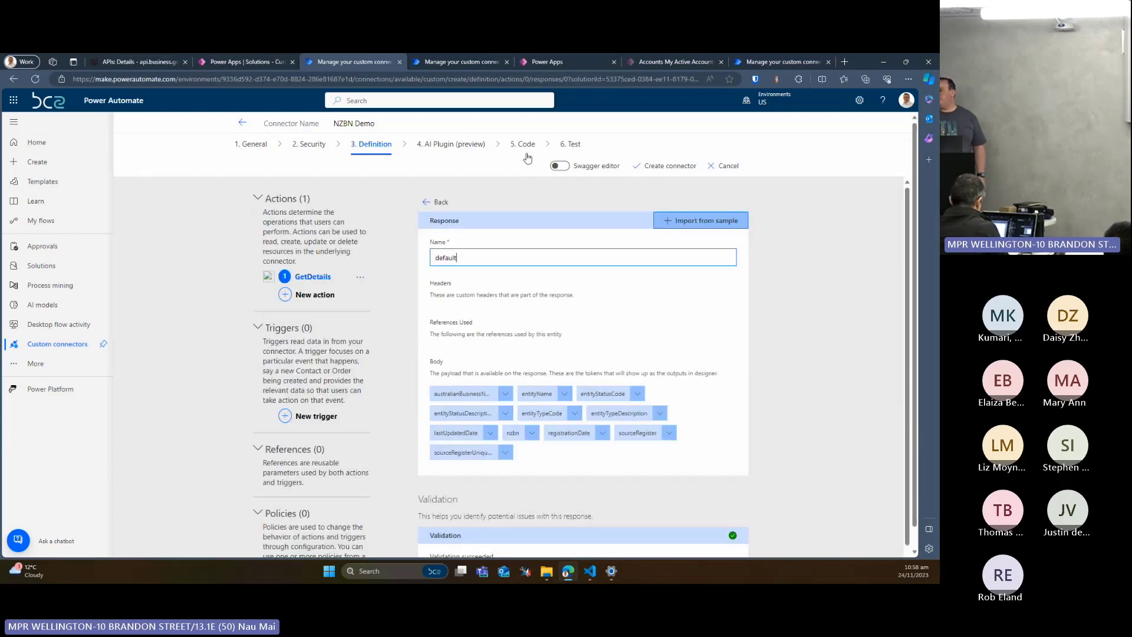
scroll(429, 252, down, 1)
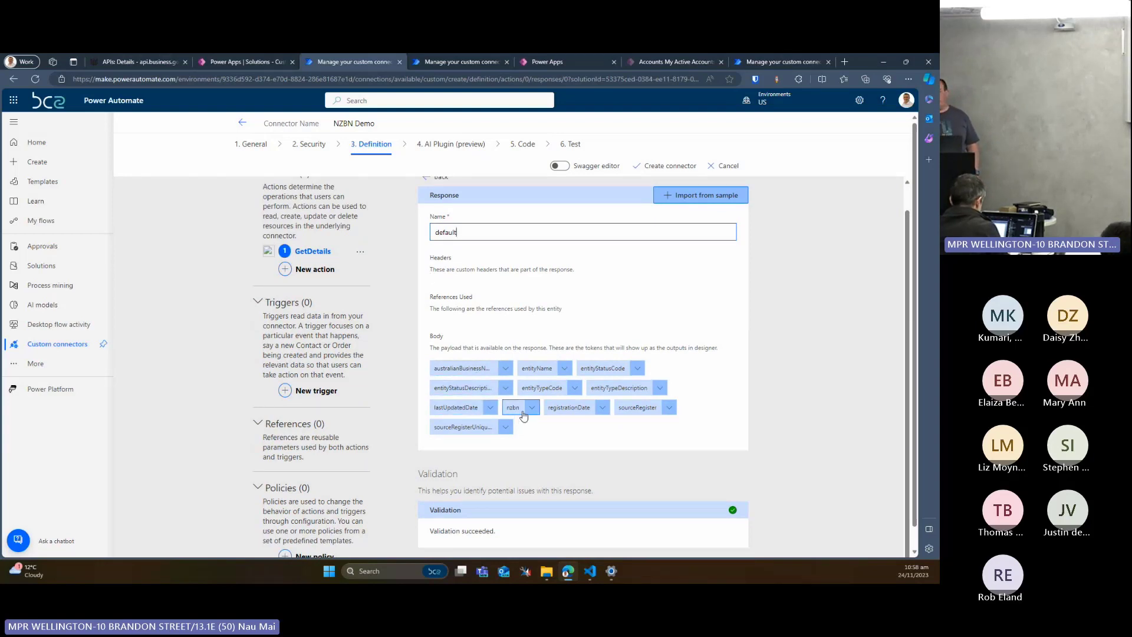
scroll(562, 313, up, 1)
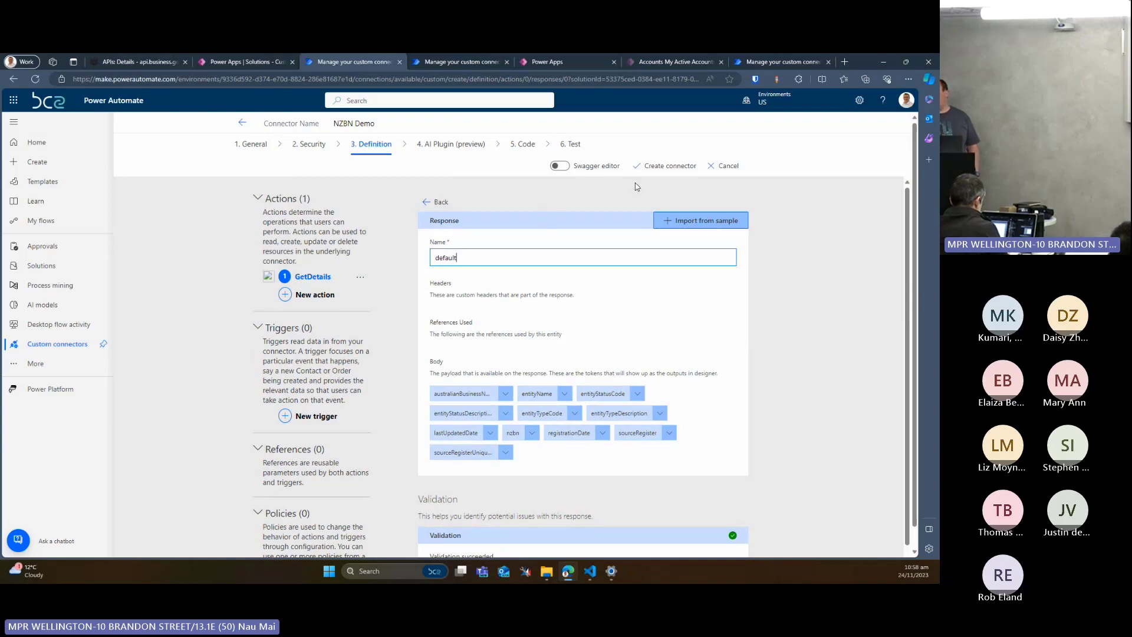
Look over the AI plugin manifest and custom code settings, and create the NZBN Demo connector
click(475, 144)
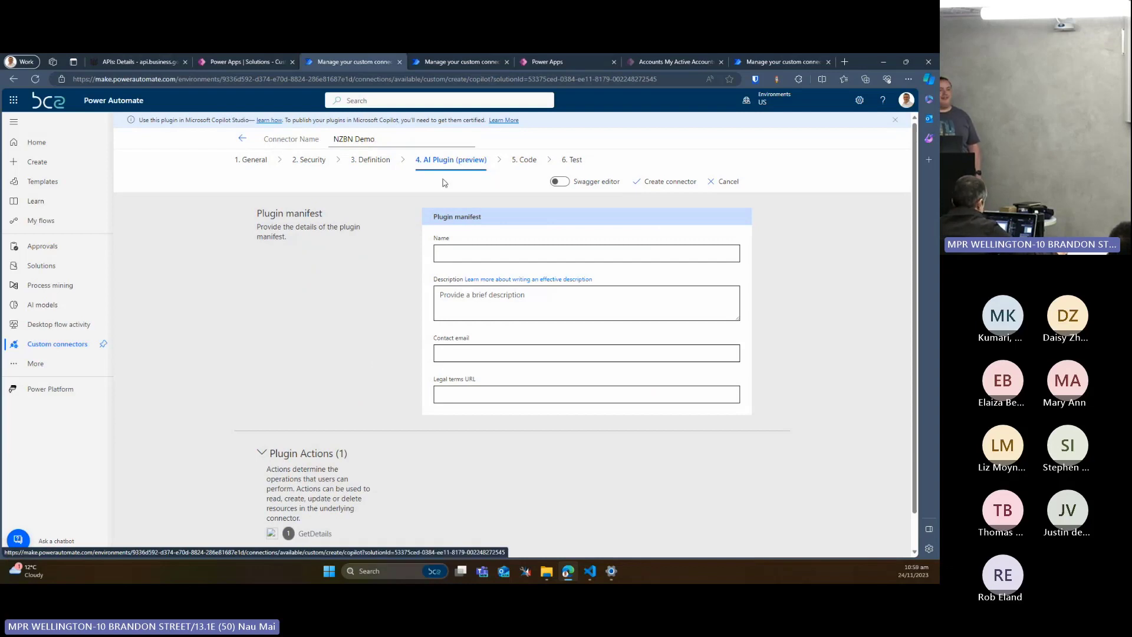
scroll(428, 194, down, 1)
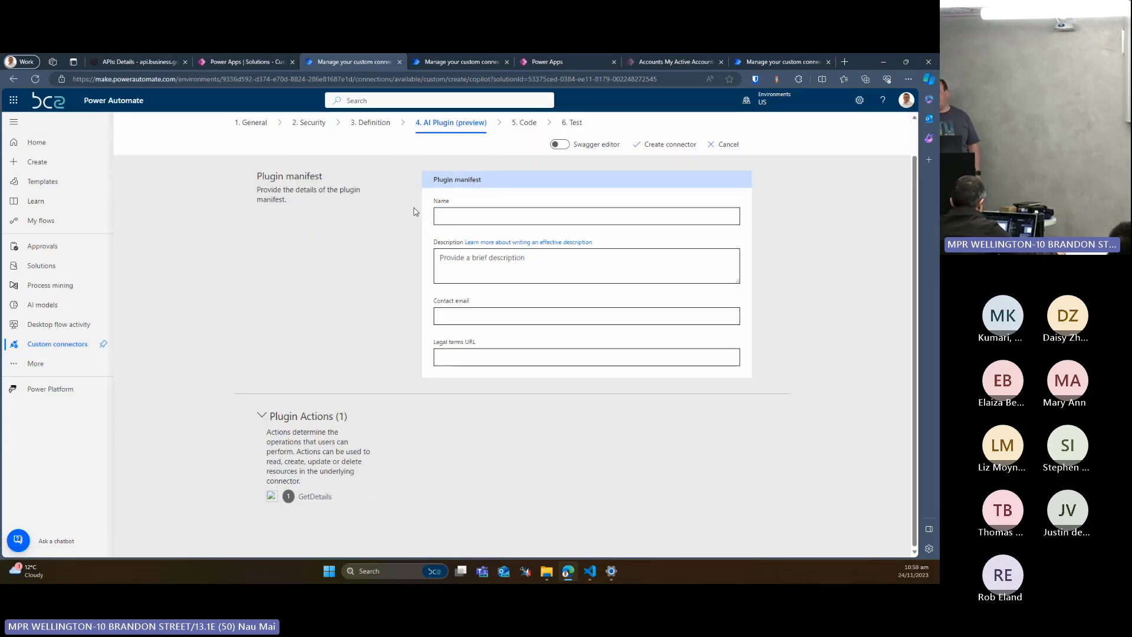
scroll(415, 211, up, 1)
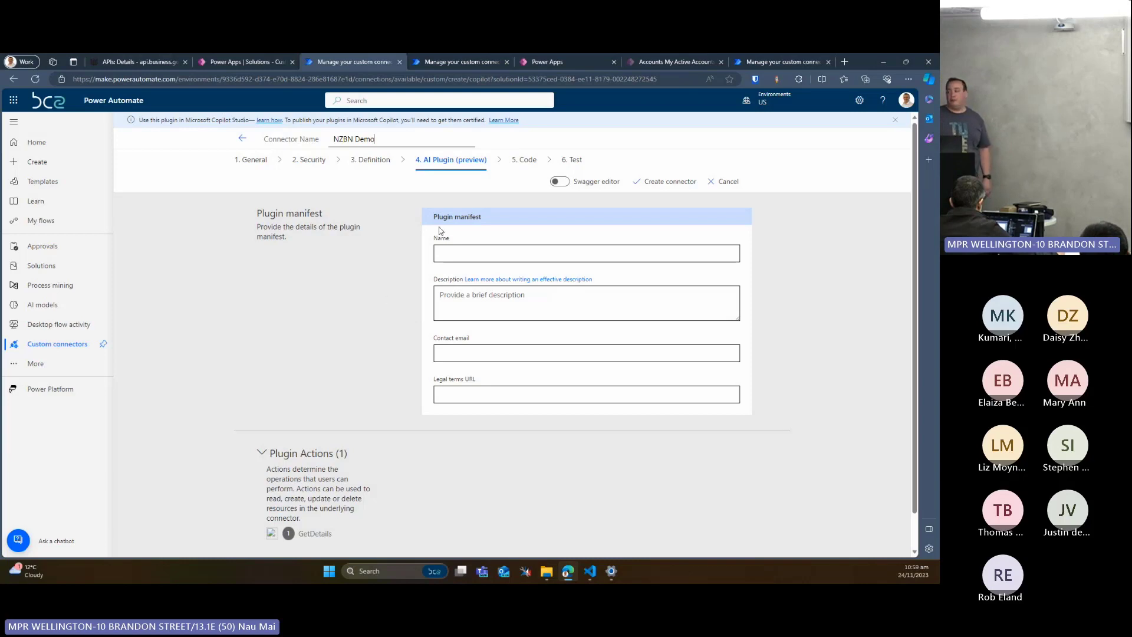
click(528, 159)
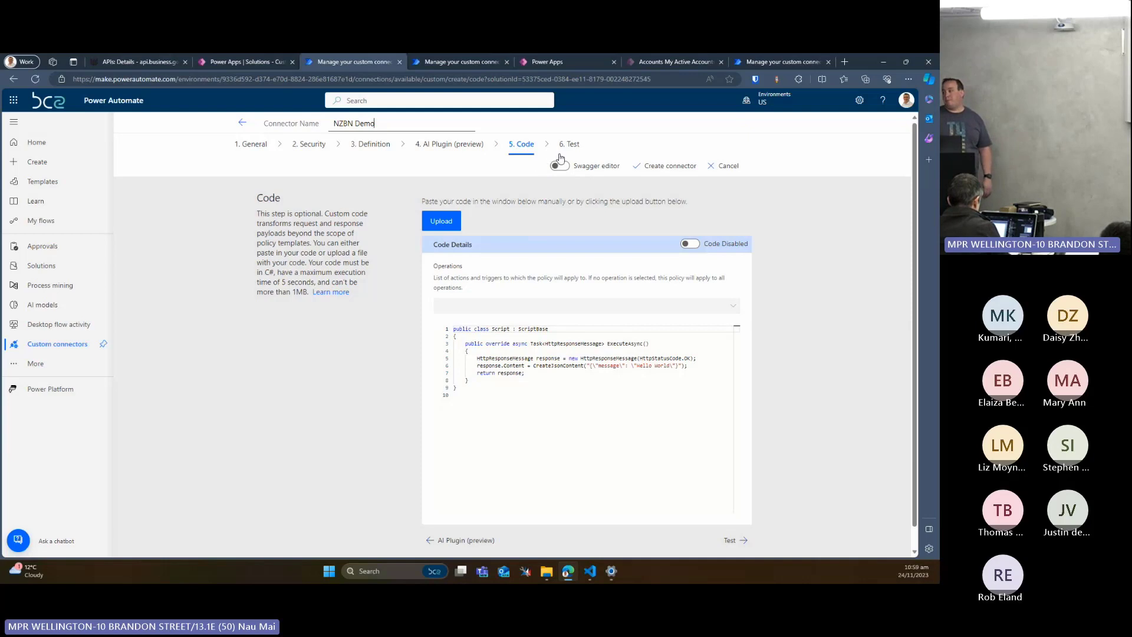
click(641, 170)
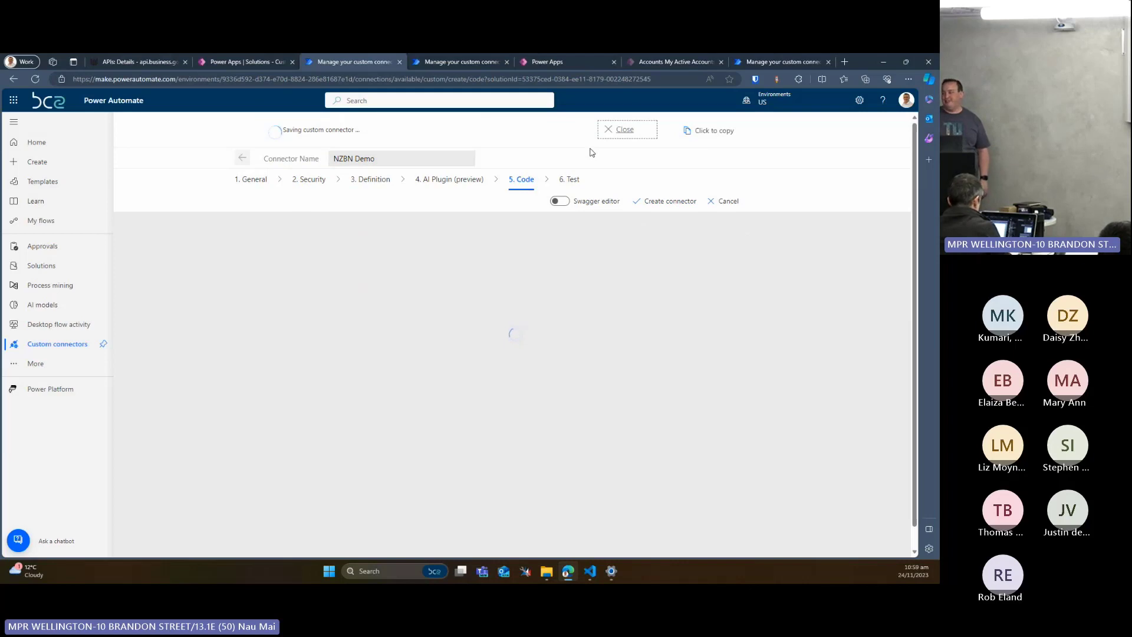
Create a new test connection for the connector using the NZBN Sandbox API key copied from the password vault, and refresh the connections list
click(577, 178)
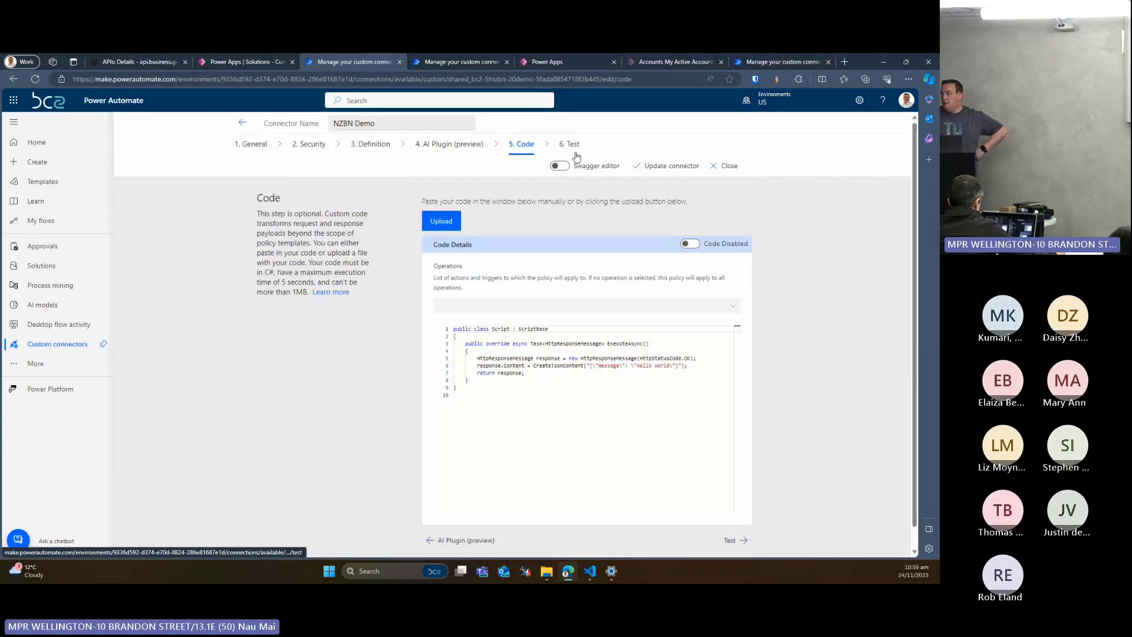
click(572, 145)
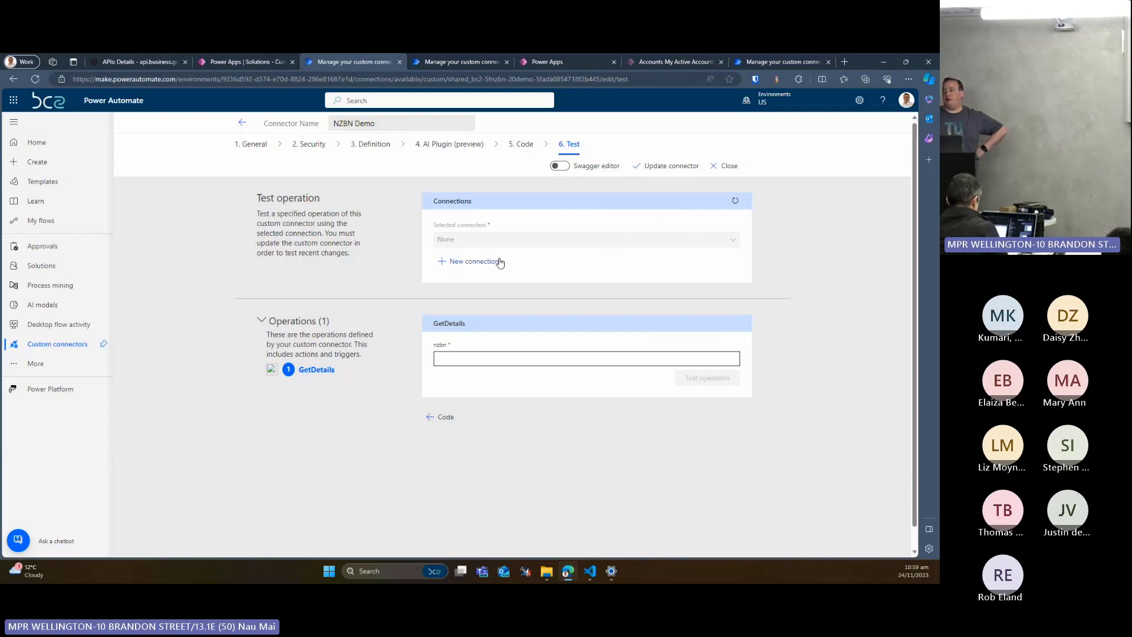
click(462, 267)
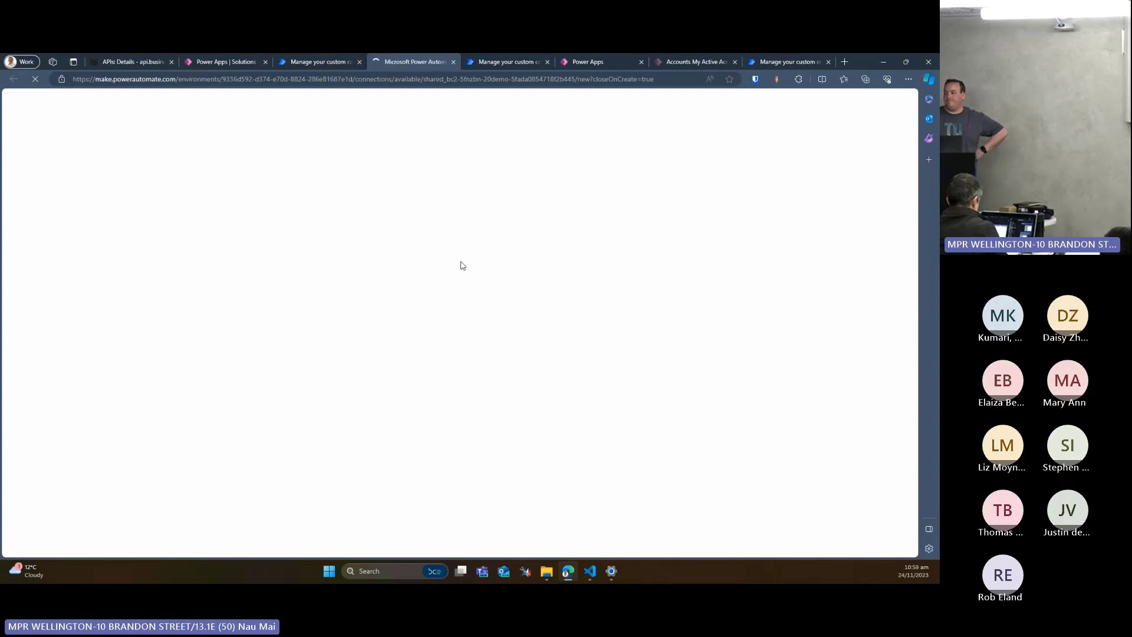
click(755, 79)
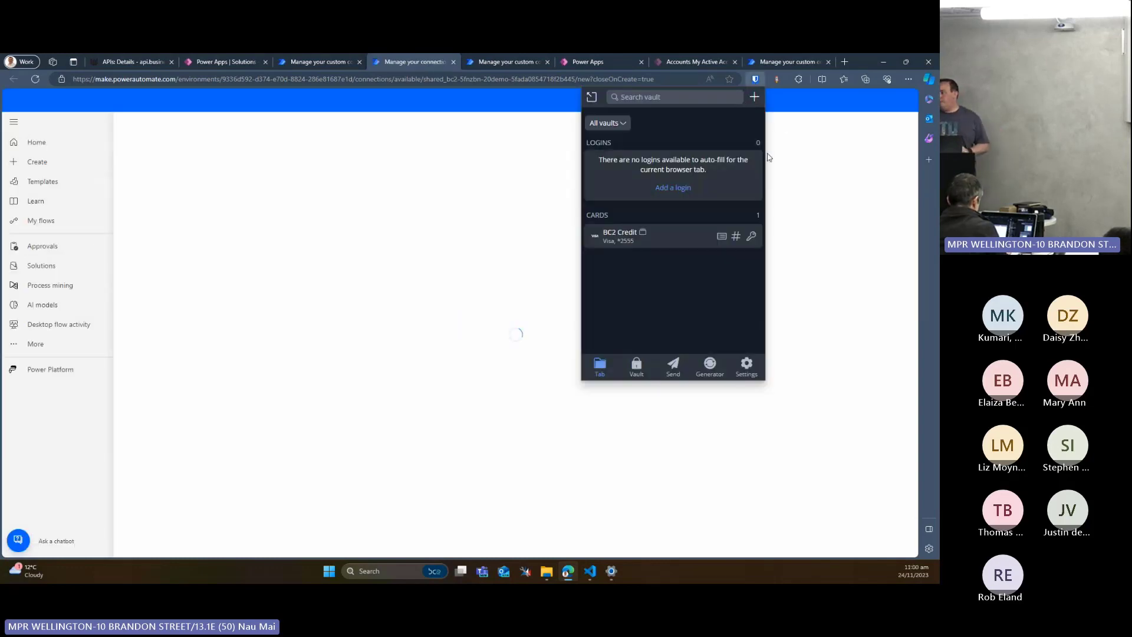
text(nzbn)
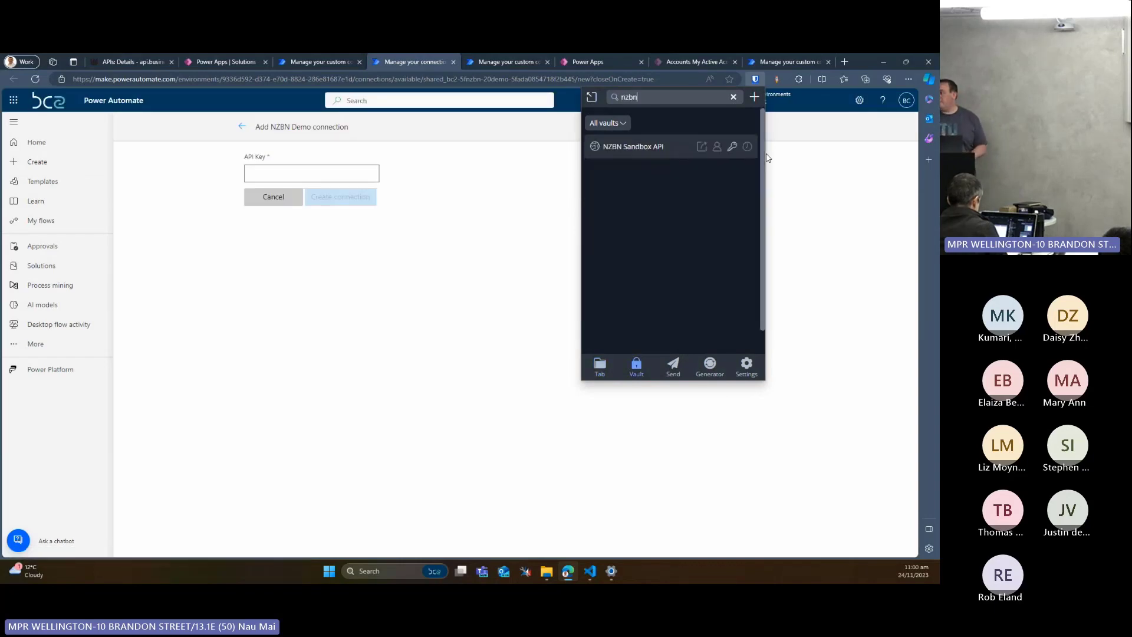
click(732, 147)
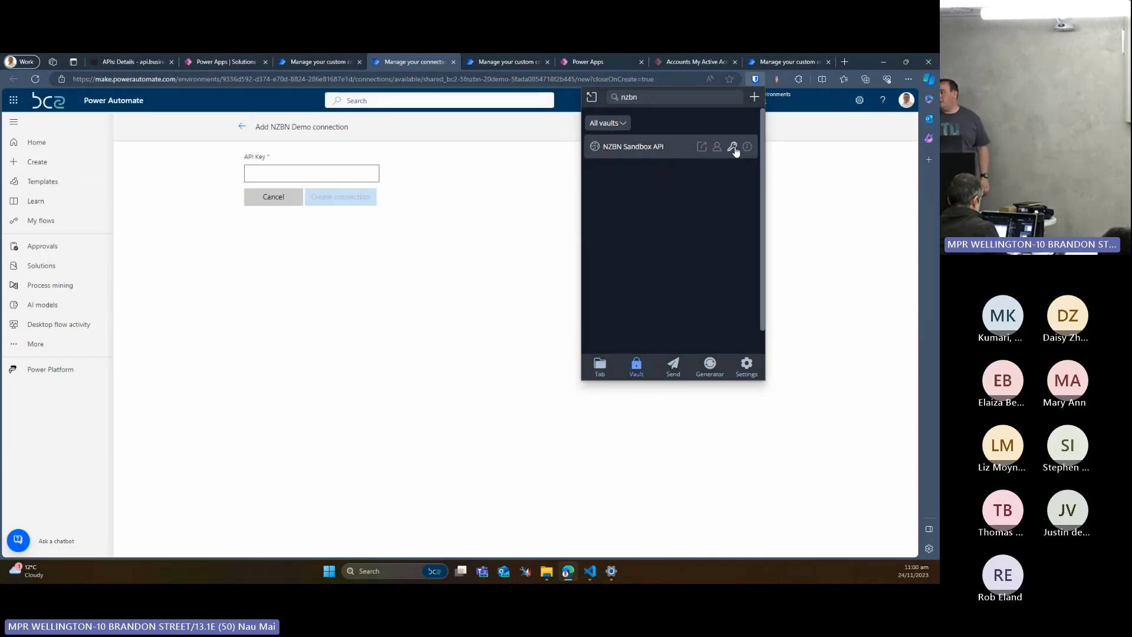
click(356, 172)
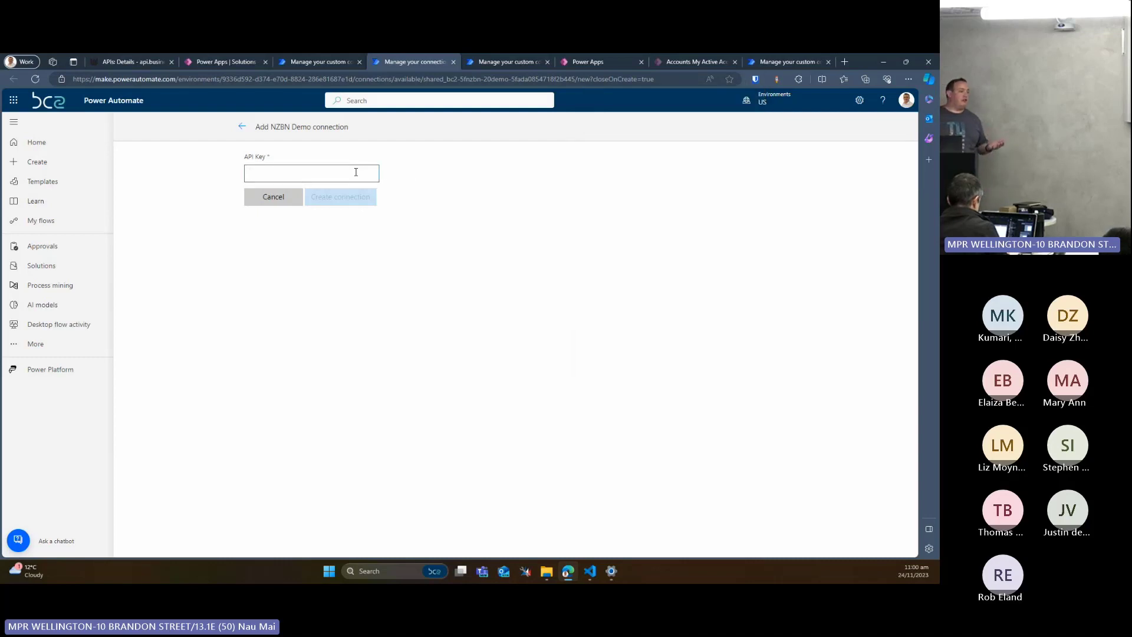
key(ctrl+v)
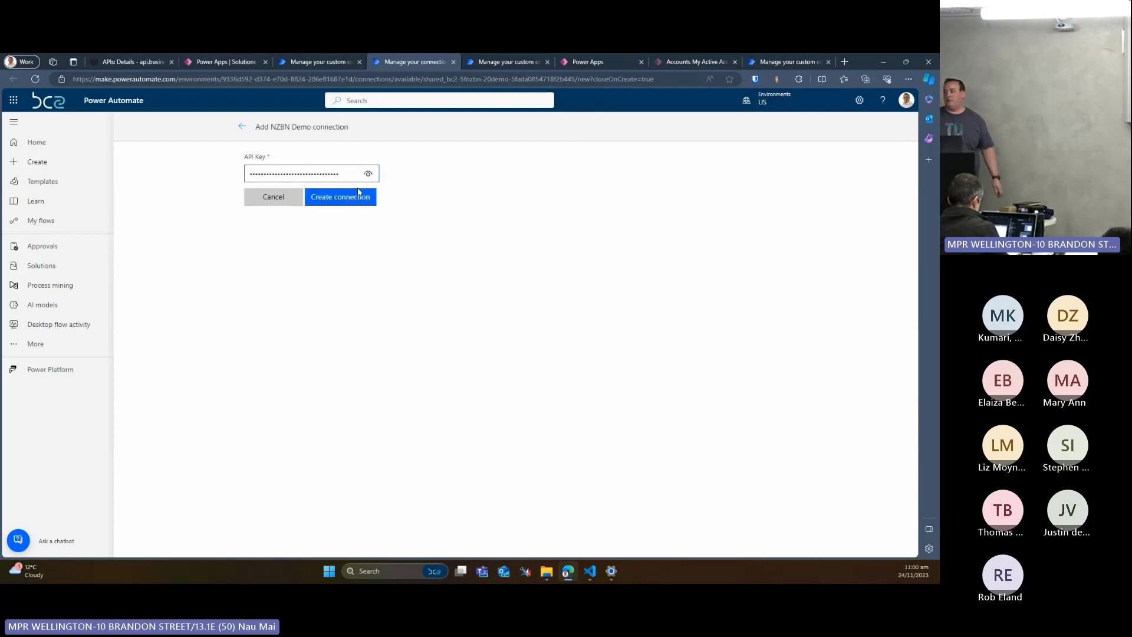
click(358, 200)
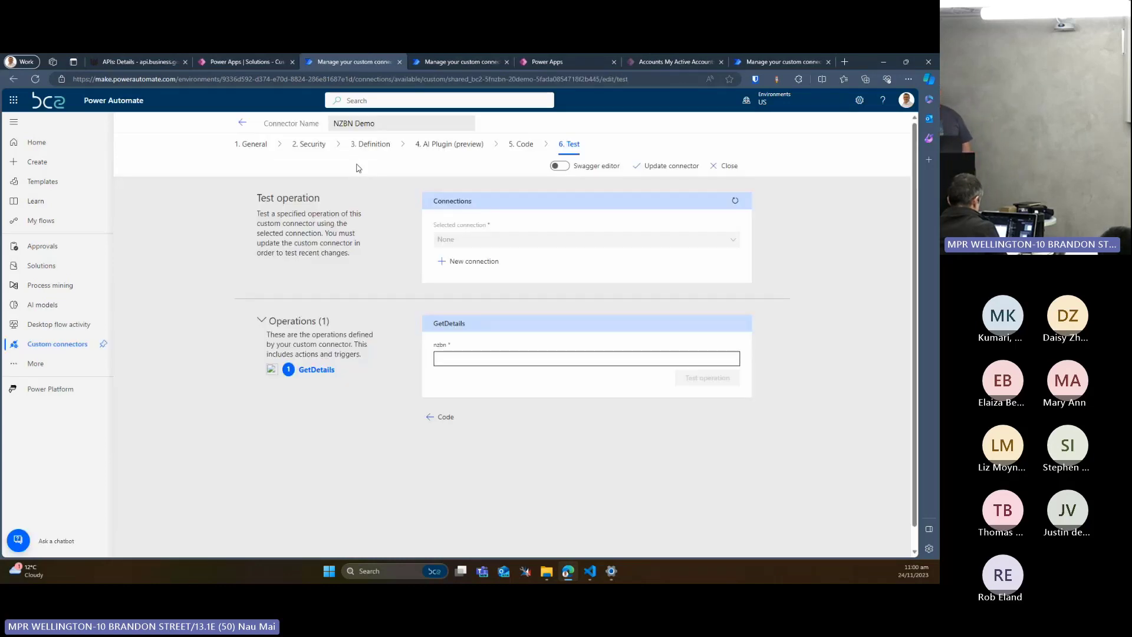
click(733, 200)
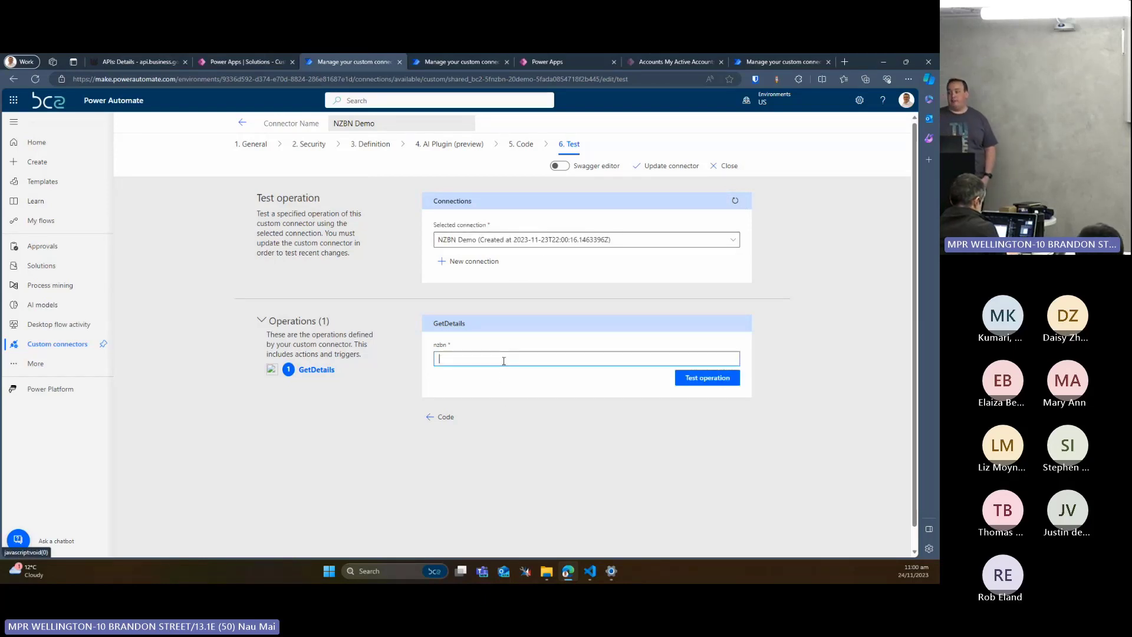
click(485, 358)
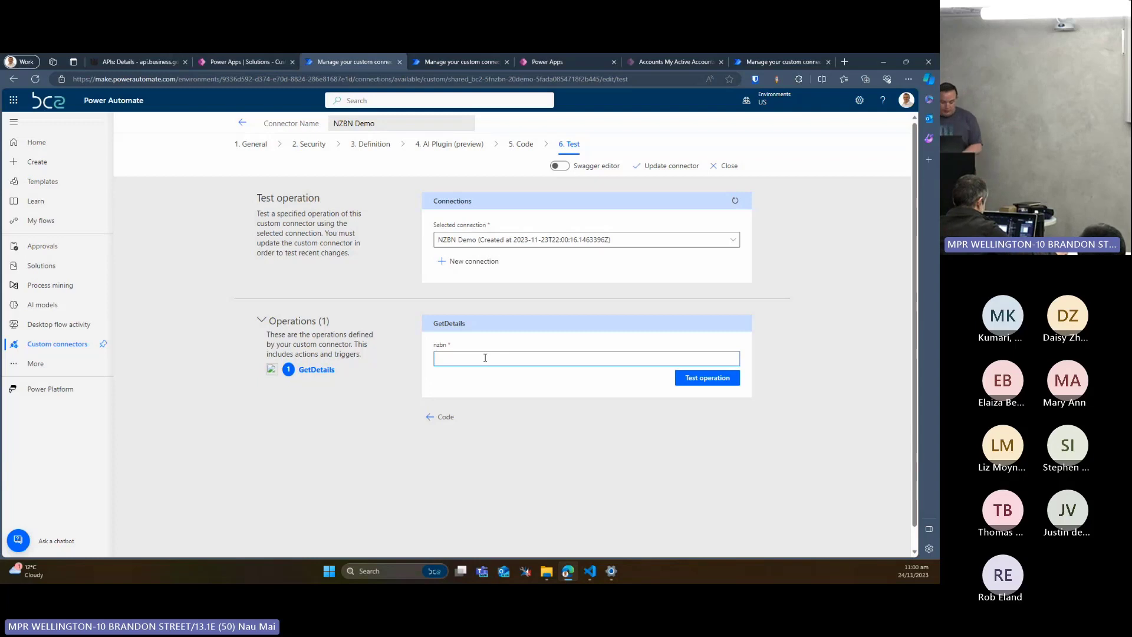
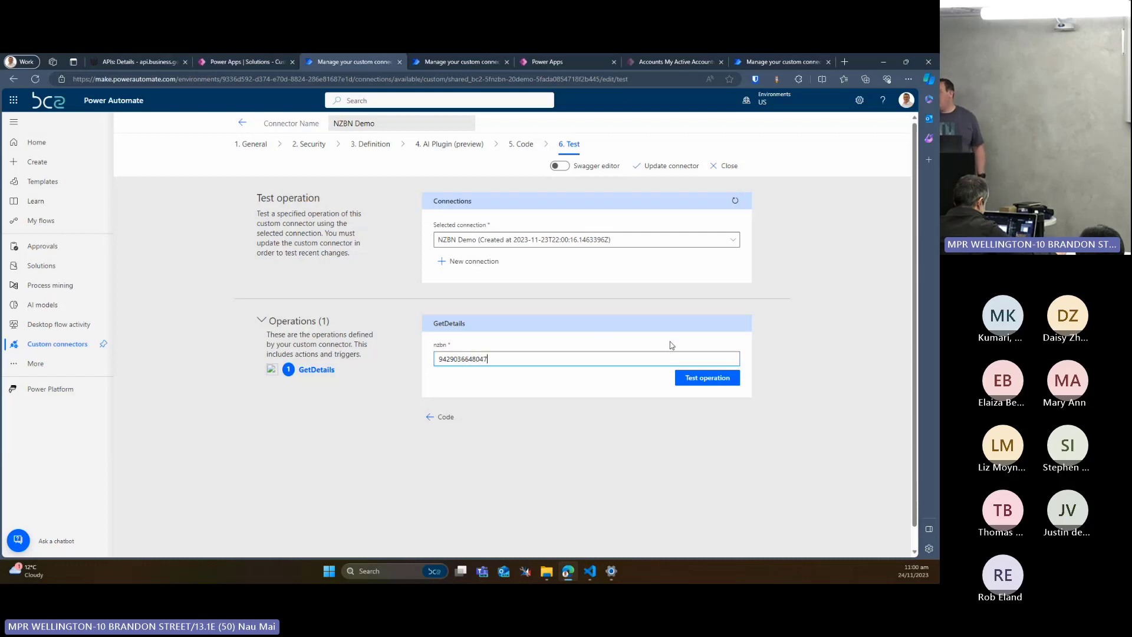
click(678, 377)
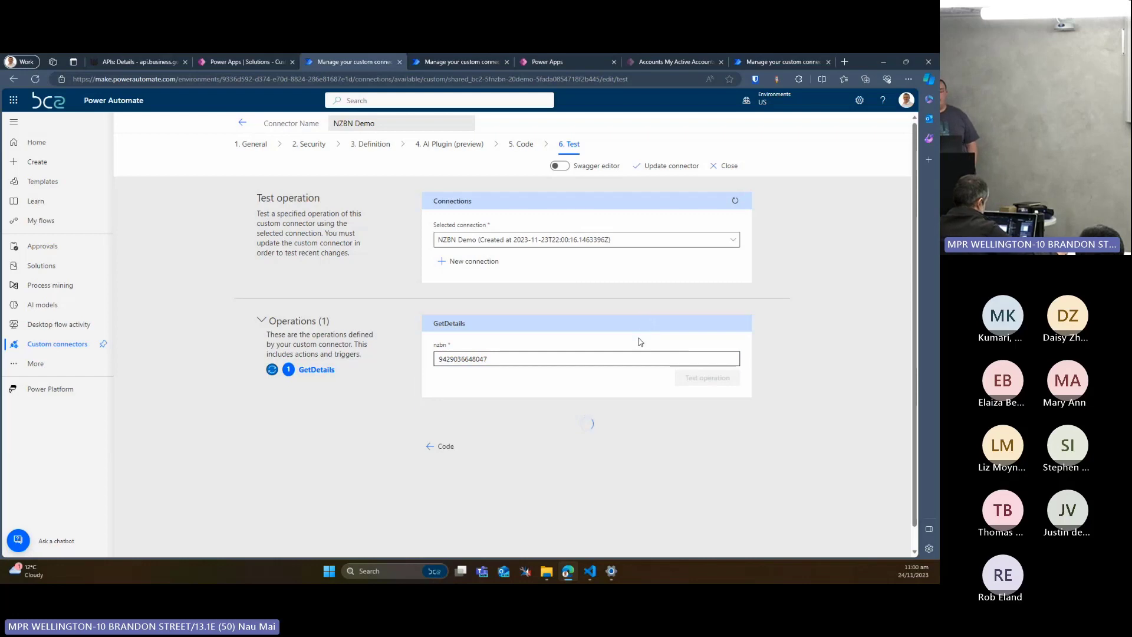
scroll(640, 342, down, 2)
scroll(262, 329, down, 2)
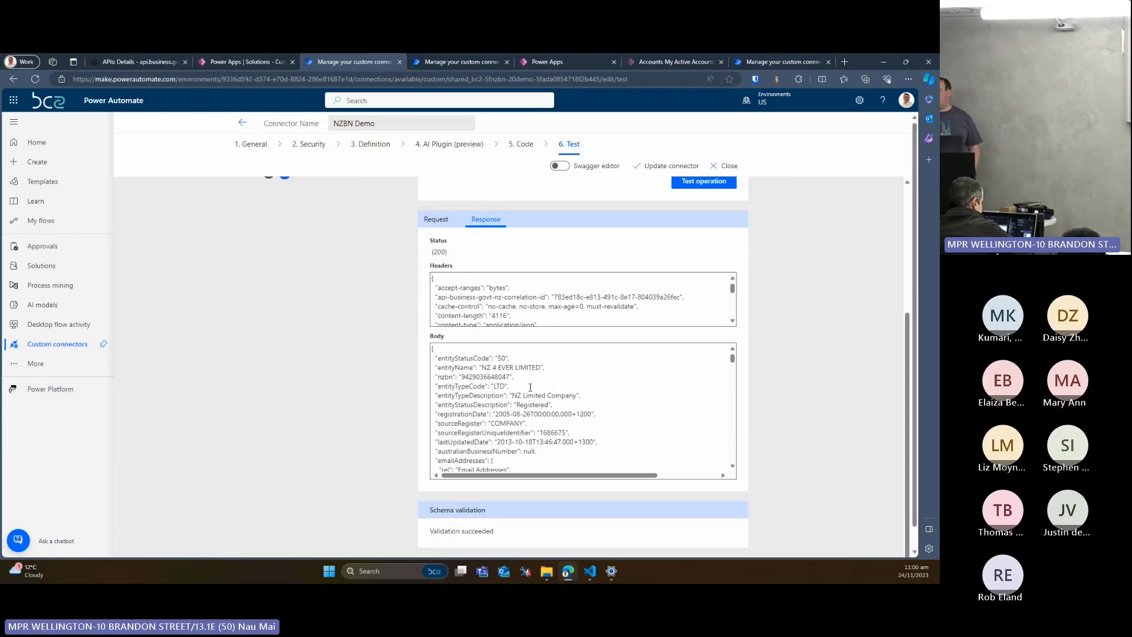
scroll(524, 389, down, 1)
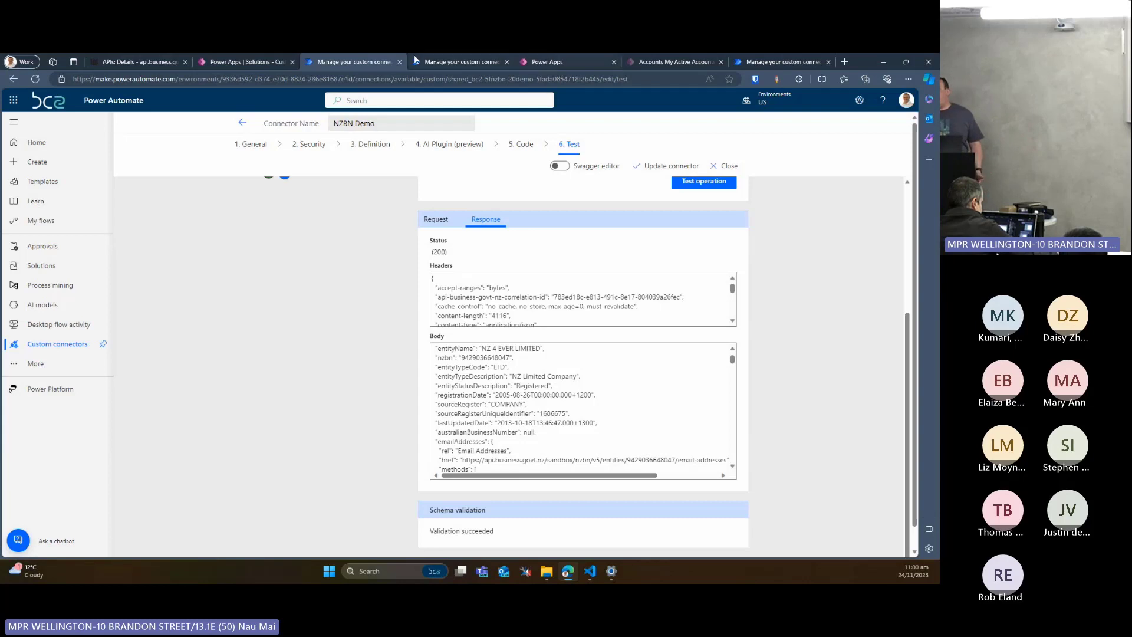
Look in on the NZBN Embed app and the solution, and switch to the My Active Accounts list in Custom Connectors Demo
click(559, 63)
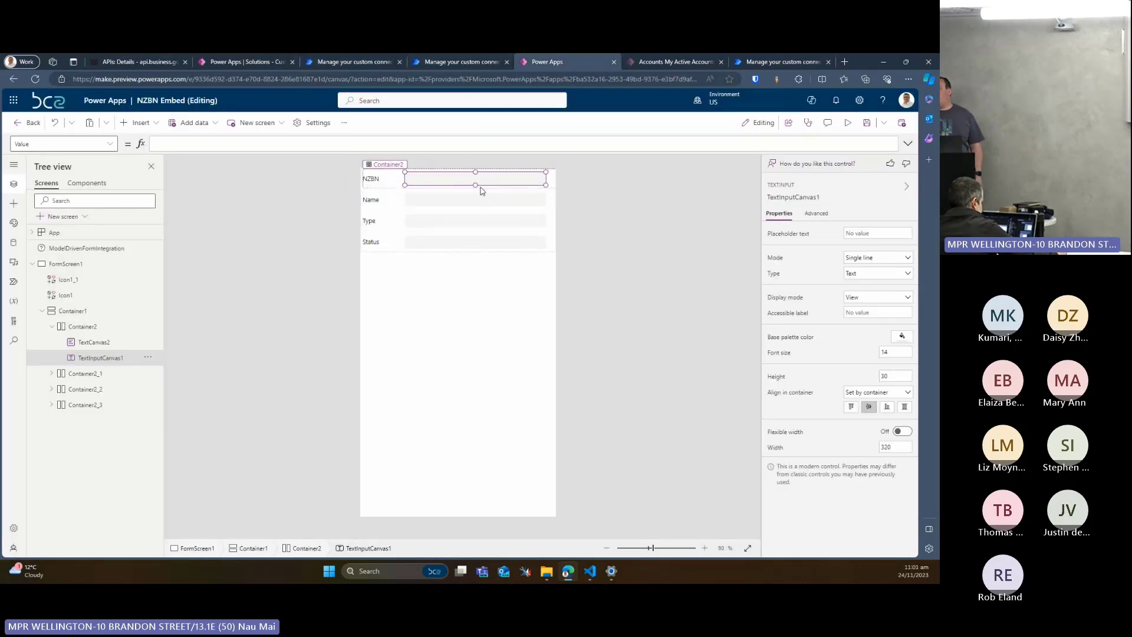
click(264, 60)
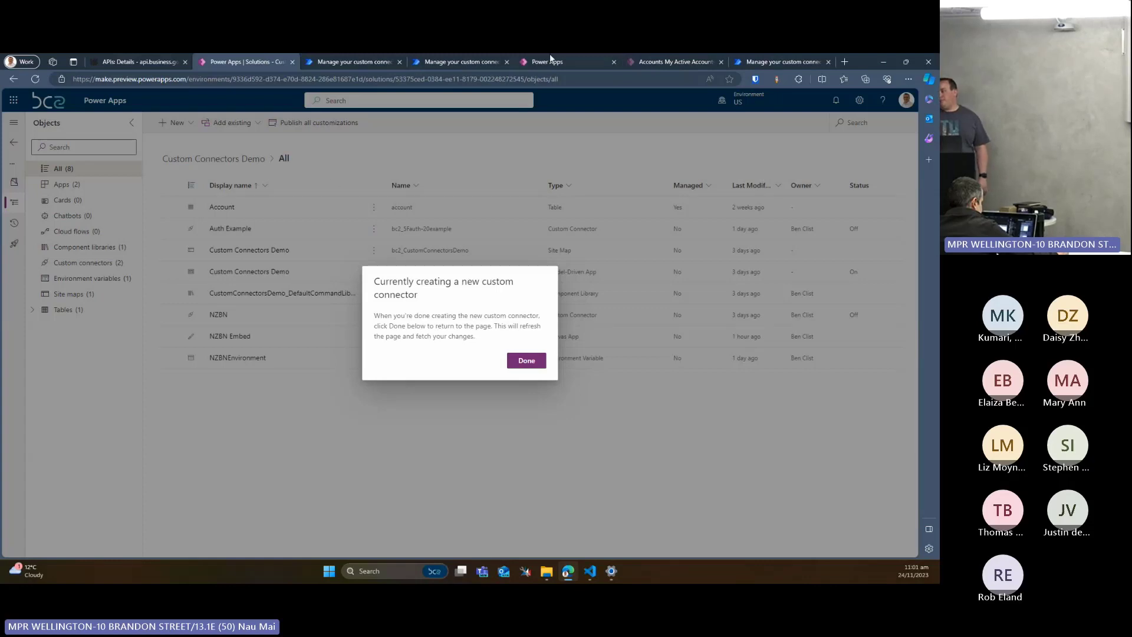
click(665, 58)
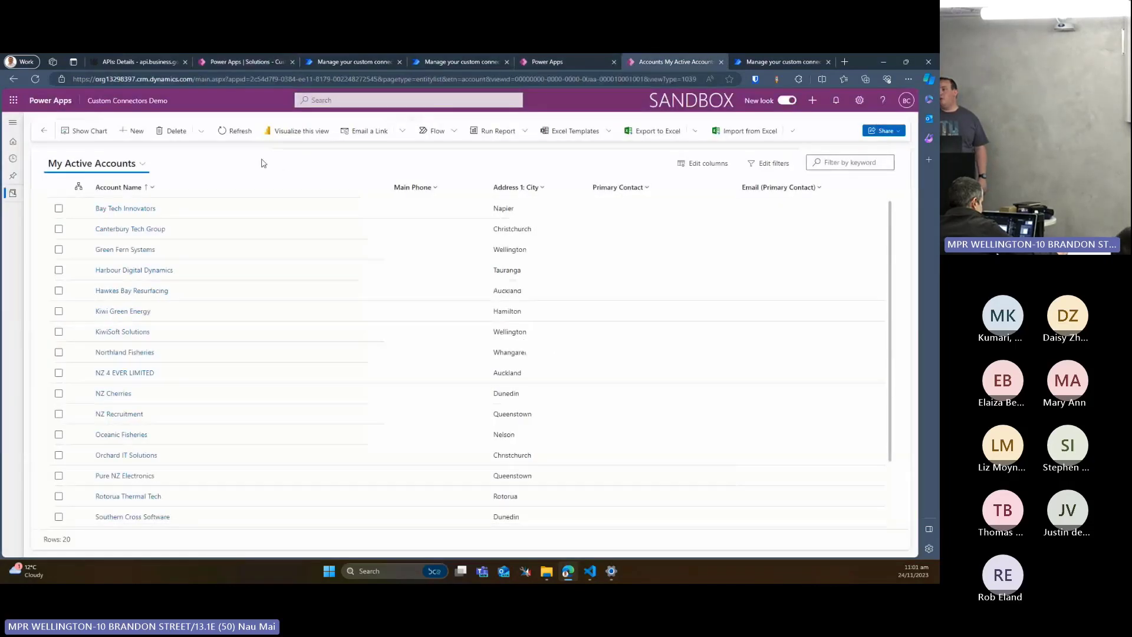
In the NZBN Embed app, start the NZBN text input's Value formula with If(IsBlank
click(552, 59)
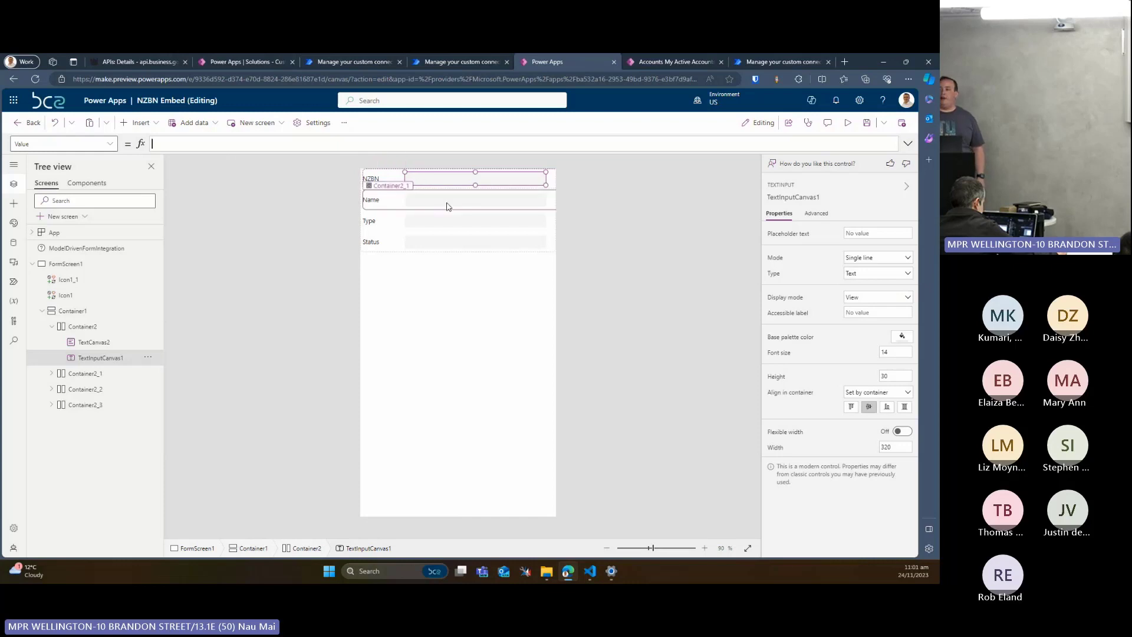
click(193, 149)
text(IsError)
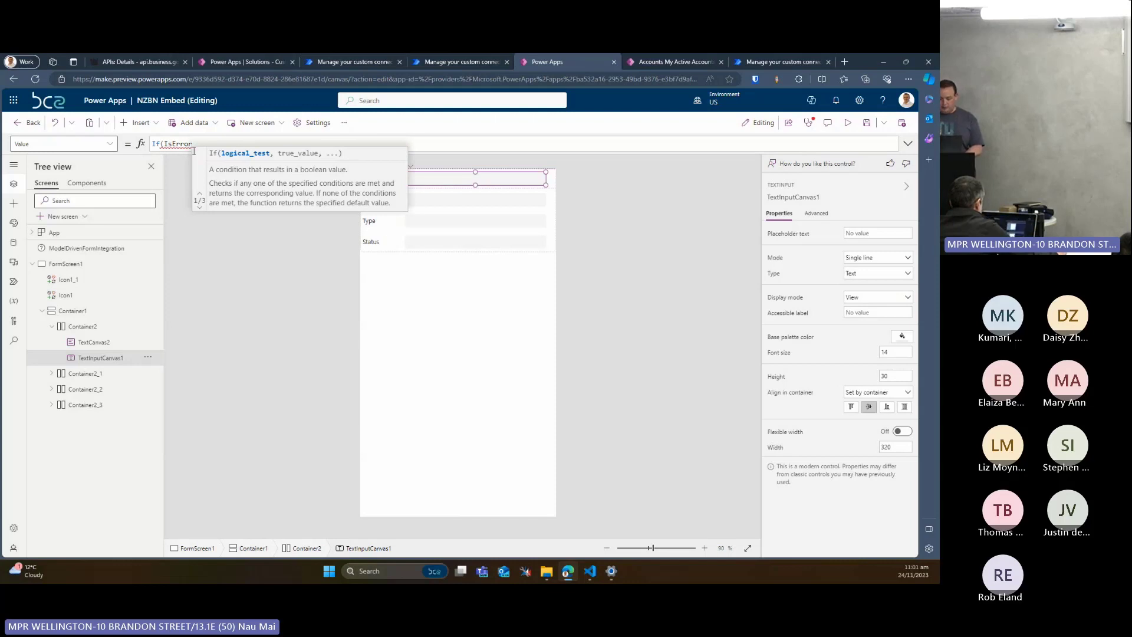
key(BackSpace)
key(BackSpace)
key(BackSpace)
key(BackSpace)
key(BackSpace)
text(Empty)
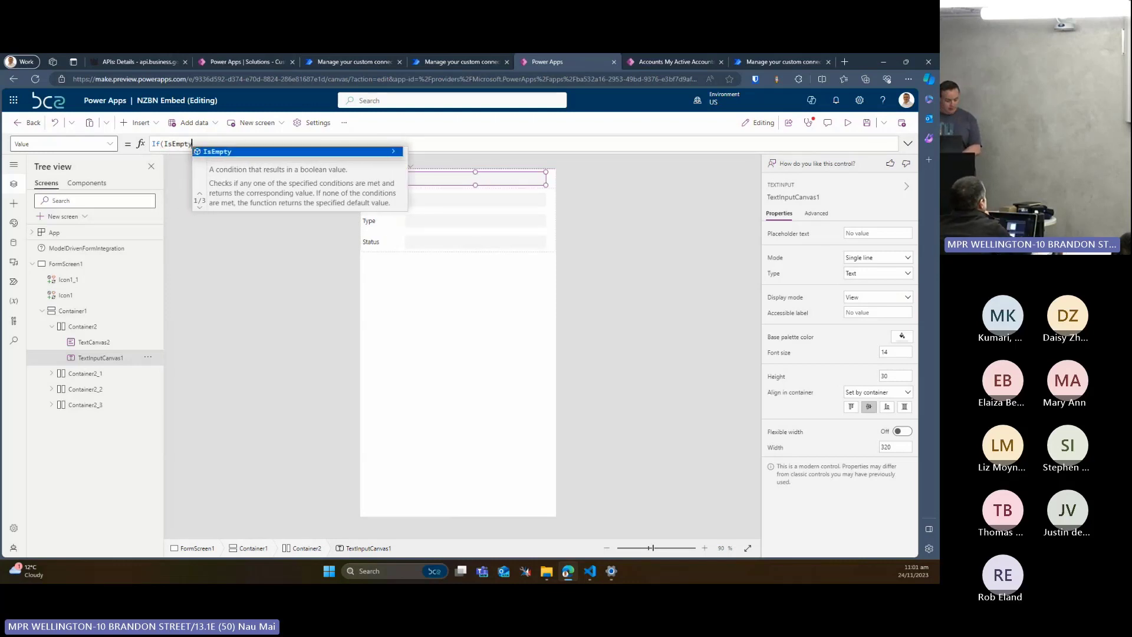
key(BackSpace)
key(BackSpace)
key(BackSpace)
key(BackSpace)
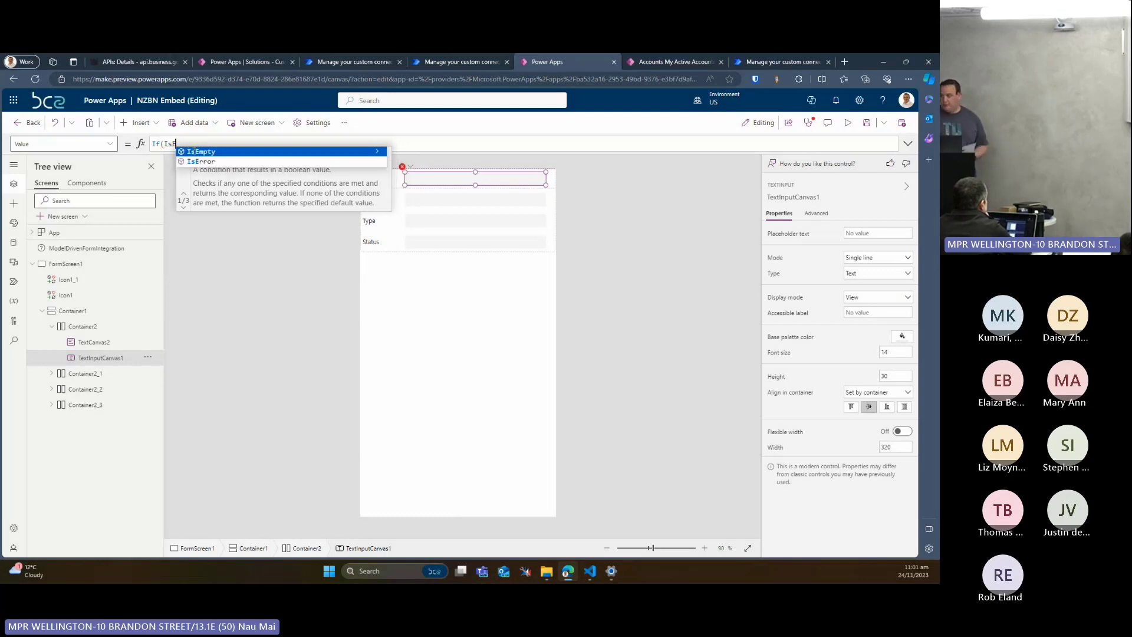
key(BackSpace)
text(Bl)
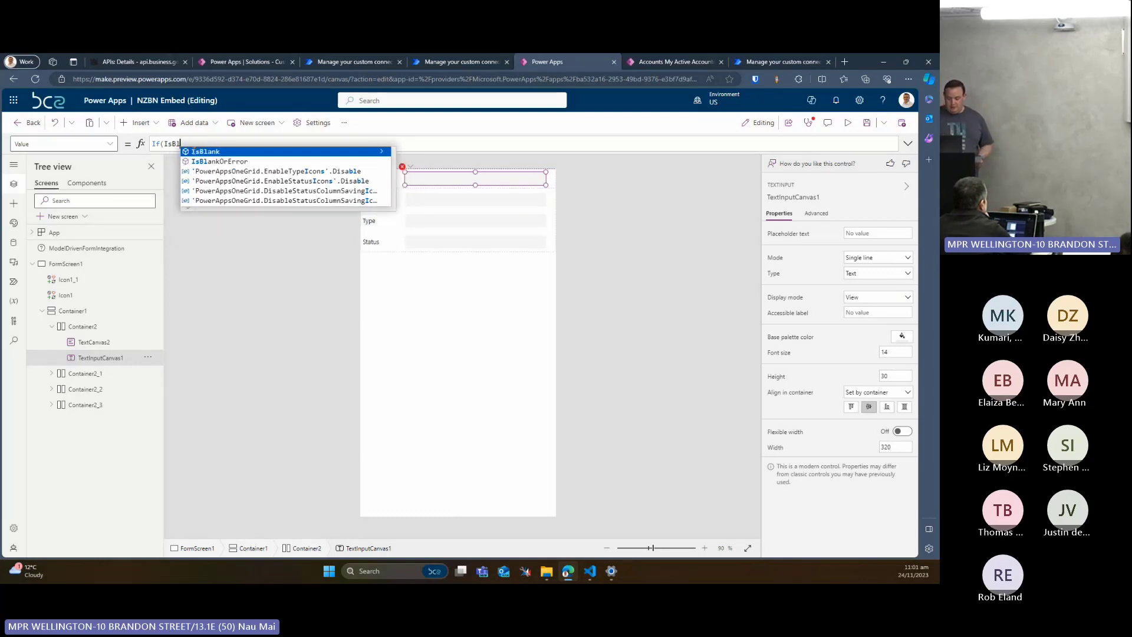
text(ank)
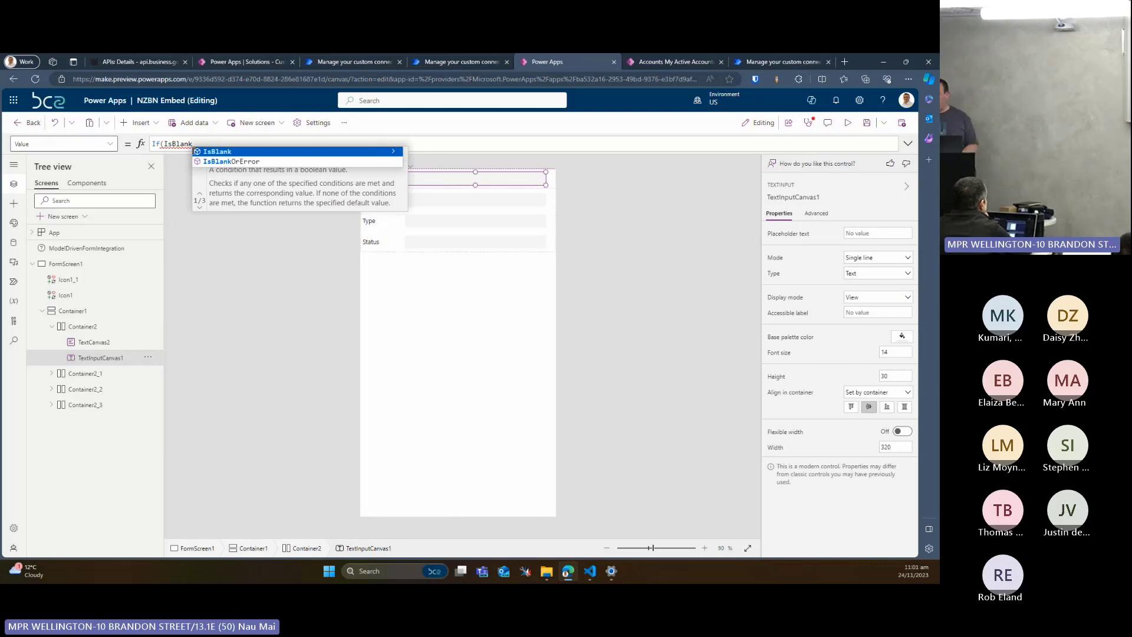
text((Model)
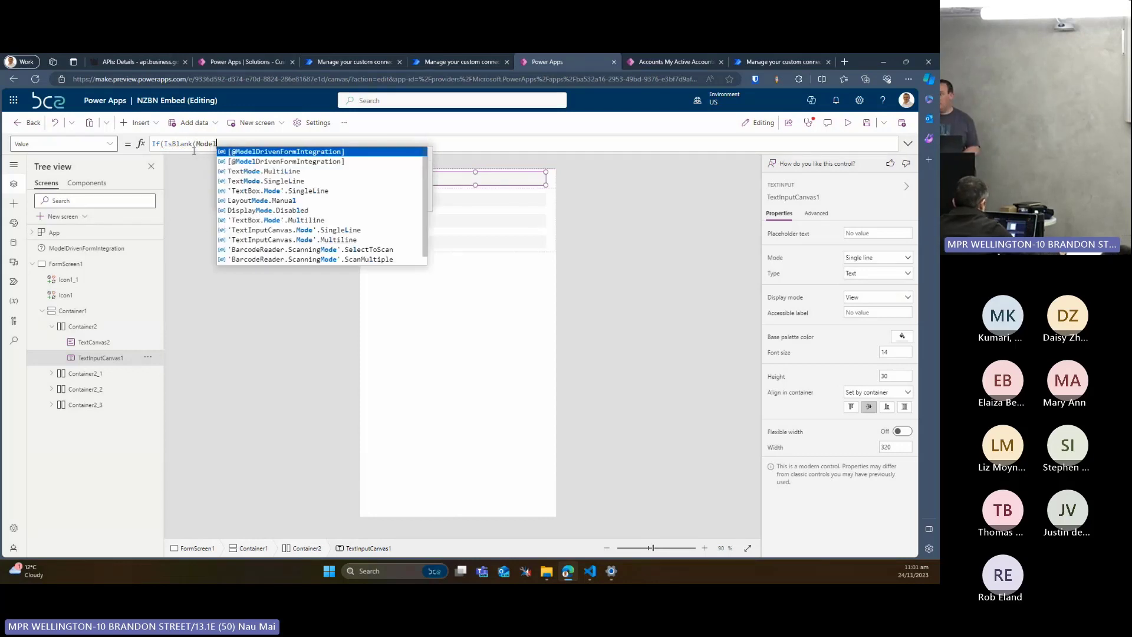
key(Tab)
text(,)
key(Return)
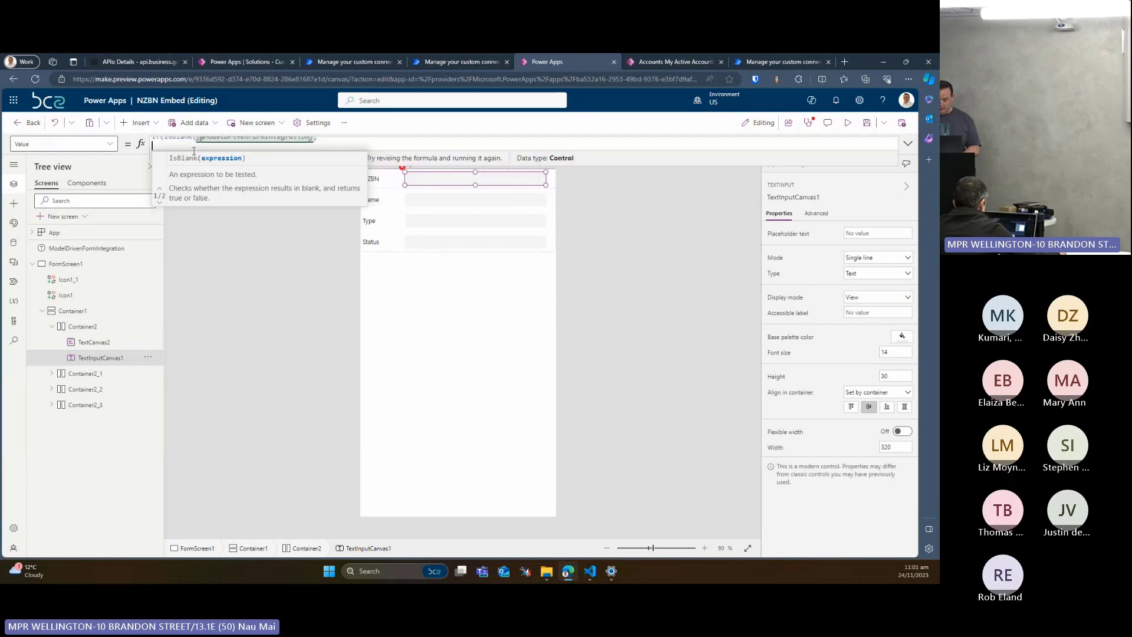
key(Tab)
text("")
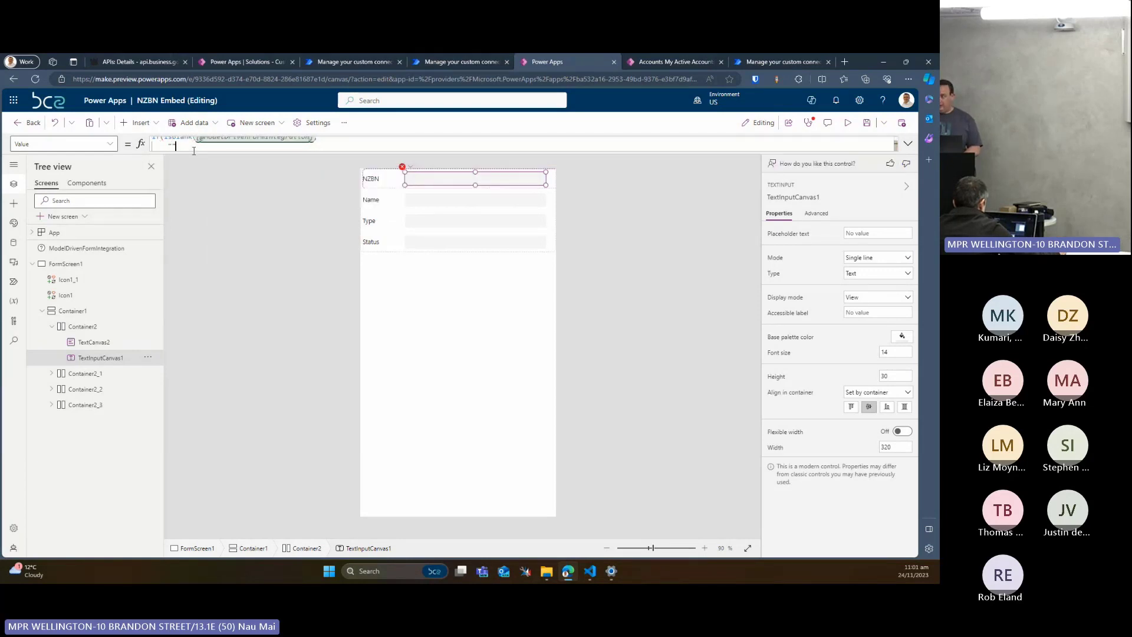
text(,)
key(Return)
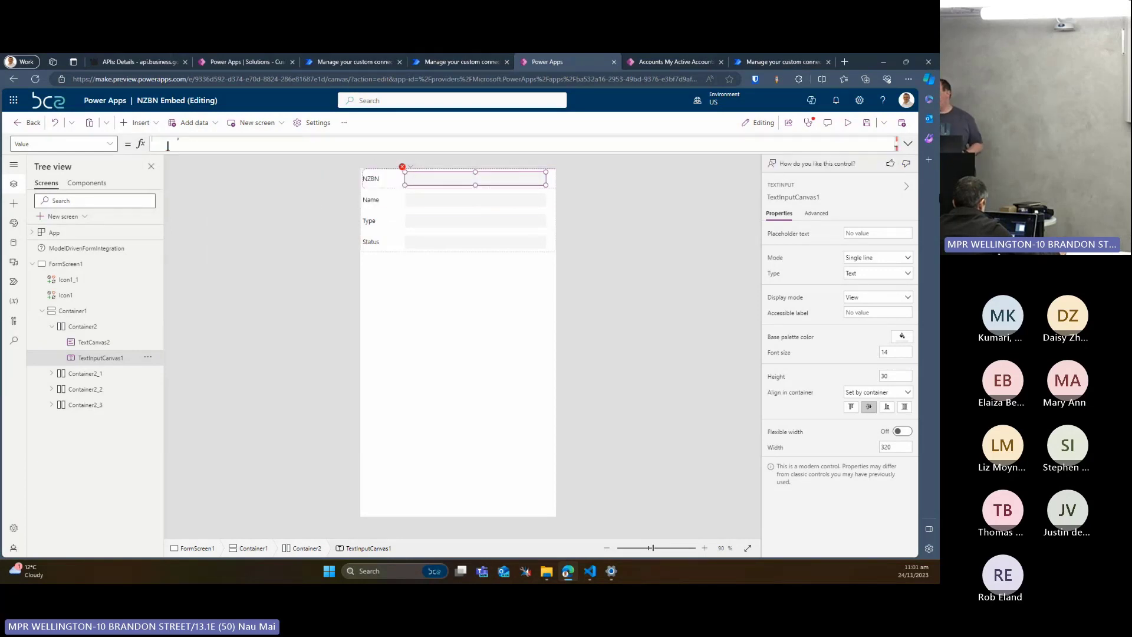
click(908, 144)
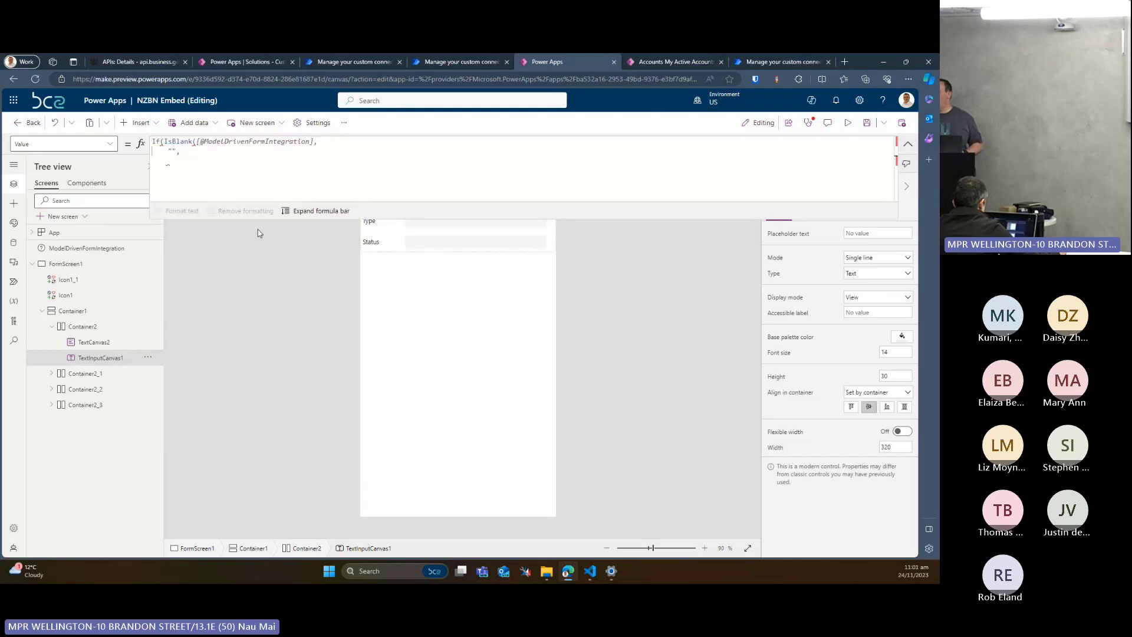
Check which connectors are available as data sources for the app, and reload the app editor, discarding unsaved changes
click(15, 244)
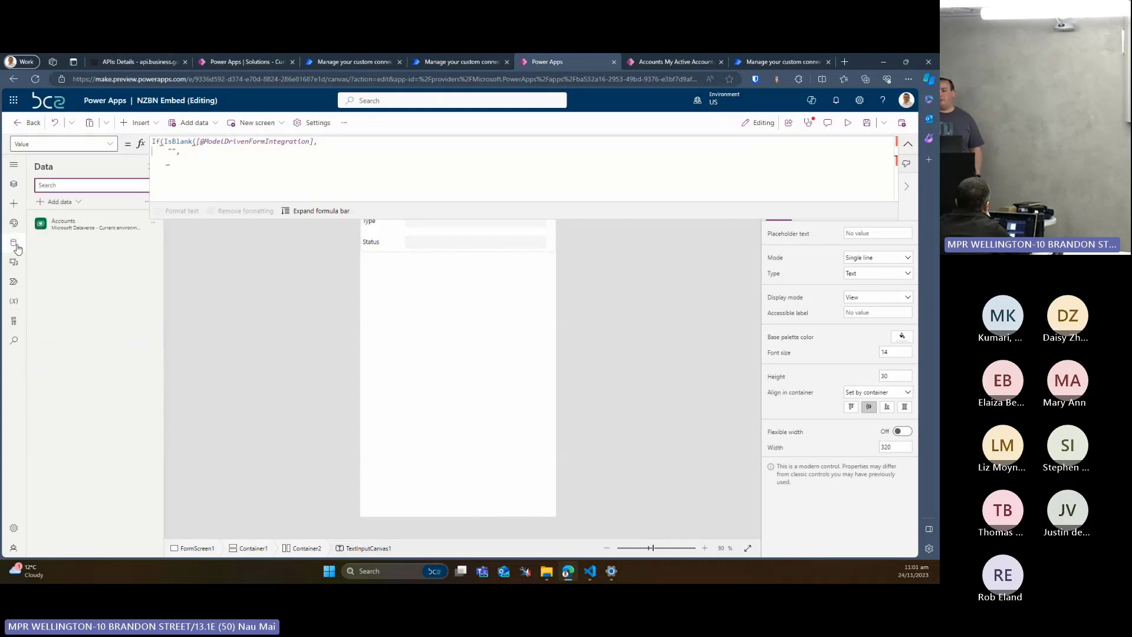
click(77, 207)
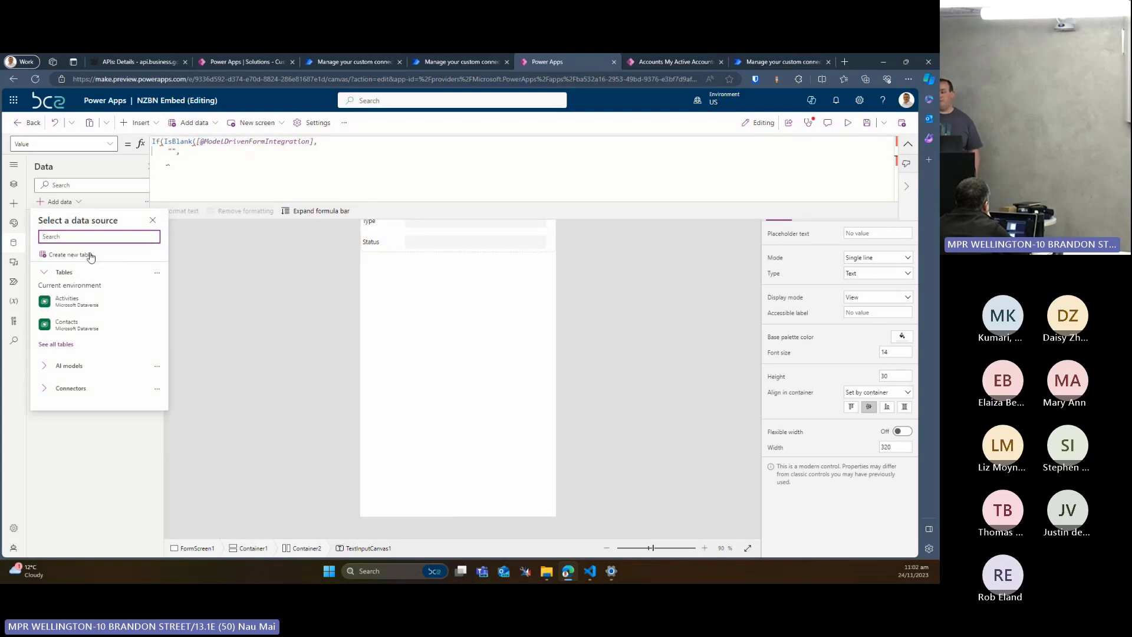
click(61, 390)
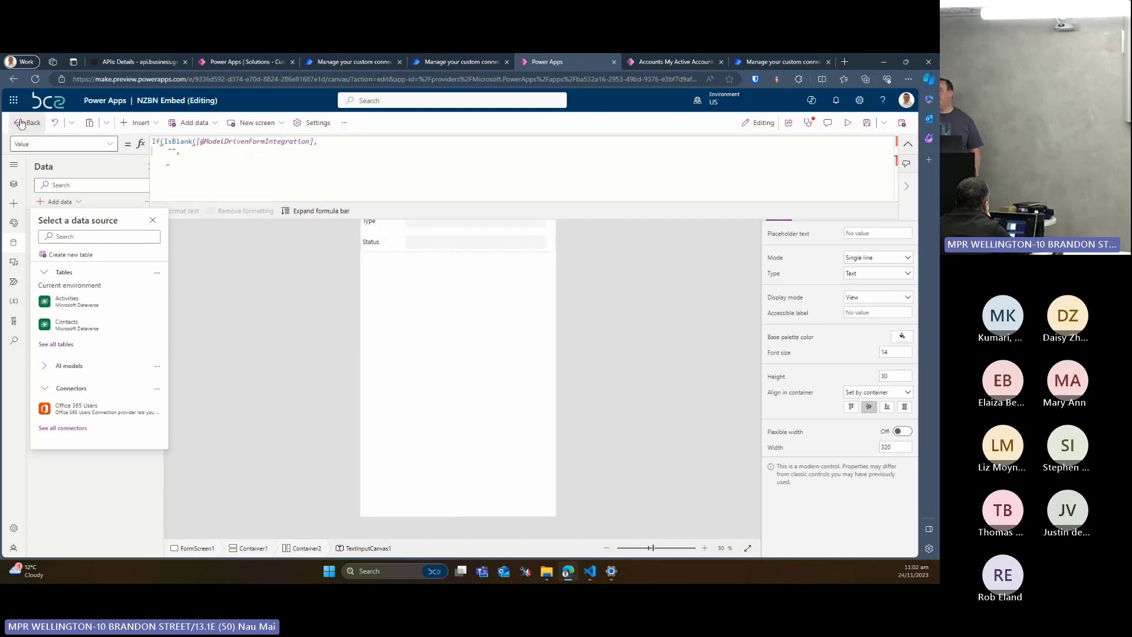
click(41, 78)
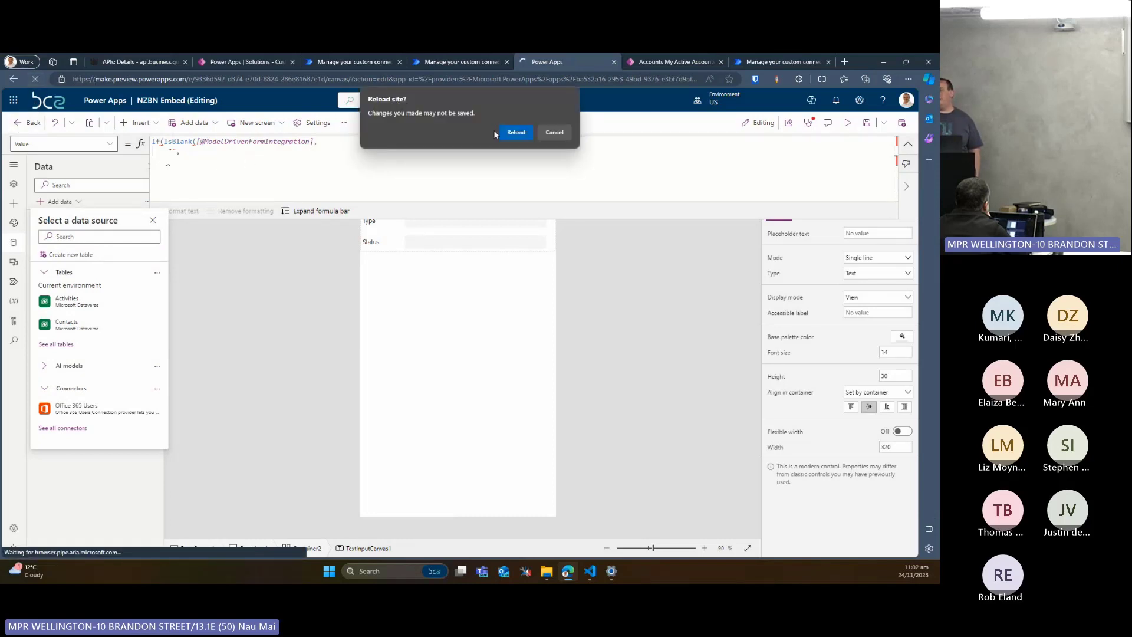
click(515, 130)
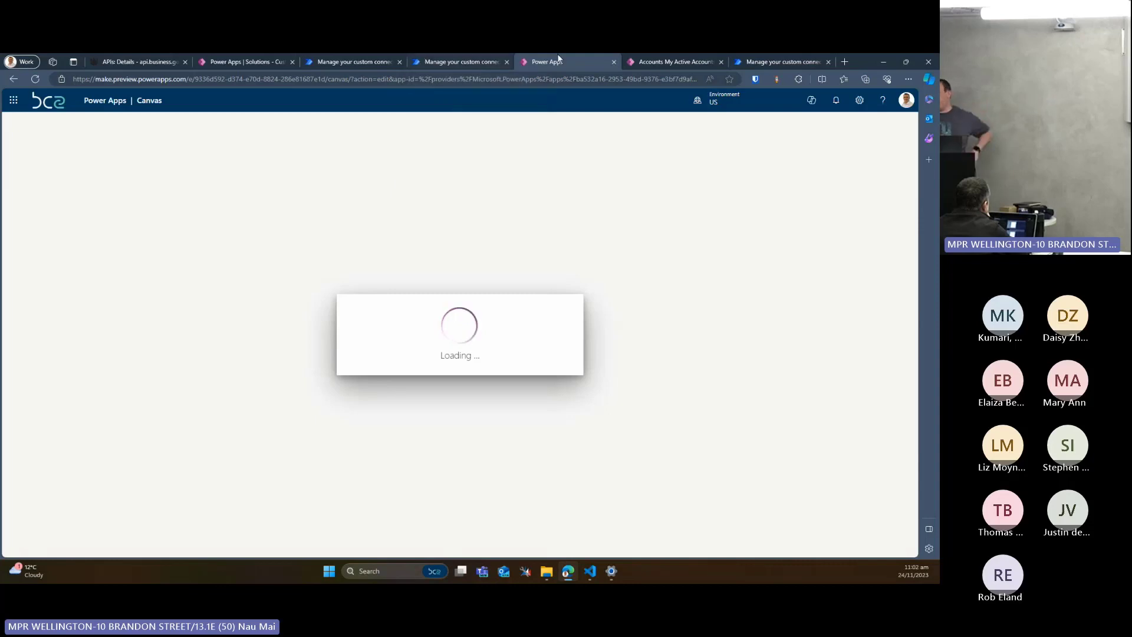
Open the Wellington Suites Limited account from the My Active Accounts list in Custom Connectors Demo
click(698, 62)
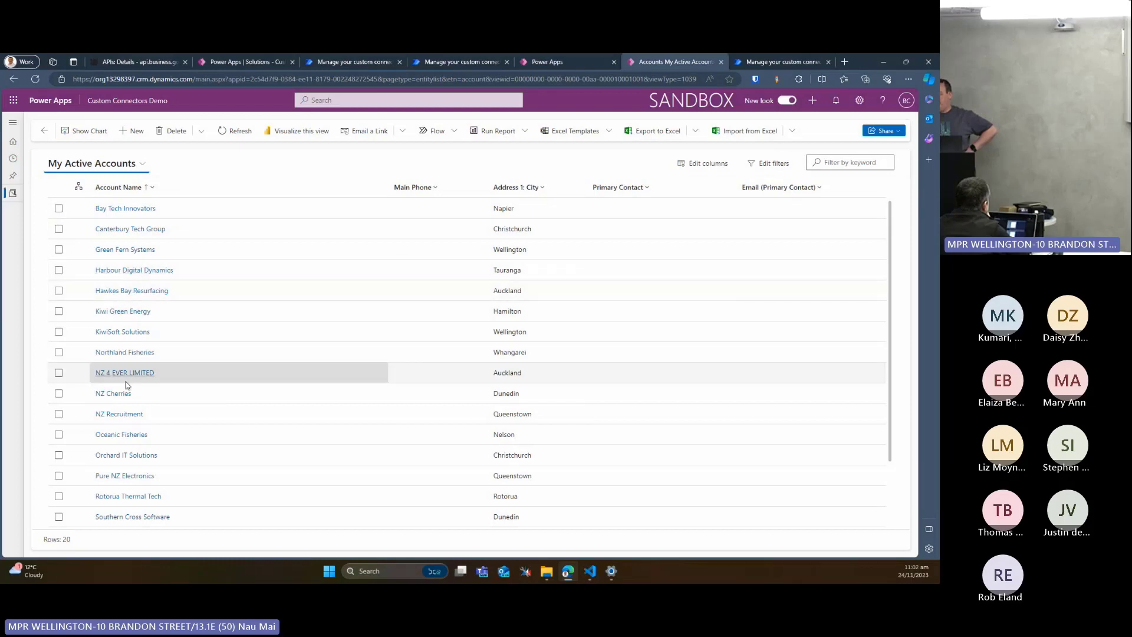
scroll(125, 413, down, 3)
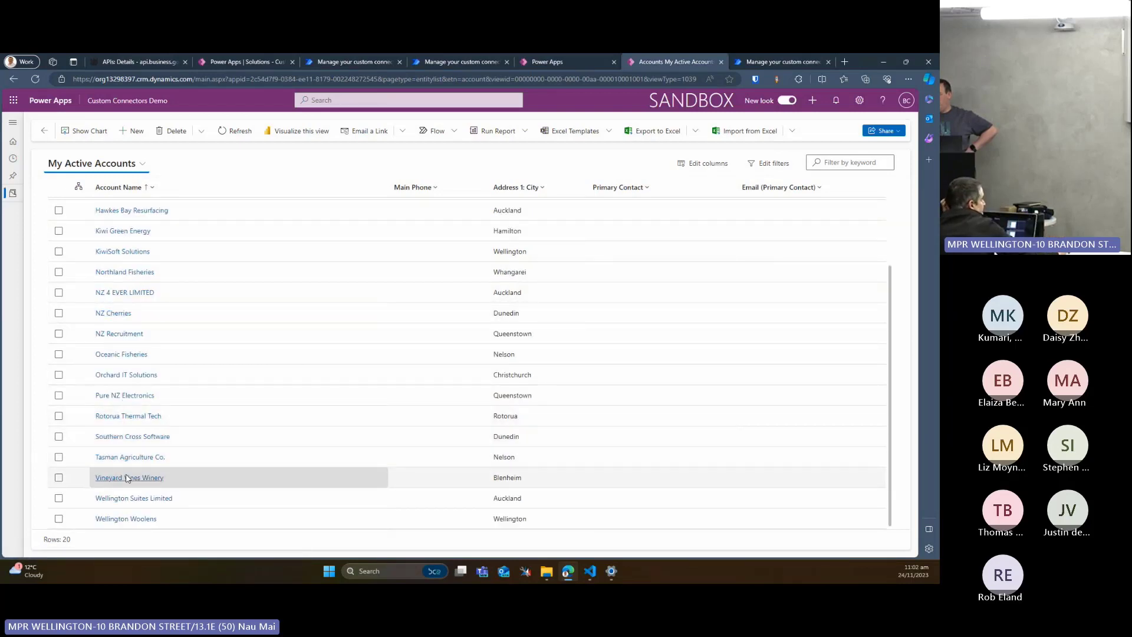
click(124, 498)
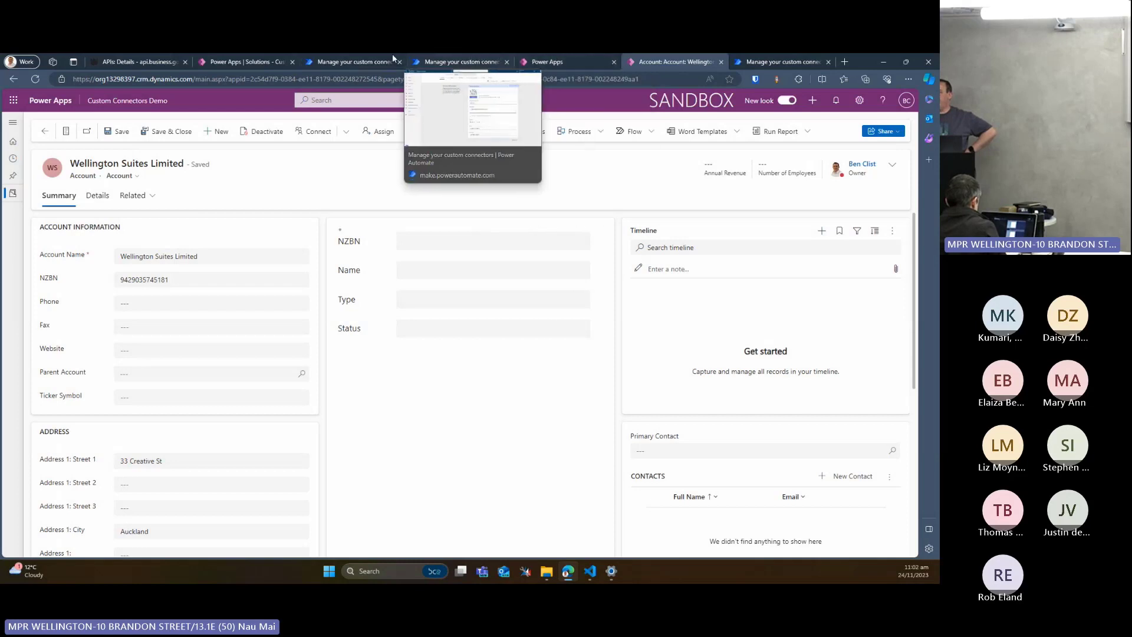
Return to the NZBN Embed app and add the NZBN Demo connector as a data source using its existing connection
click(543, 62)
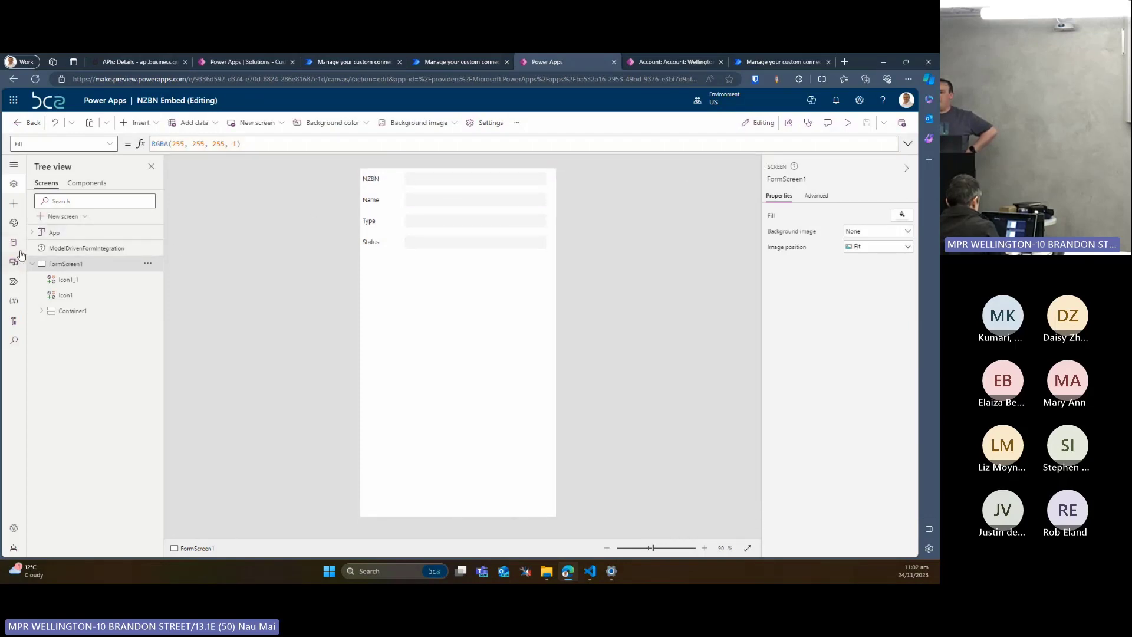
click(14, 242)
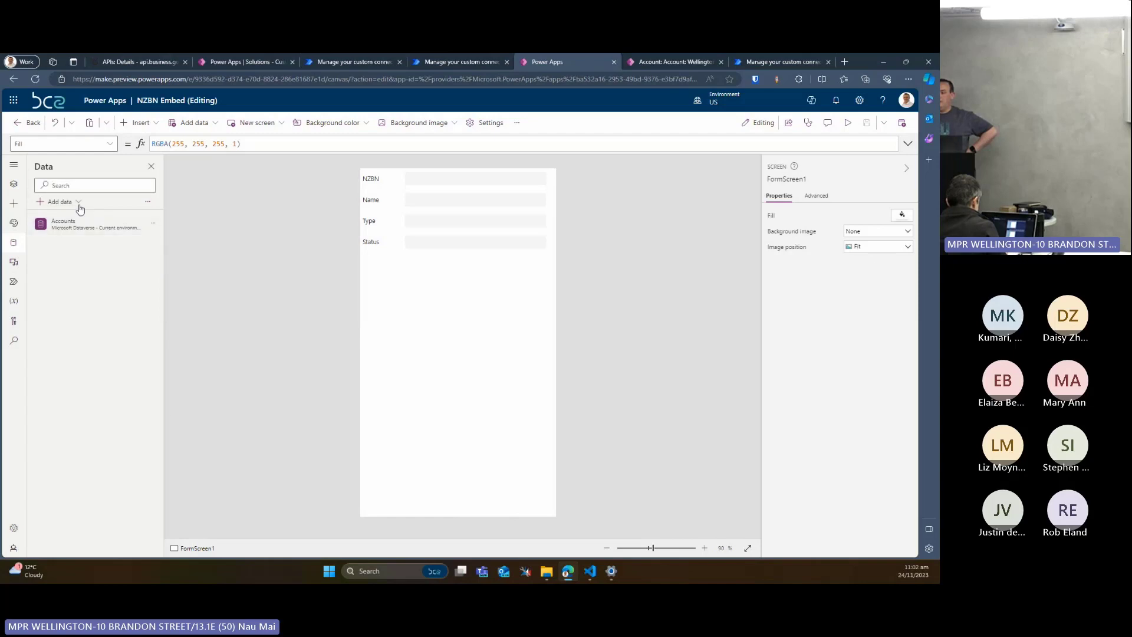
click(80, 208)
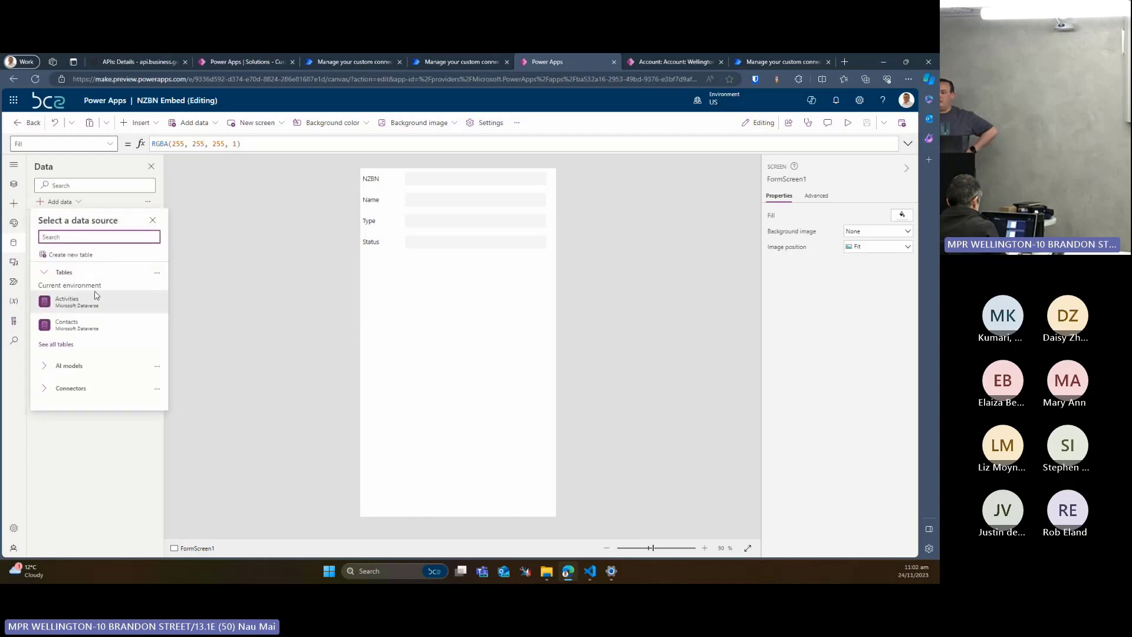
click(77, 397)
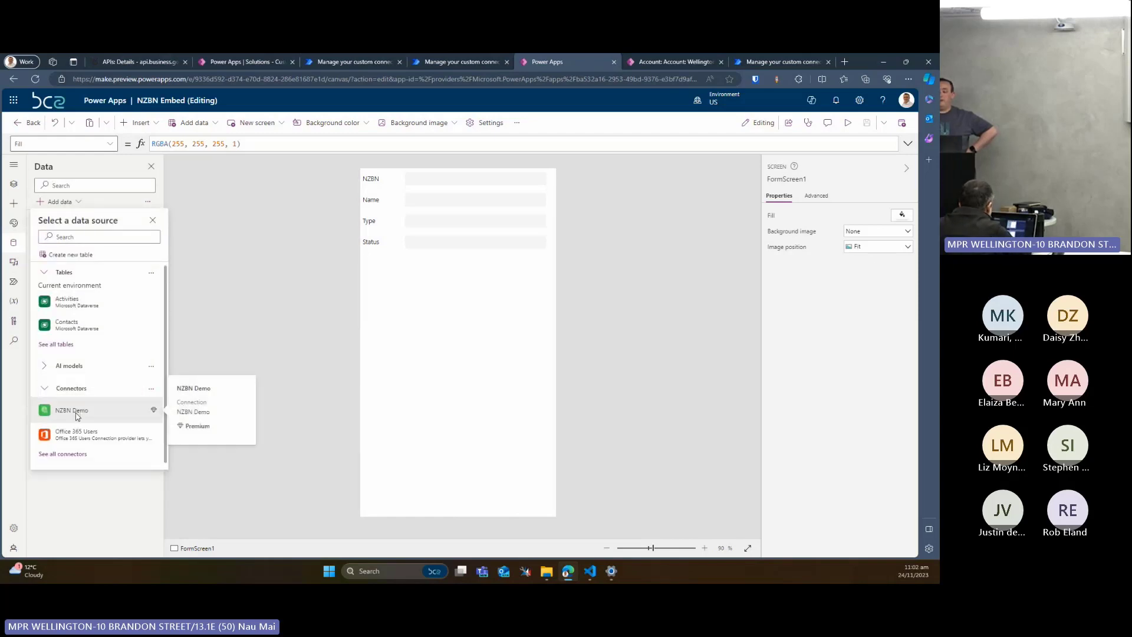
click(76, 411)
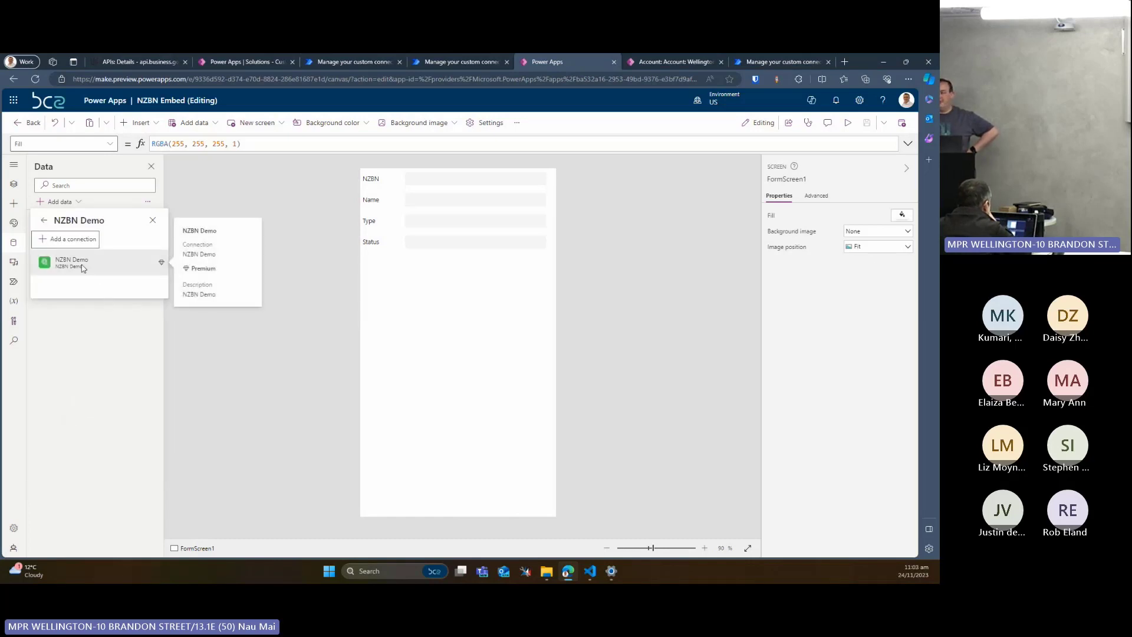
click(51, 269)
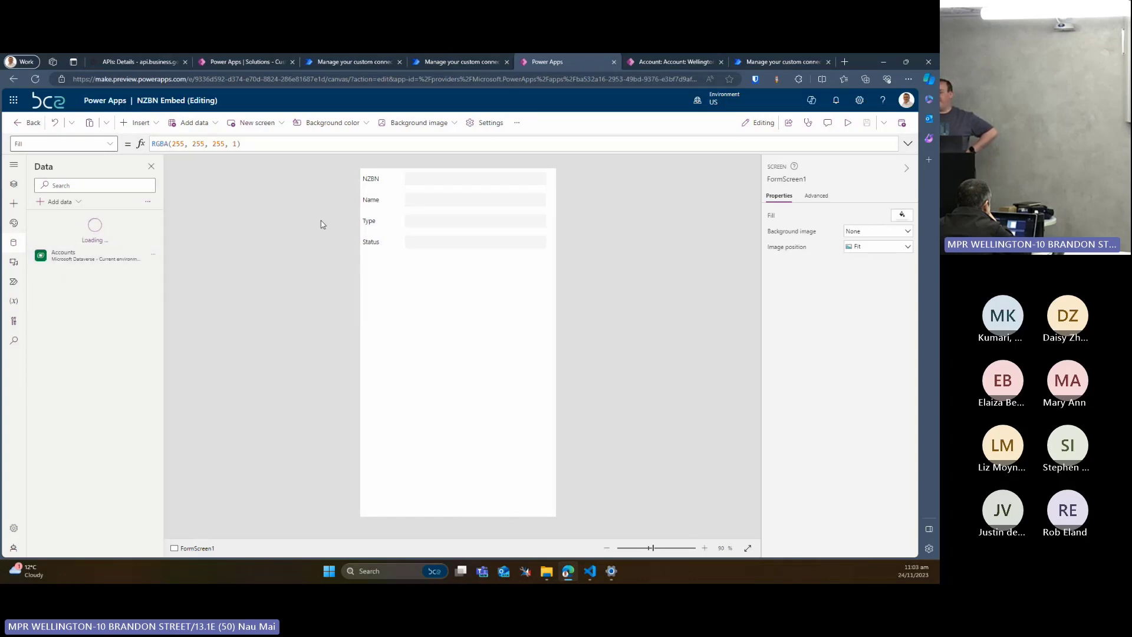
Rename the newly added NZBN Demo data source to NZBN
mouse_move(97, 242)
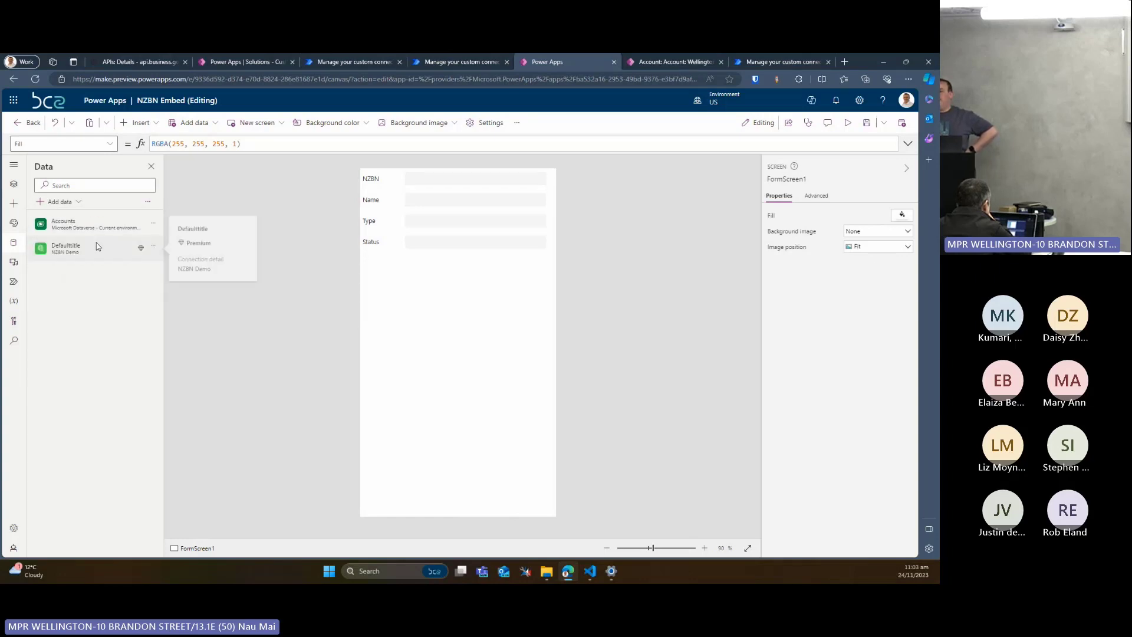
click(154, 246)
click(171, 283)
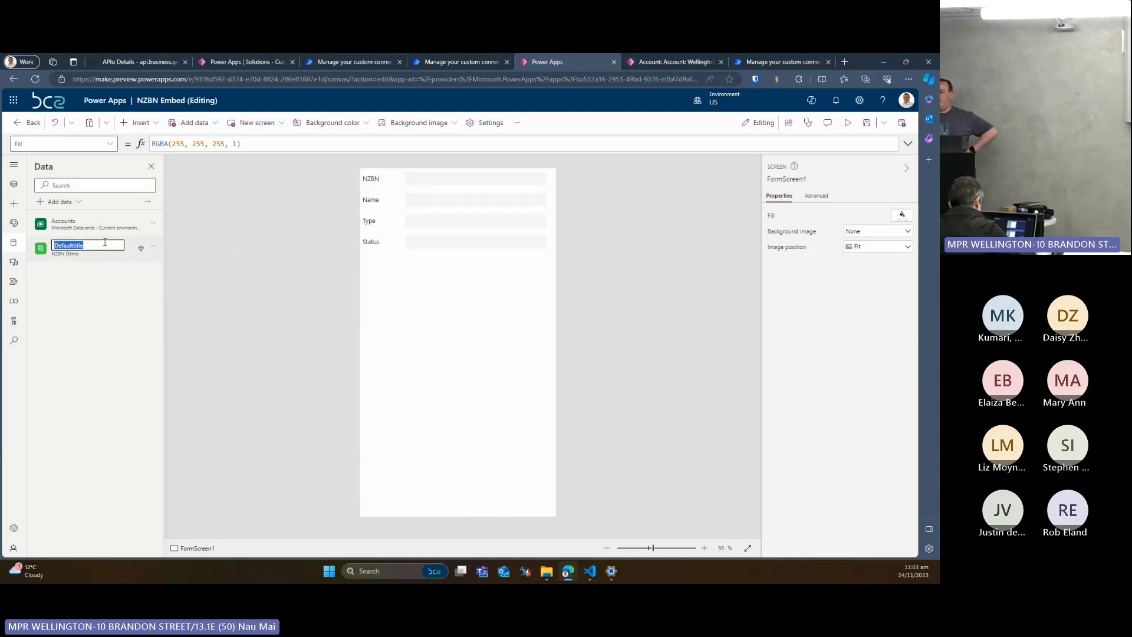
text(NZBN)
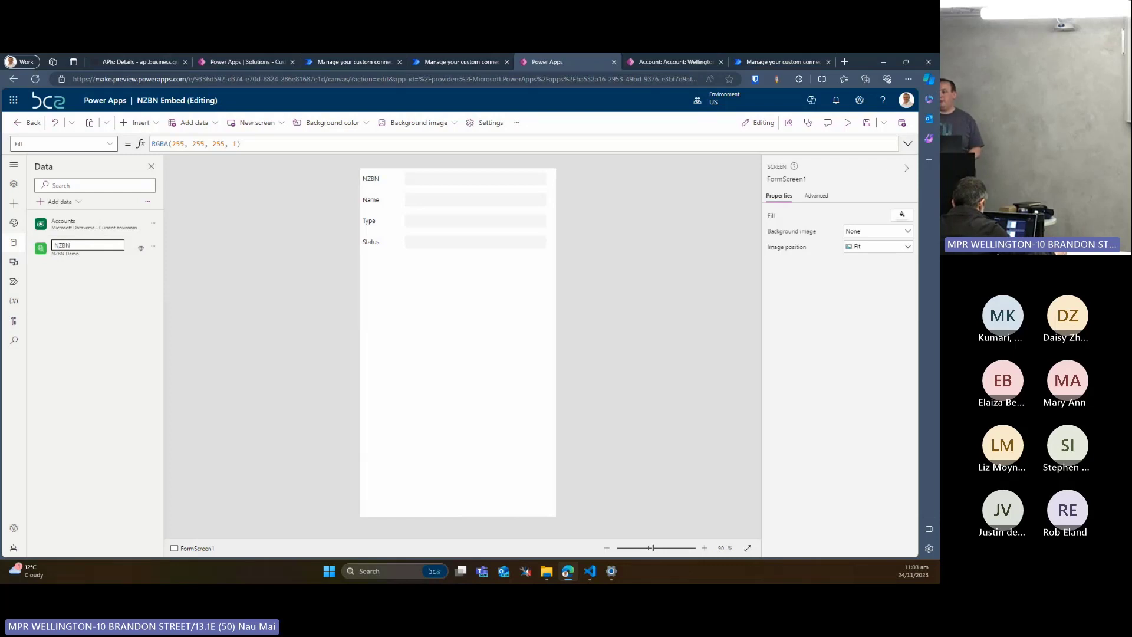
click(415, 184)
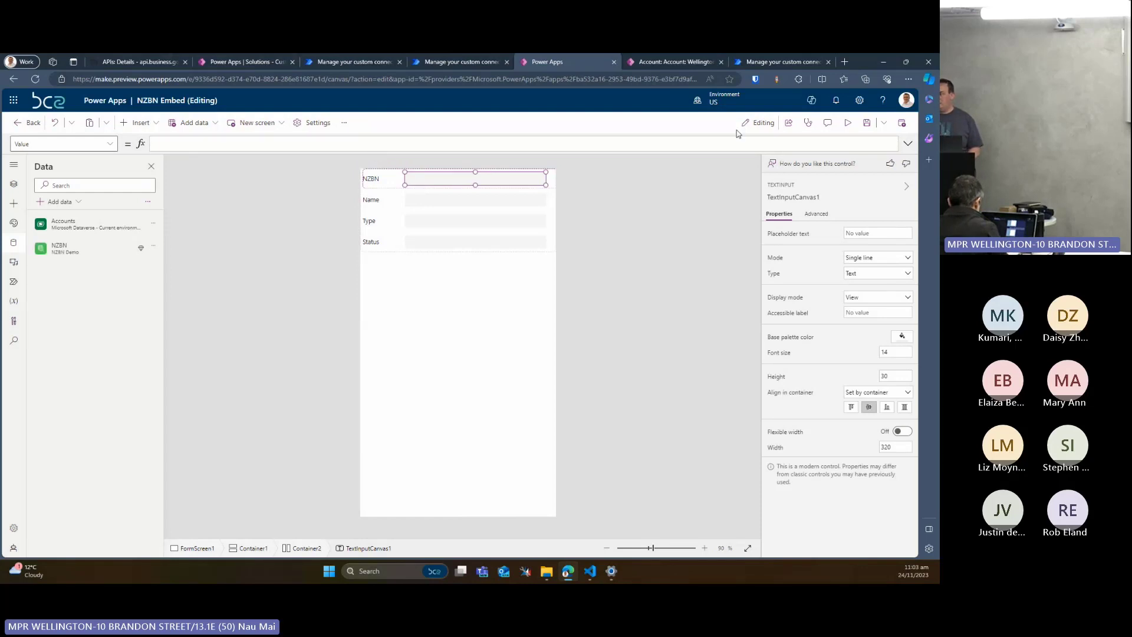
click(908, 143)
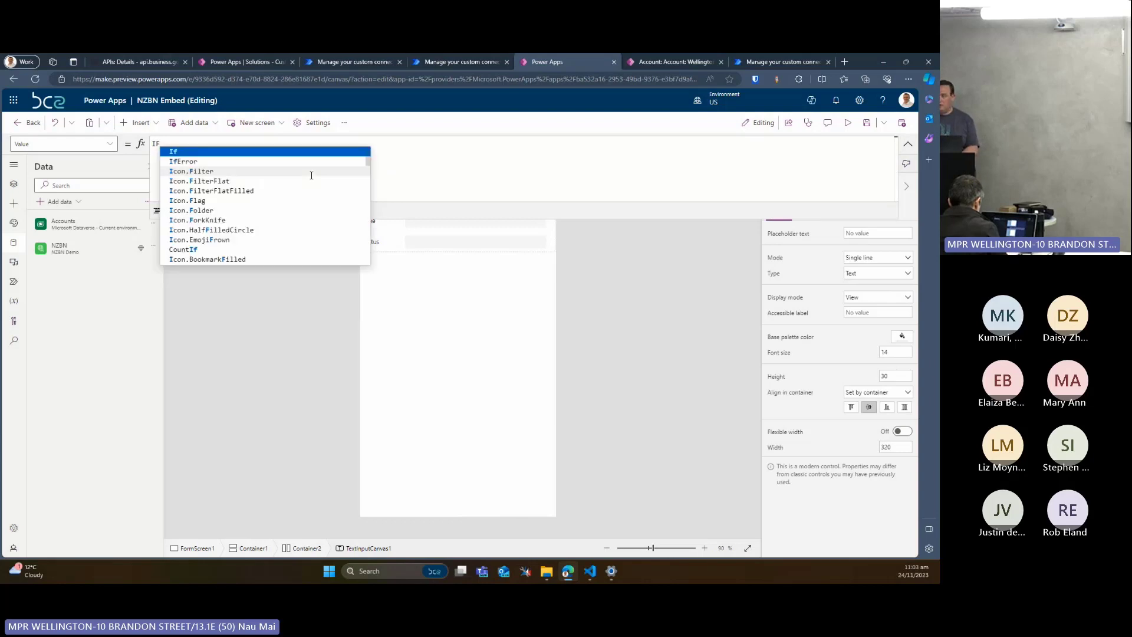
text((Is)
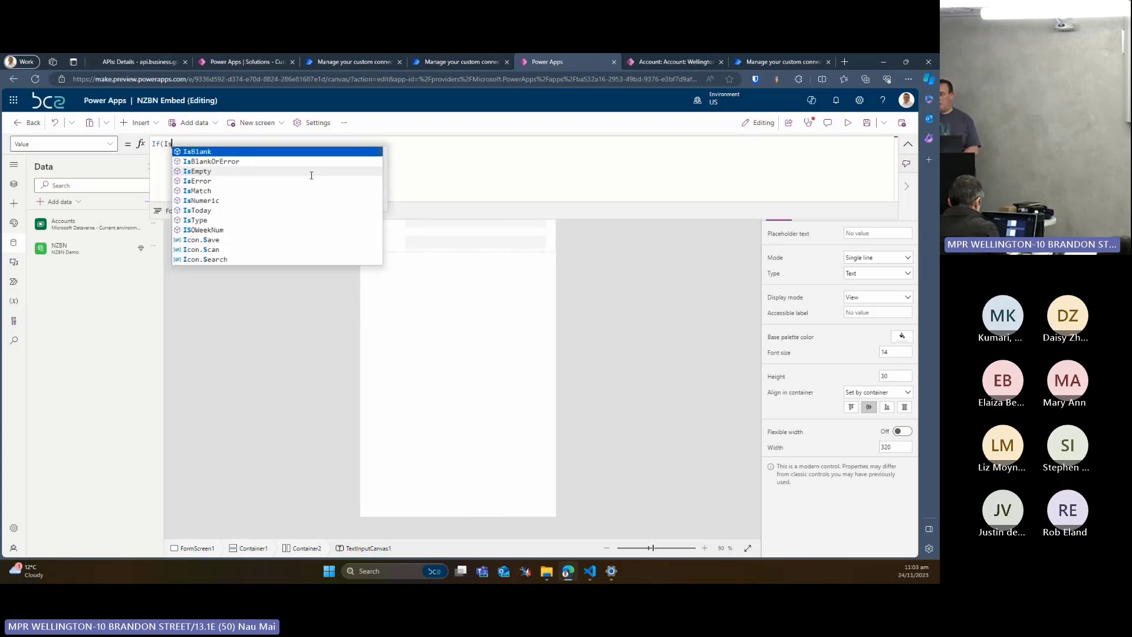
text(Blank)
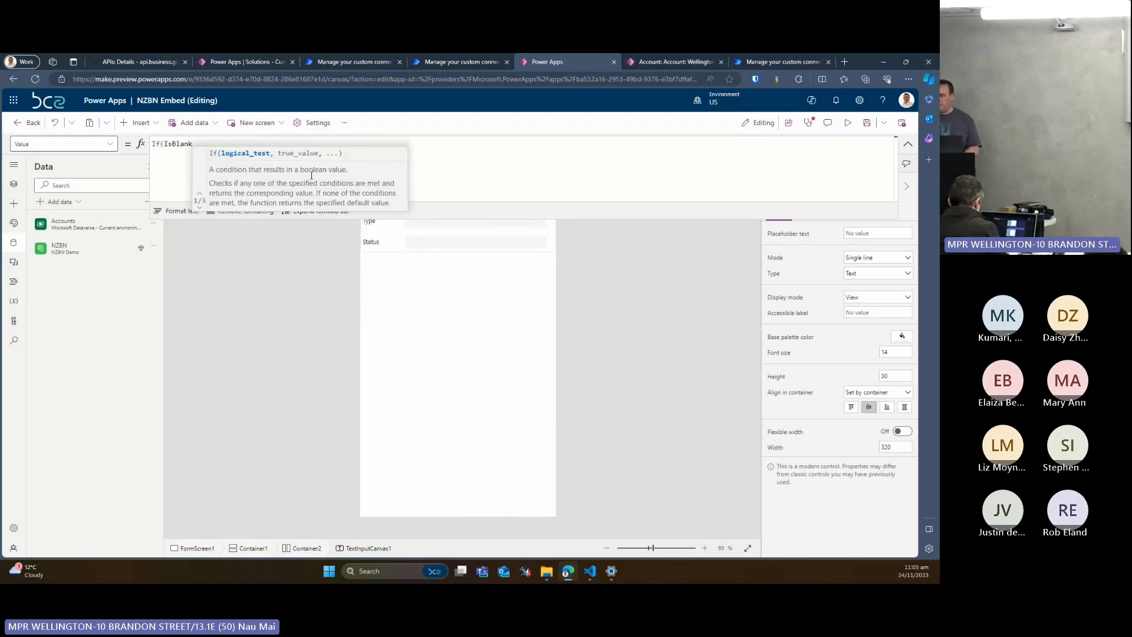
text((Mode)
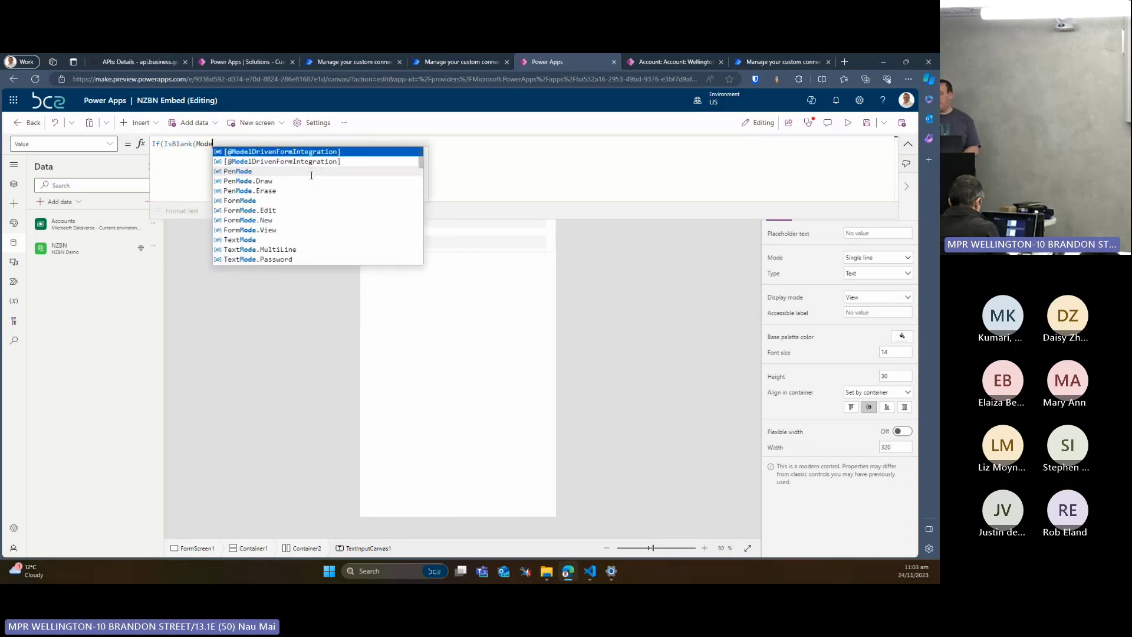
key(Tab)
text(,)
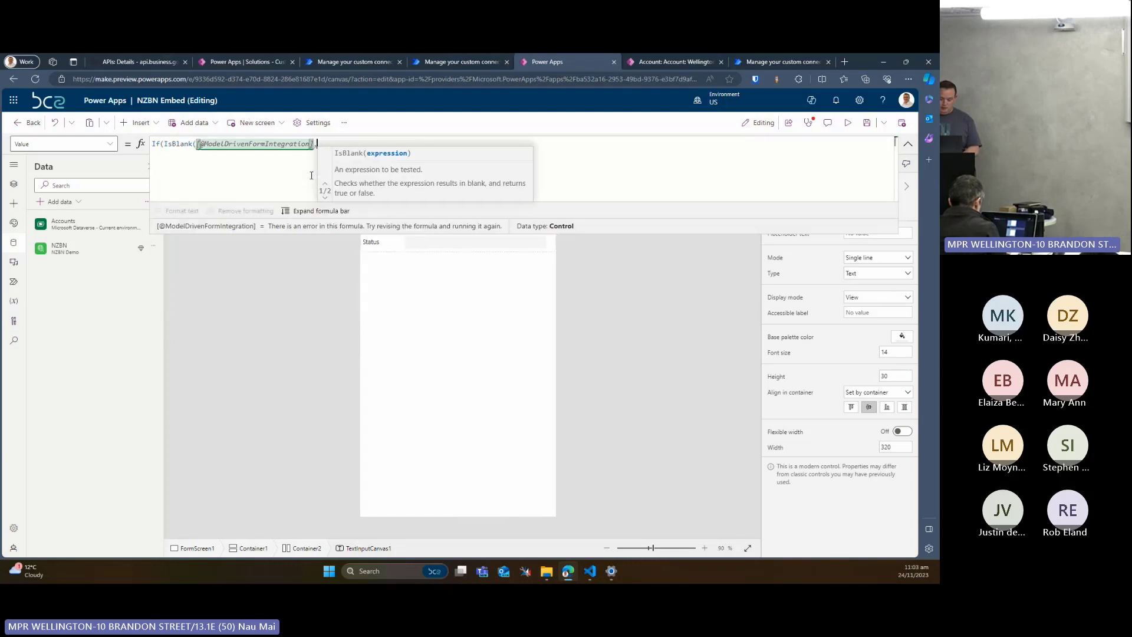
key(BackSpace)
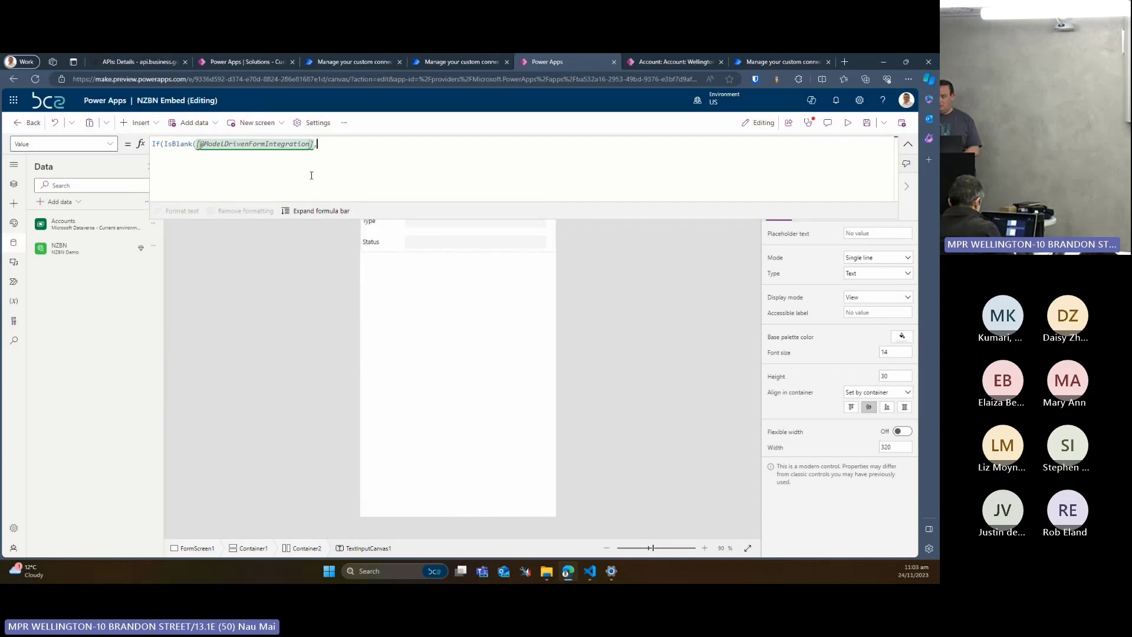
key(shift+Return)
text("")
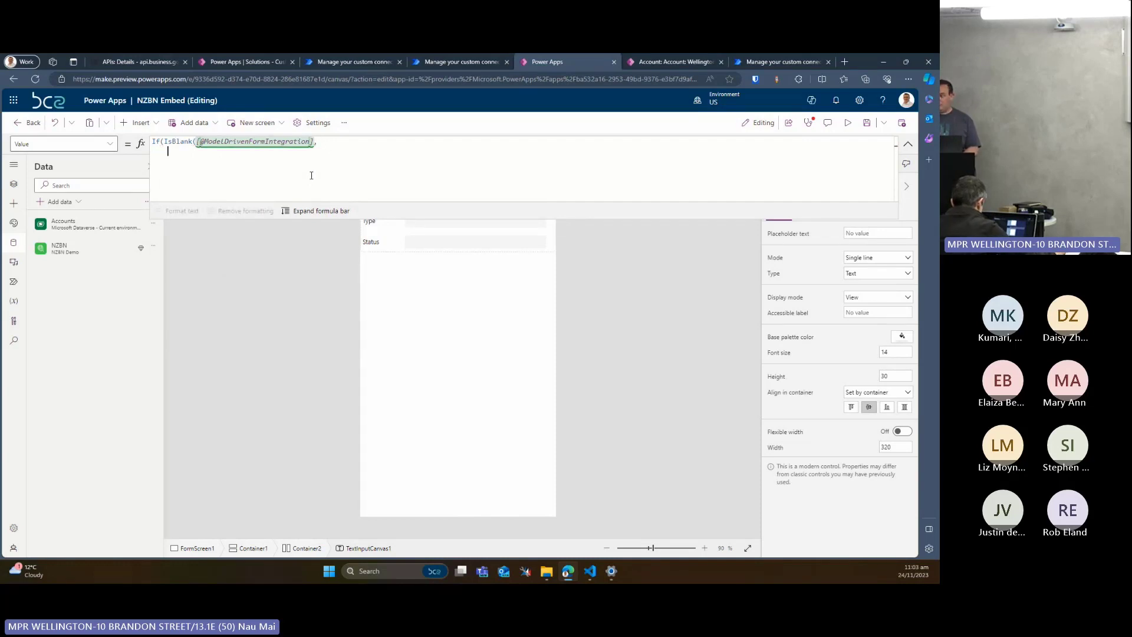
text(,)
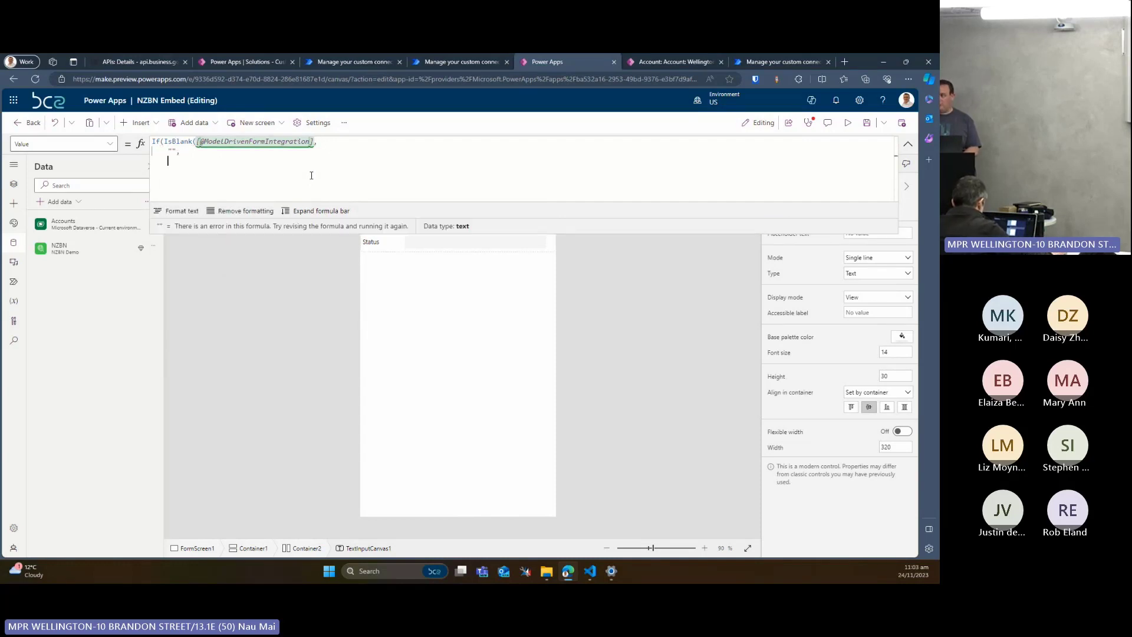
key(shift+Return)
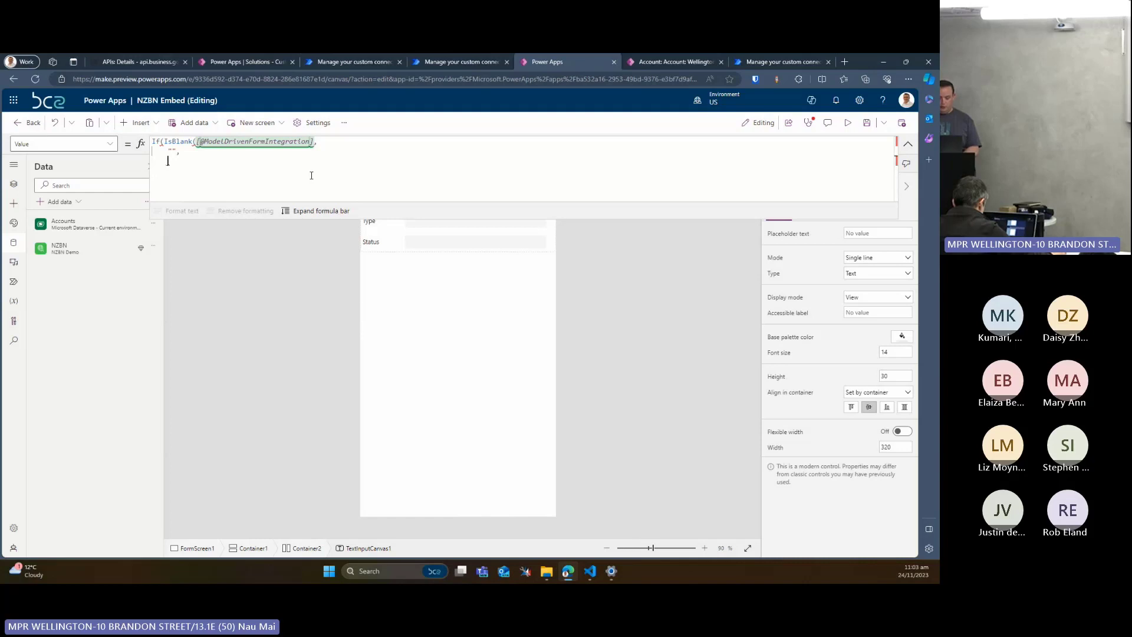
text(NZBN)
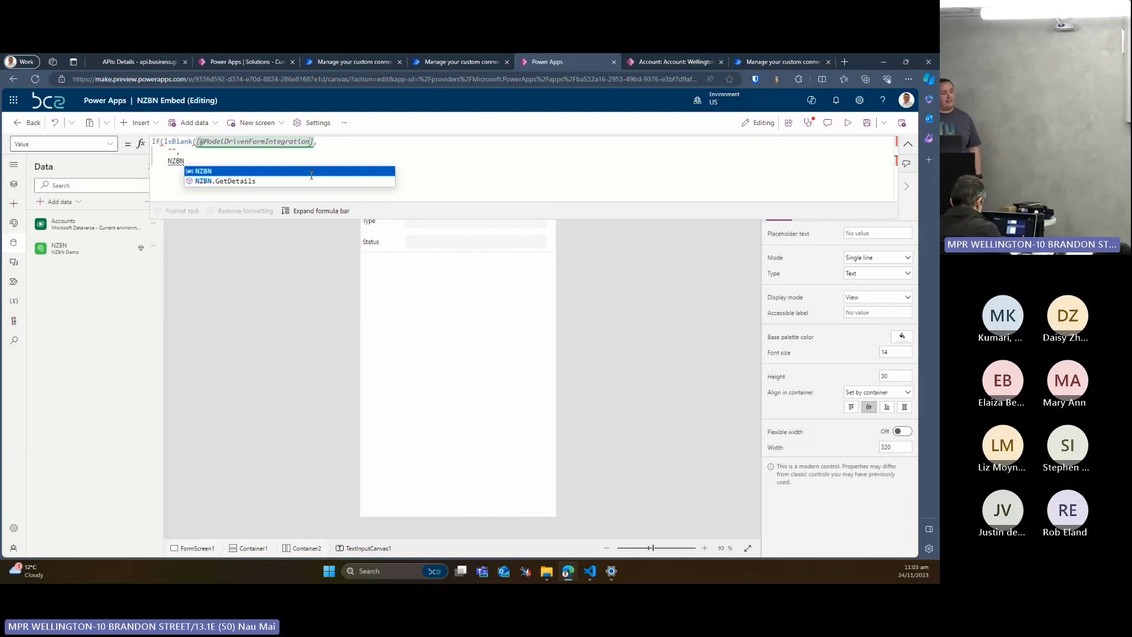
key(Down)
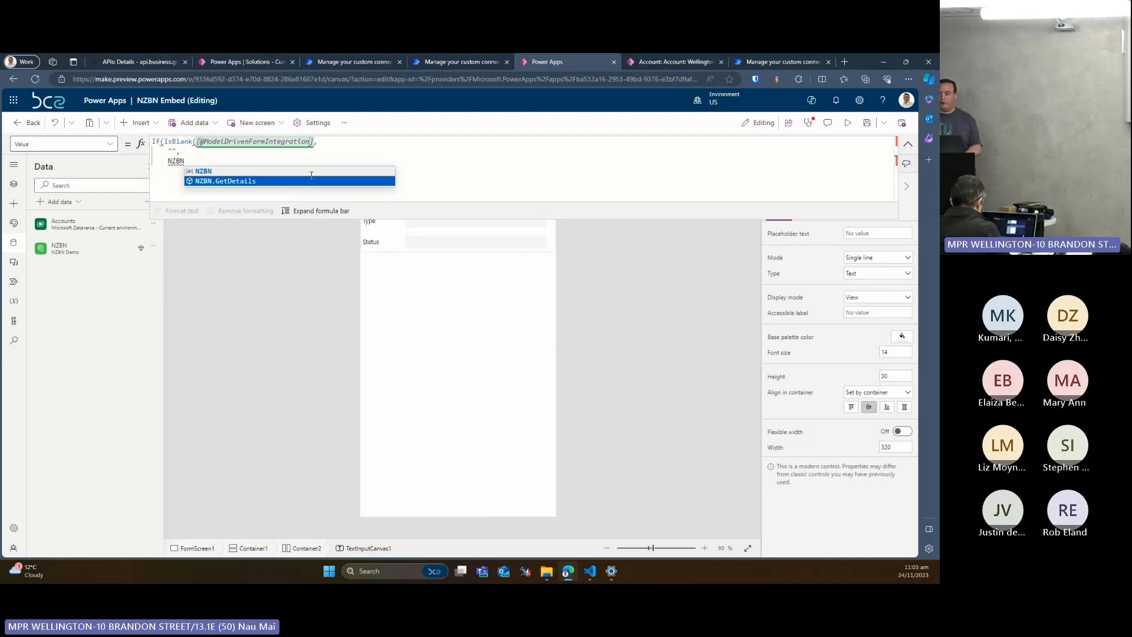
key(Tab)
text(()
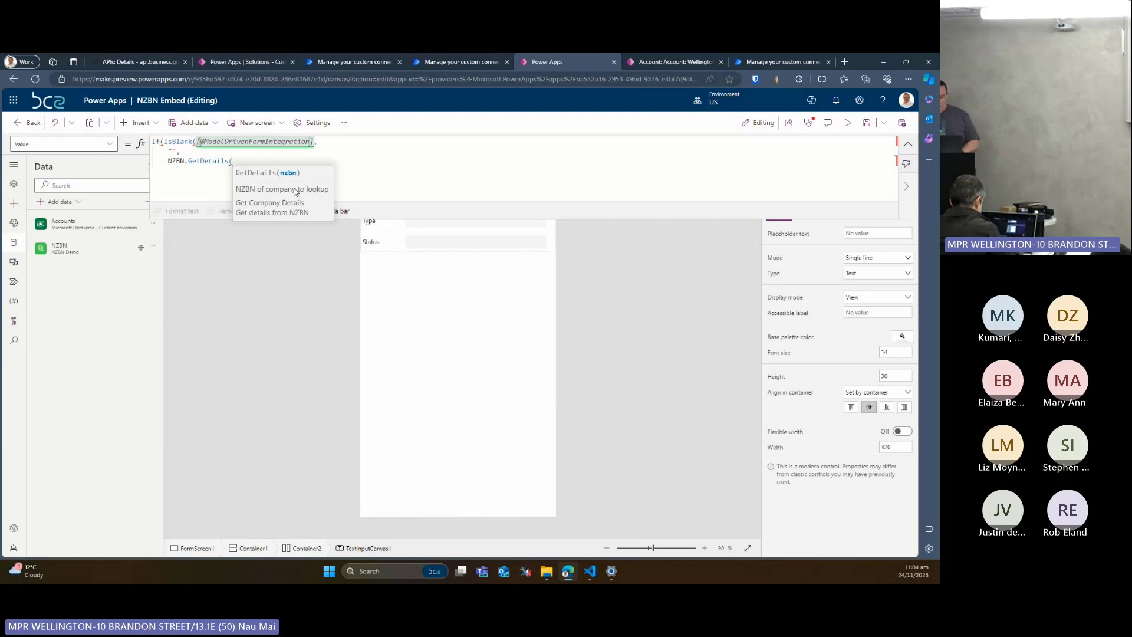
text([@ModelDrivenFormIntegration])
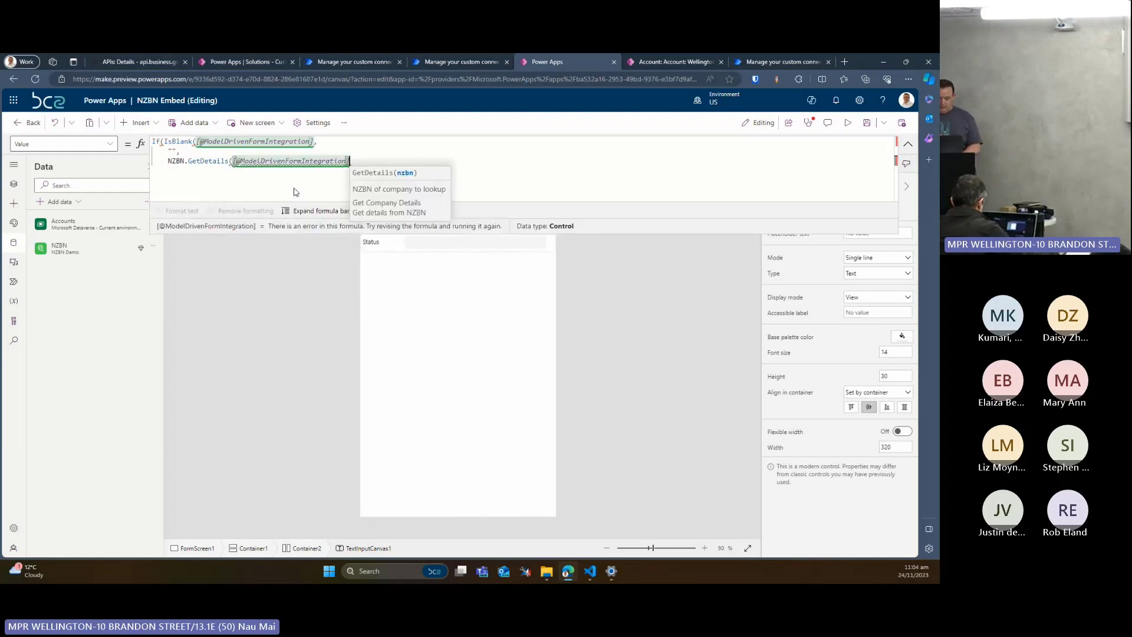
text(.ItemNZ)
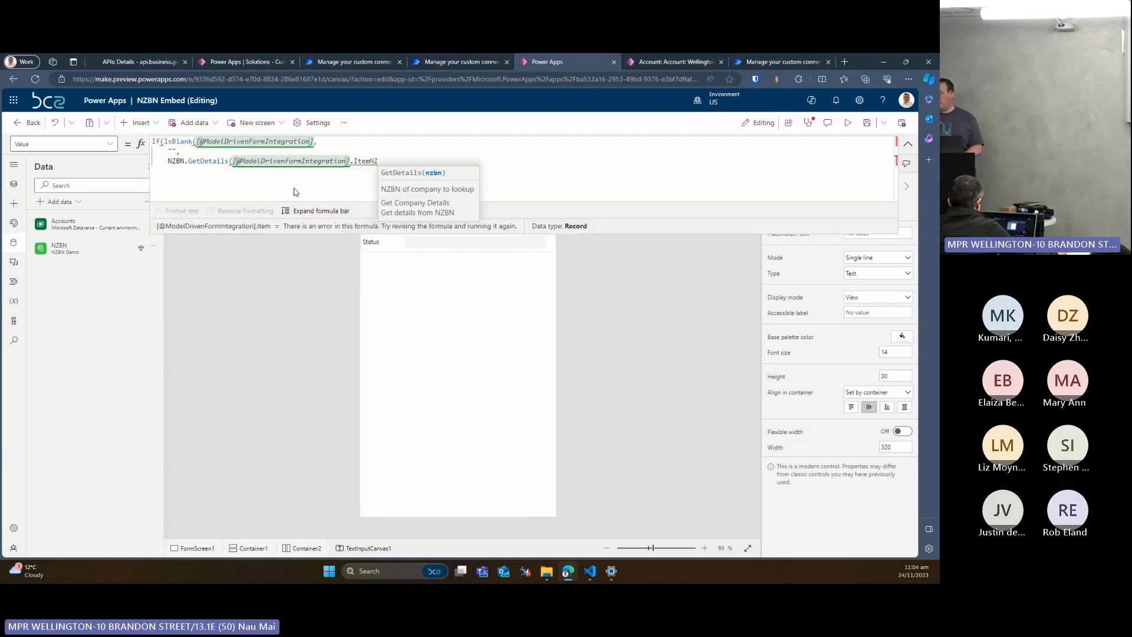
key(BackSpace)
key(BackSpace)
text(.NZ)
key(Tab)
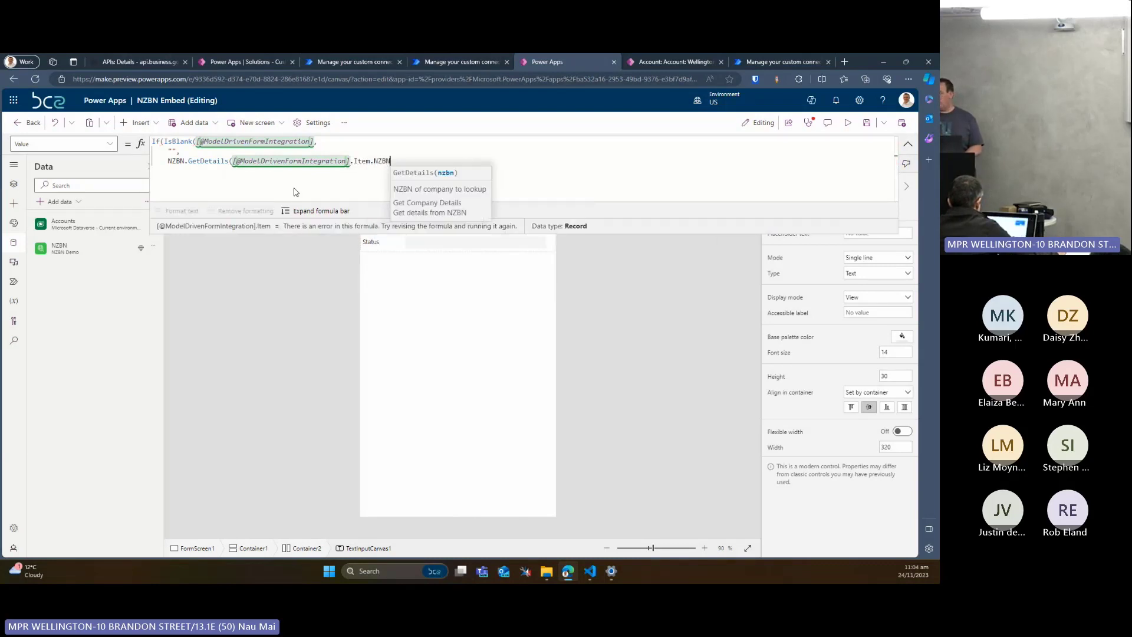
text())
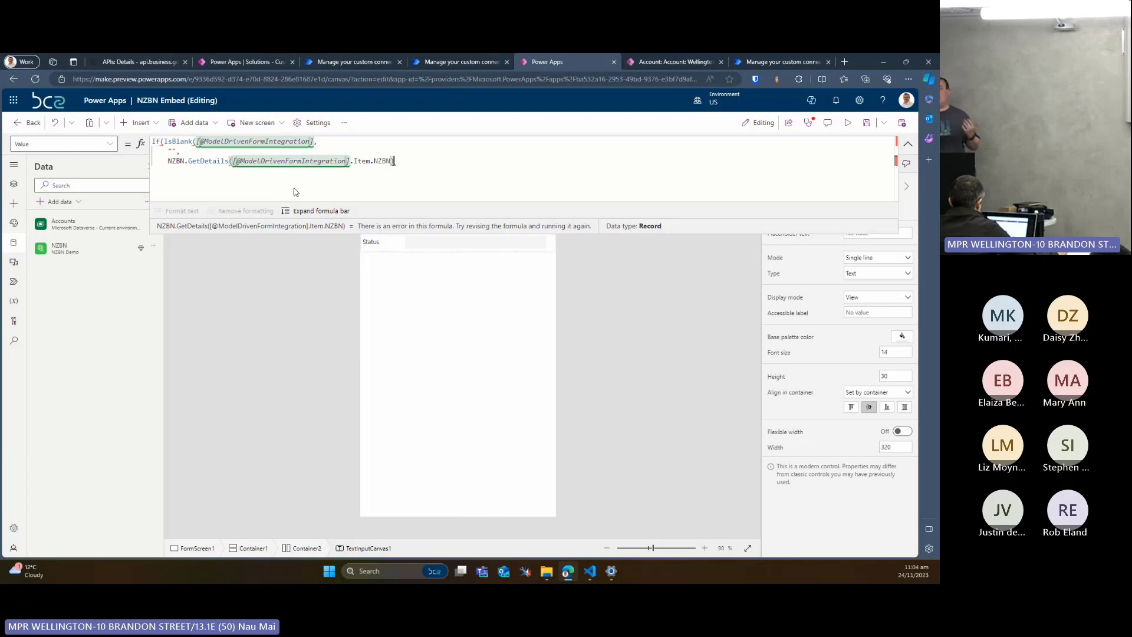
text(.)
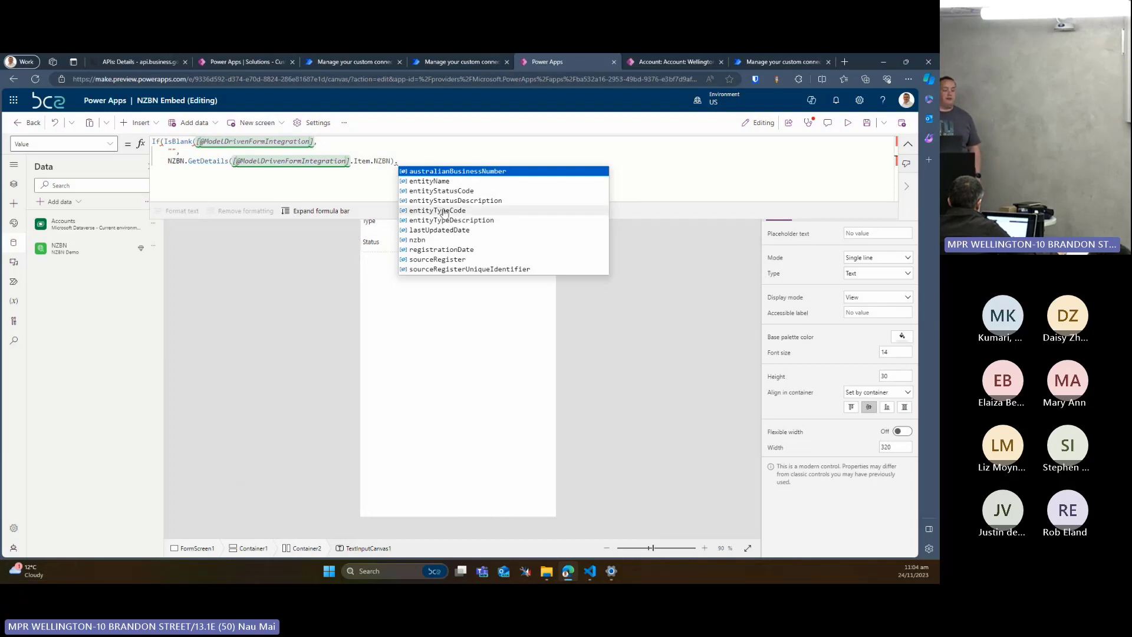
Return the nzbn property from the GetDetails call, and add the missing closing parentheses to the If and IsBlank functions
click(433, 239)
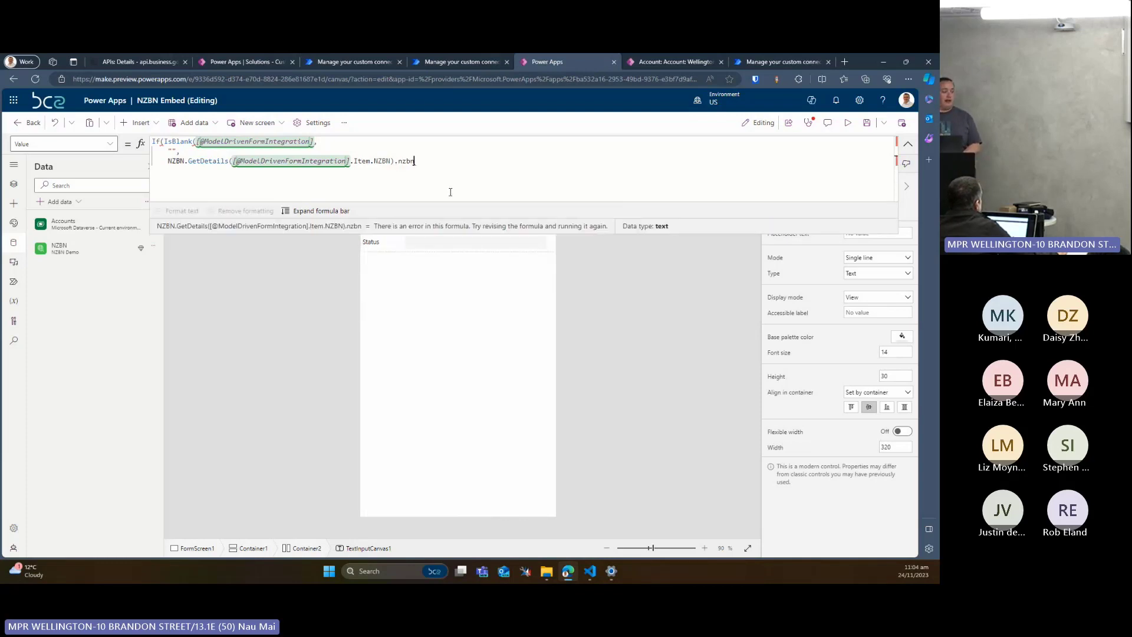
text())
key(ctrl+a)
key(ctrl+c)
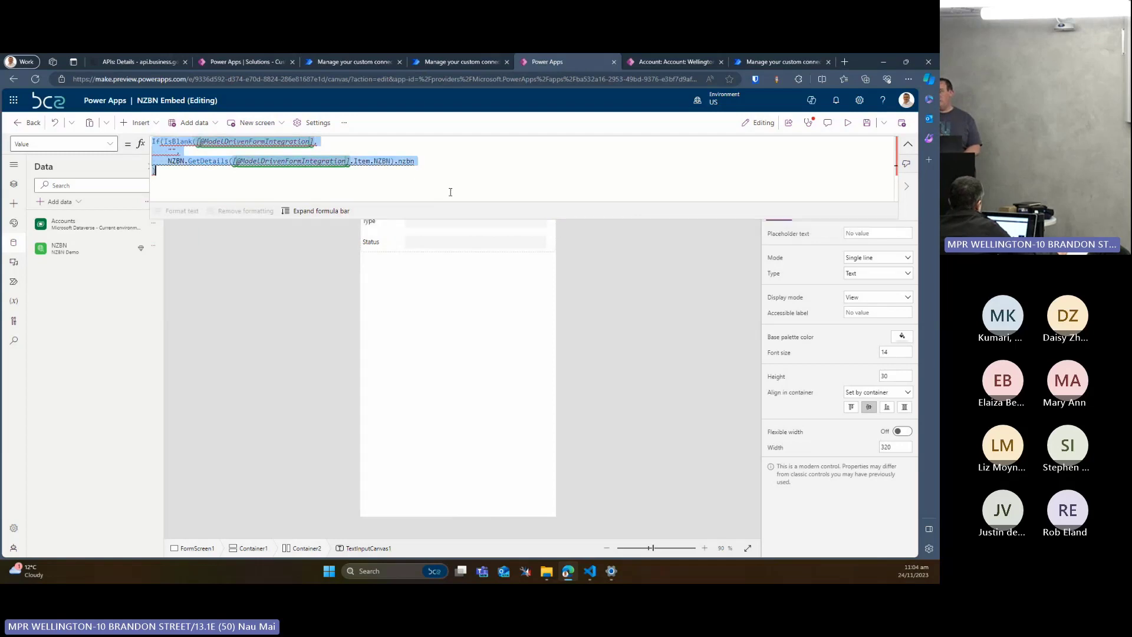
click(399, 186)
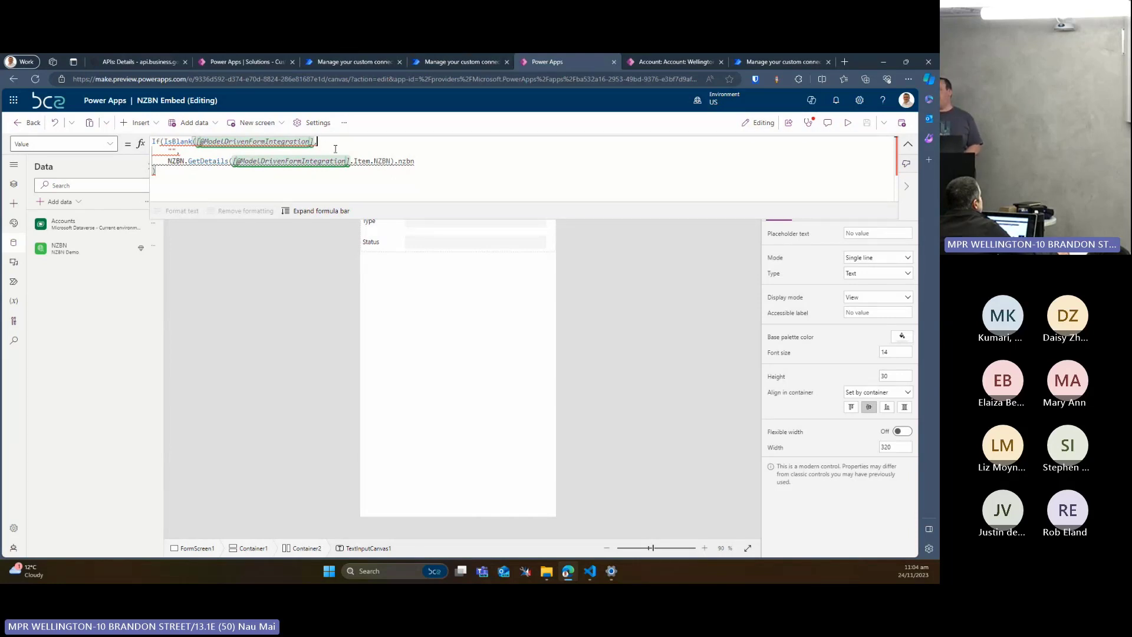
text())
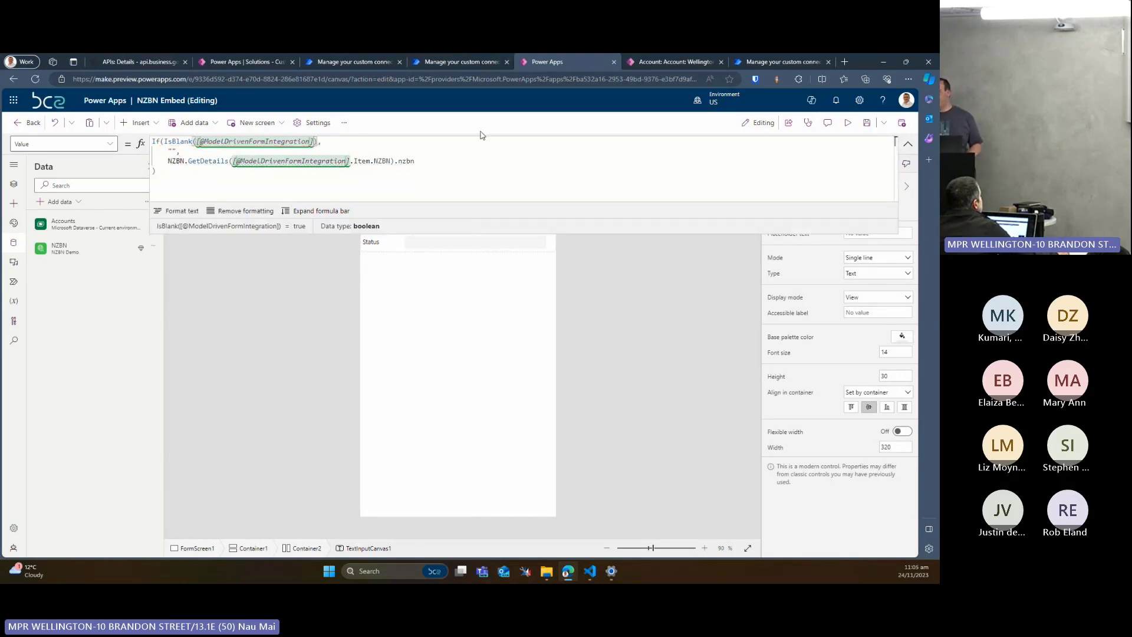
click(907, 146)
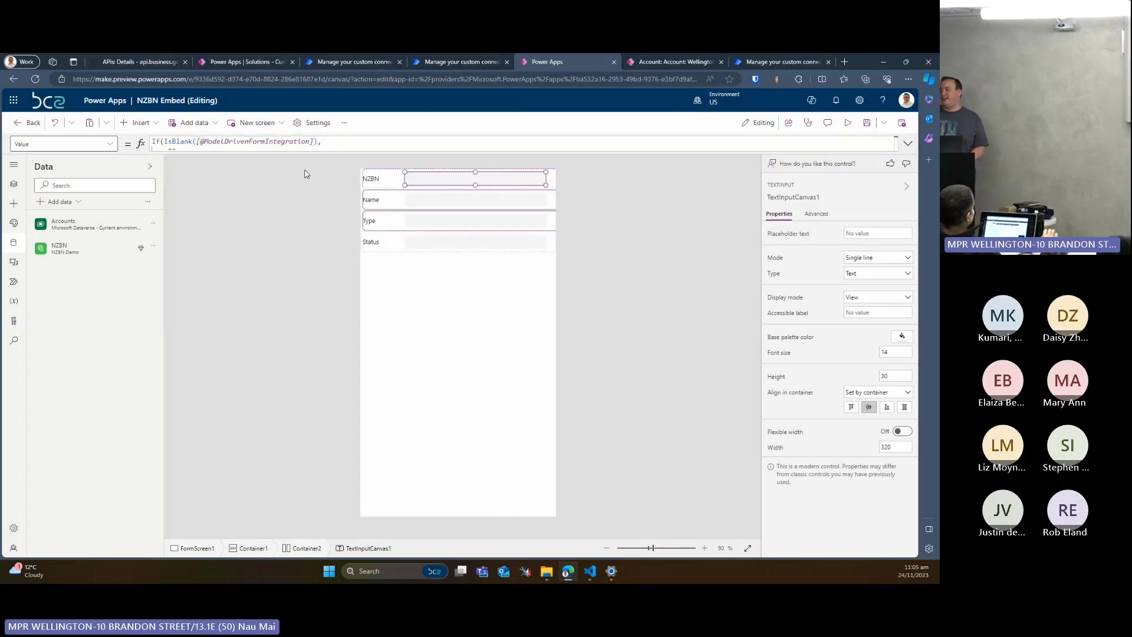
Copy the NZBN field's formula into the Name text input's Value and make it return entityName
click(308, 142)
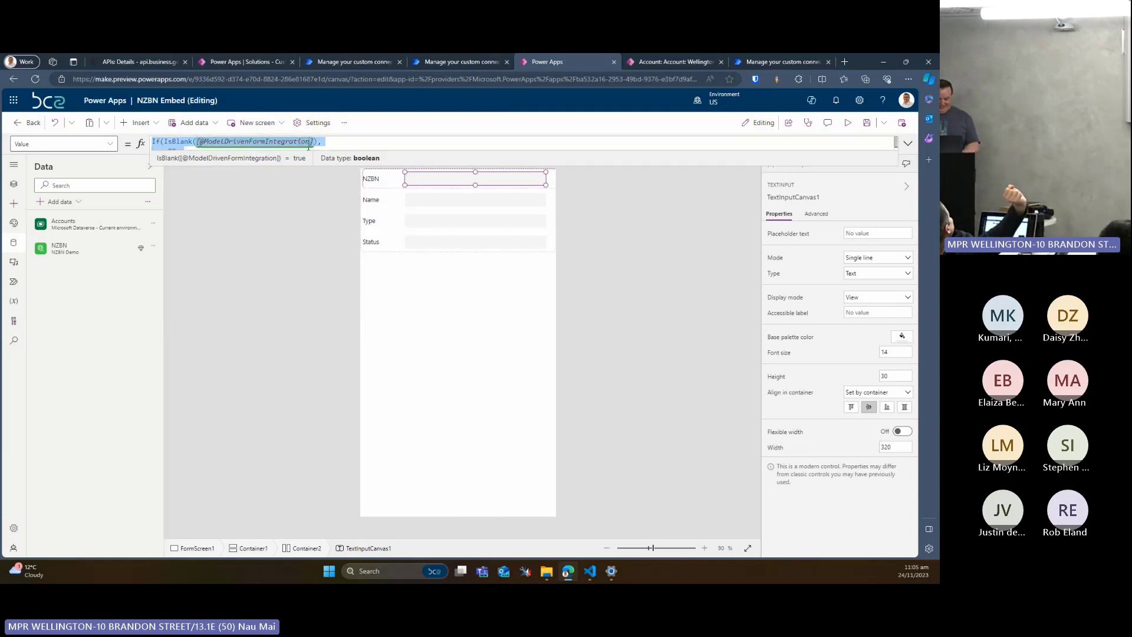
click(452, 204)
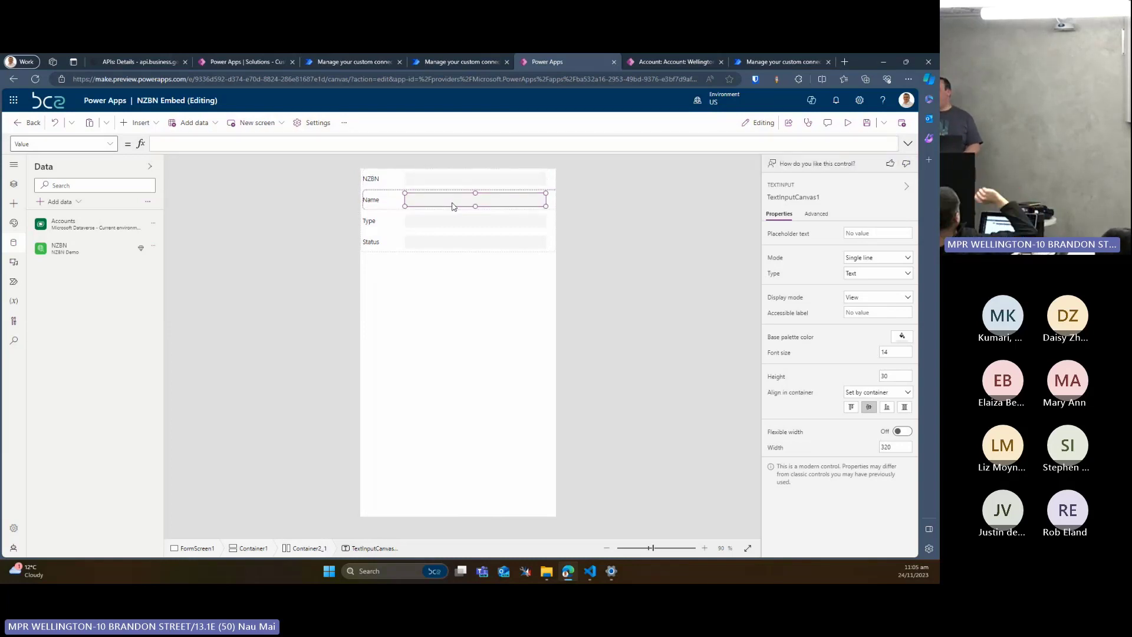
click(392, 141)
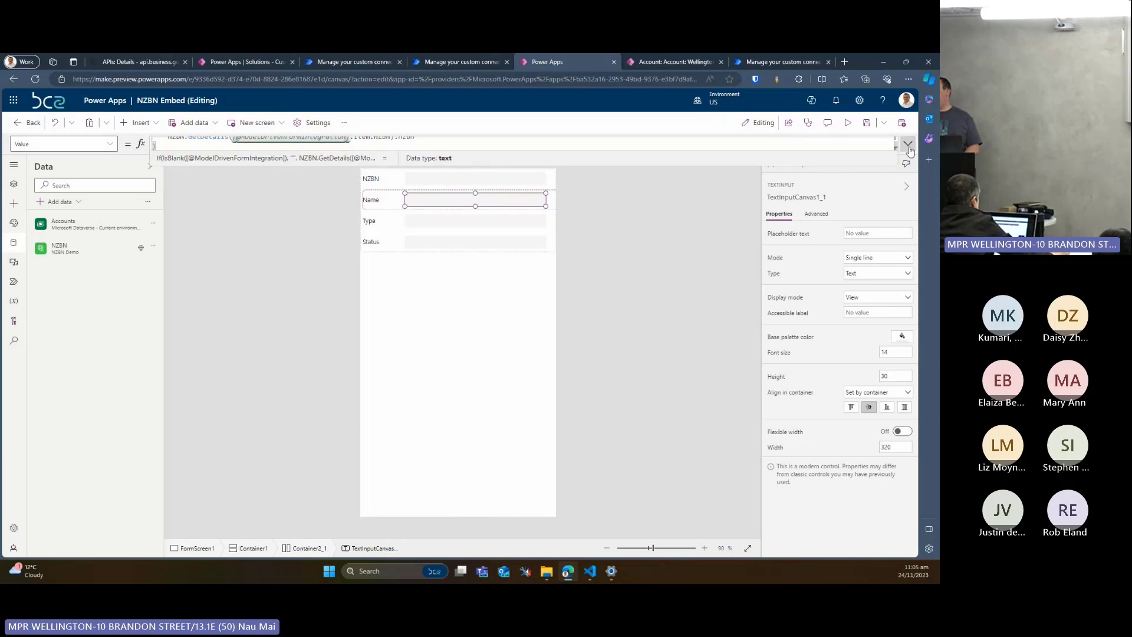
click(908, 143)
double_click(405, 162)
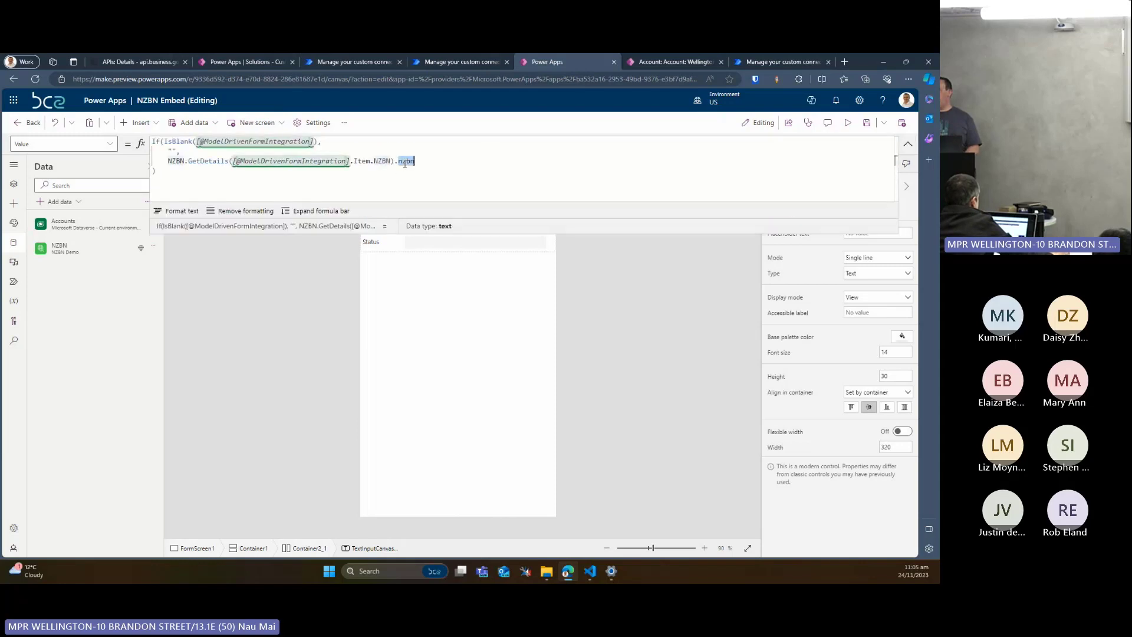
text(entityName)
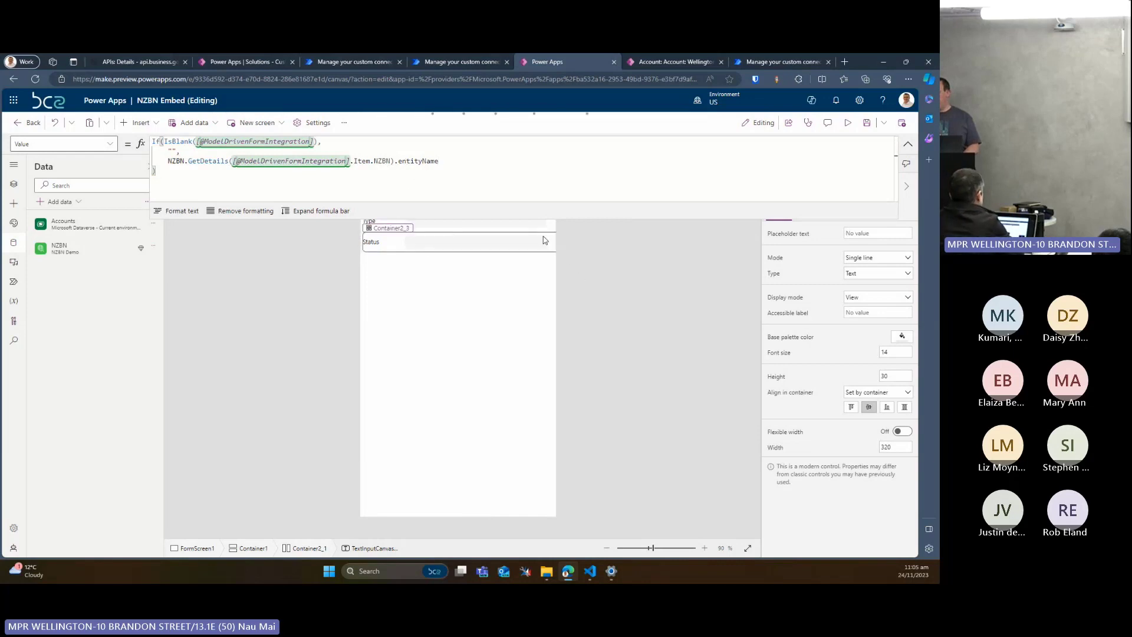
Reuse the copied formula as the Type text input's Value and make it return entityTypeDescription
click(517, 226)
click(457, 185)
key(ctrl+v)
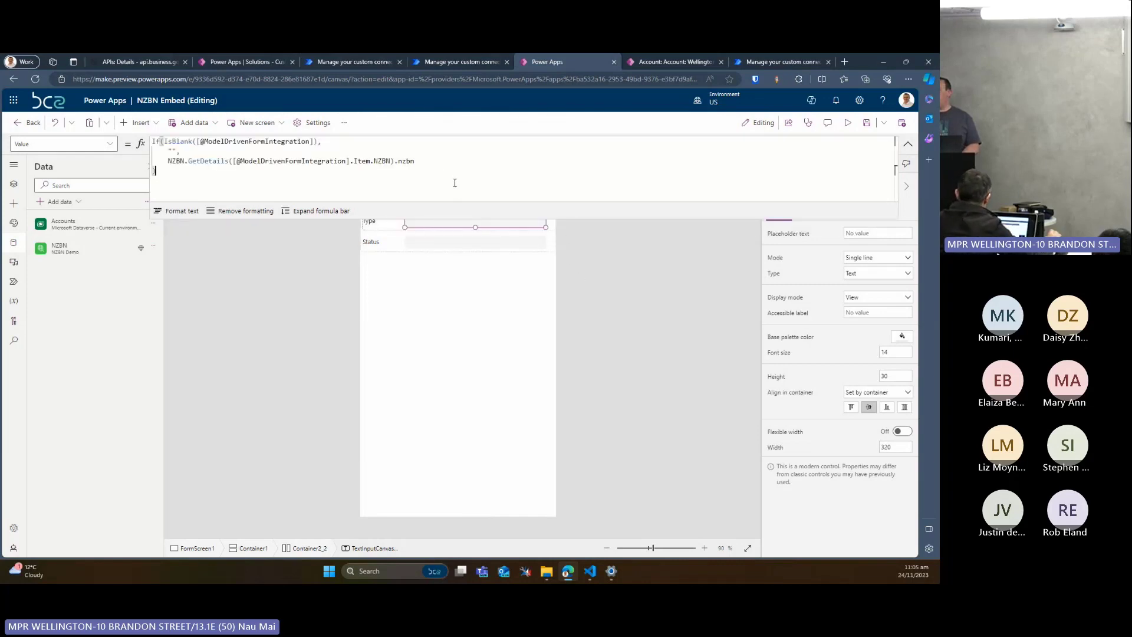
double_click(410, 164)
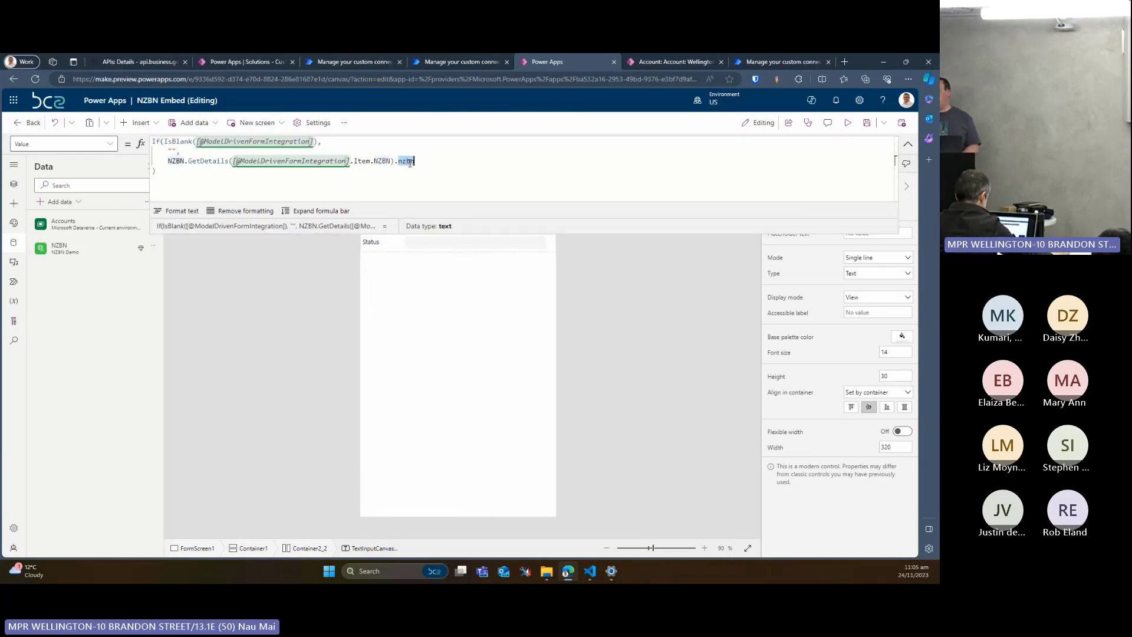
text(enti)
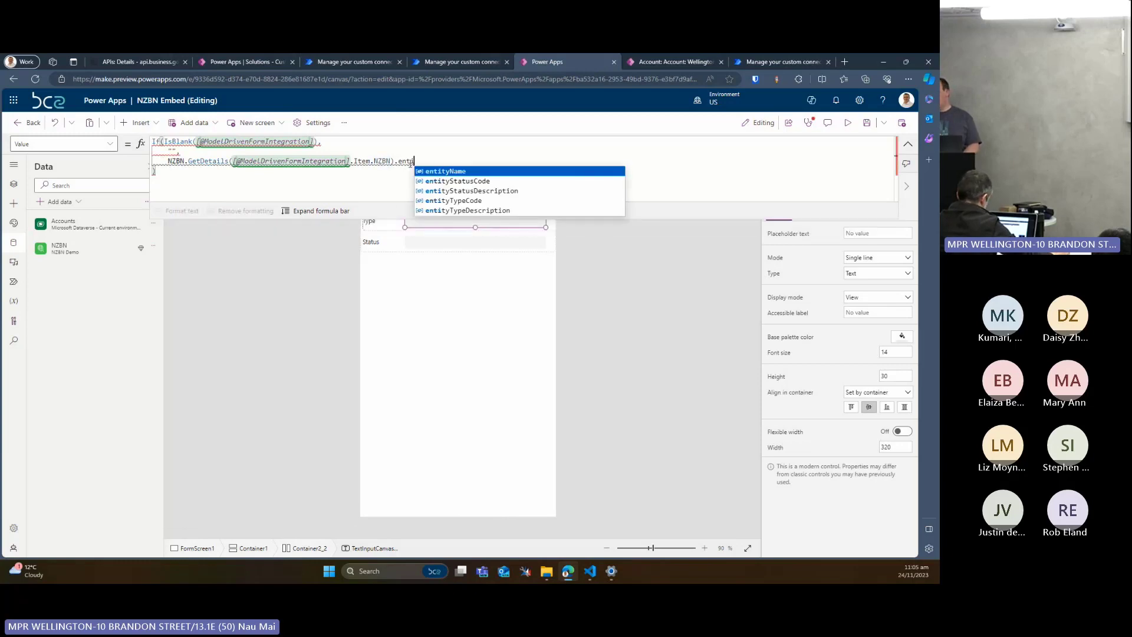
click(463, 210)
Reuse the copied formula as the Status text input's Value and make it return entityStatusDescription
click(445, 243)
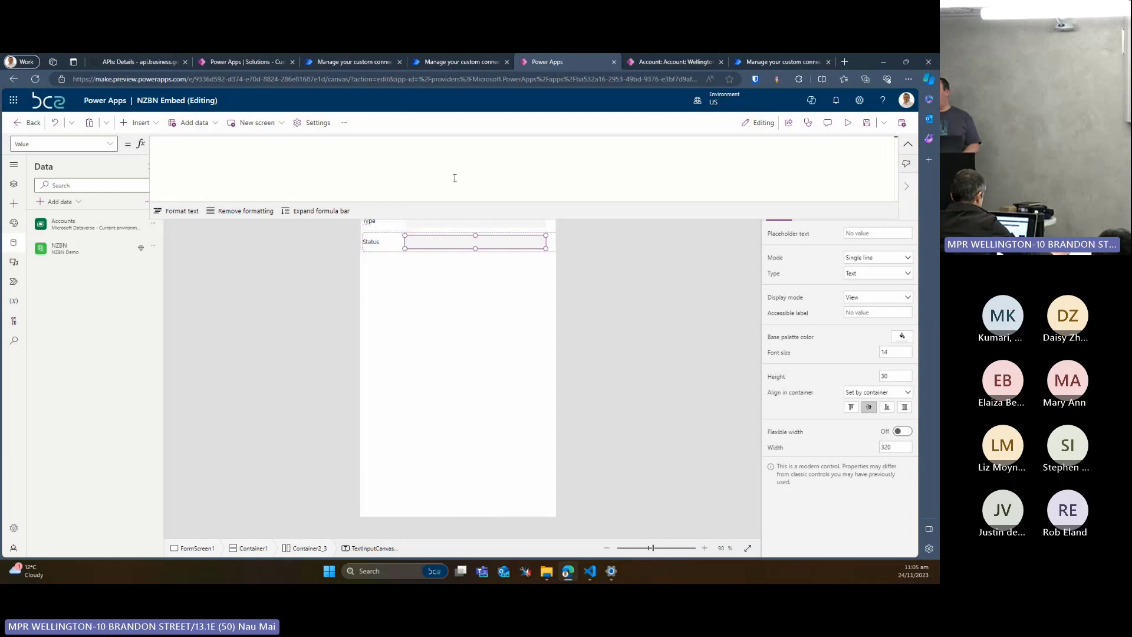
key(ctrl+v)
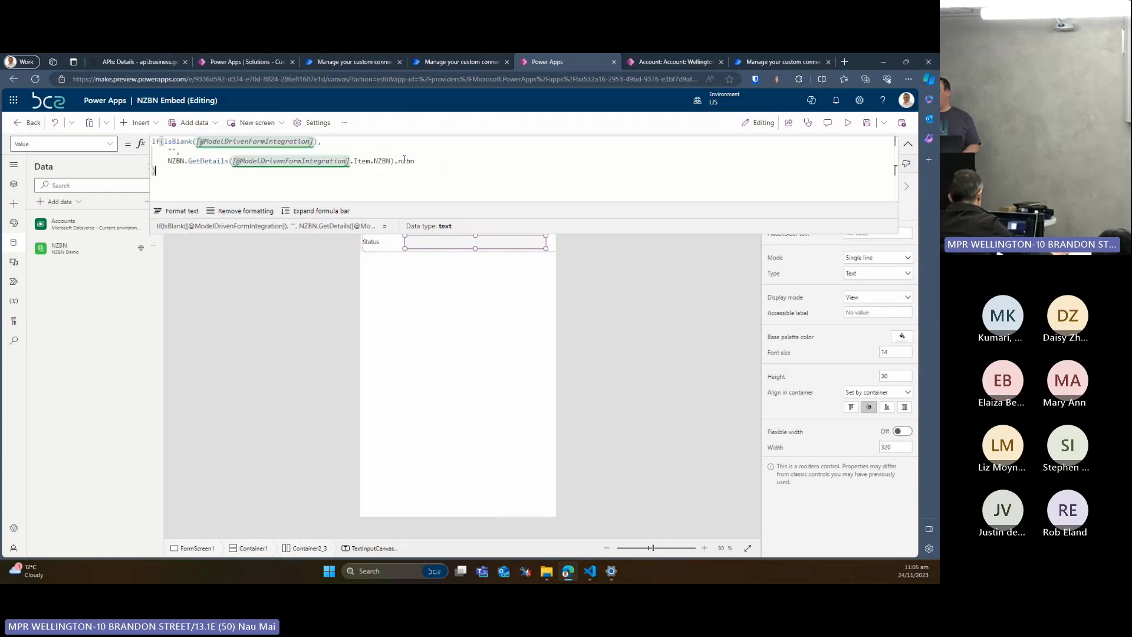
text(entity)
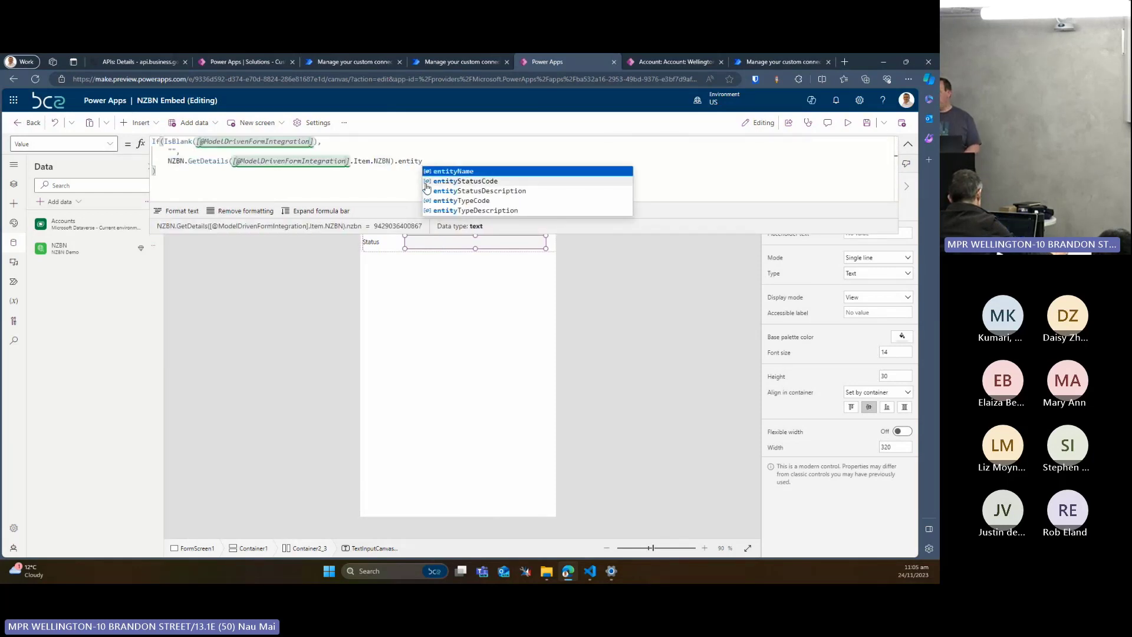
click(476, 191)
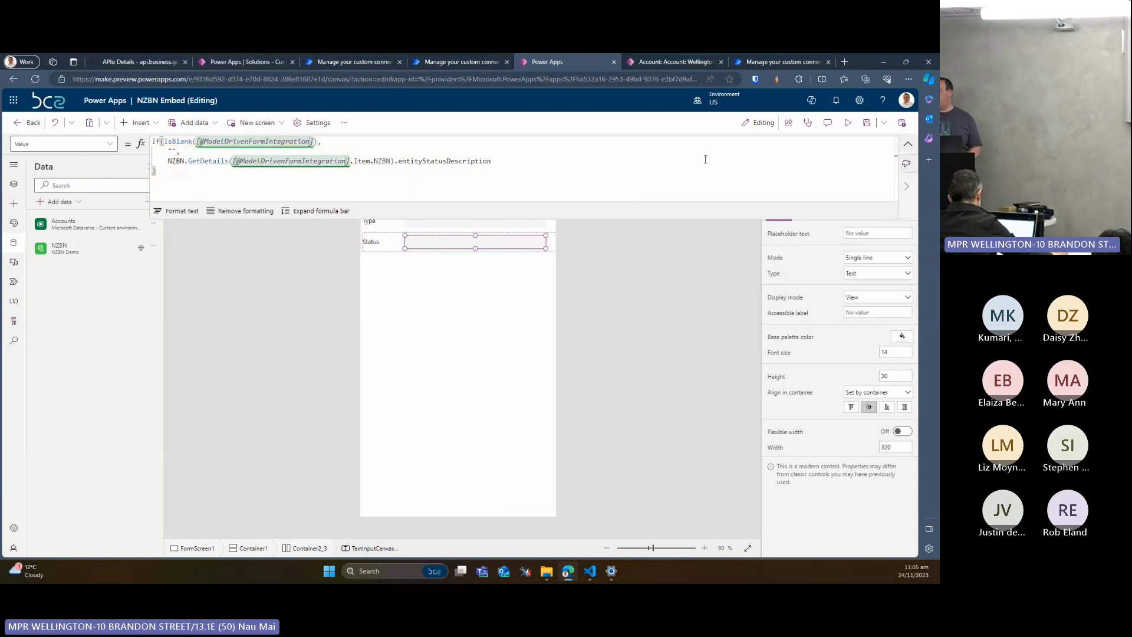
Save the NZBN Embed app and publish this version
click(866, 123)
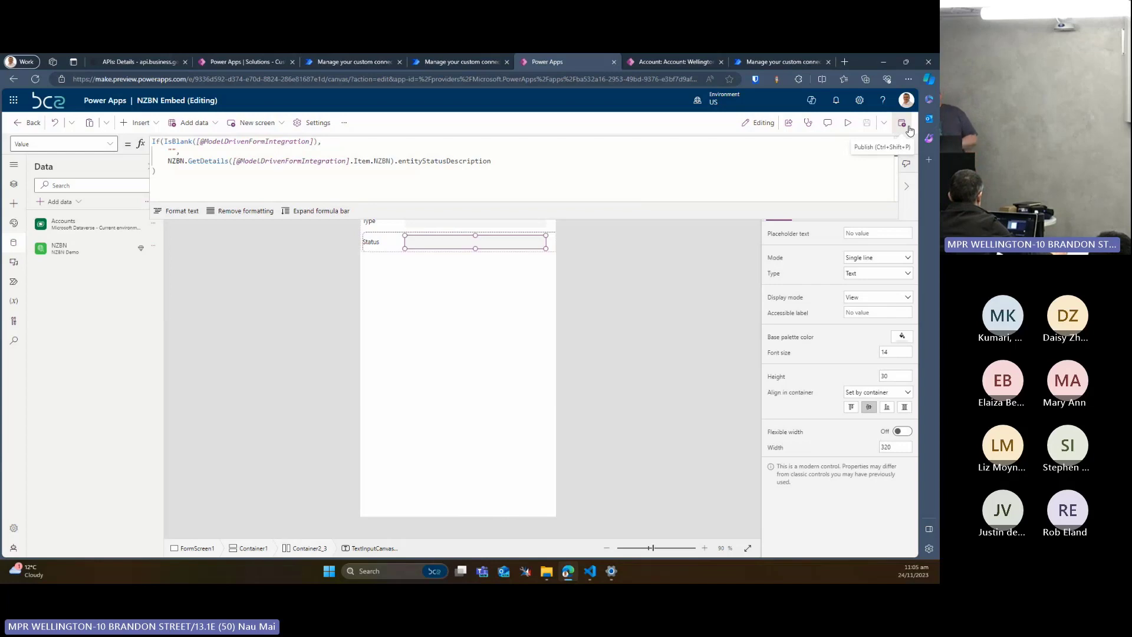
click(908, 127)
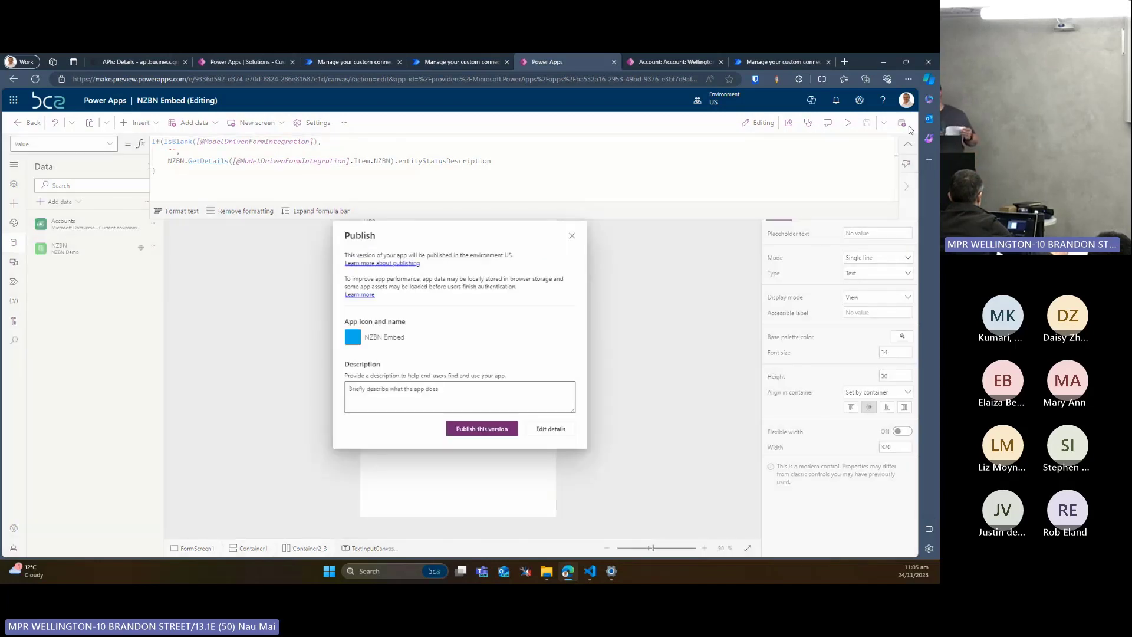
click(482, 428)
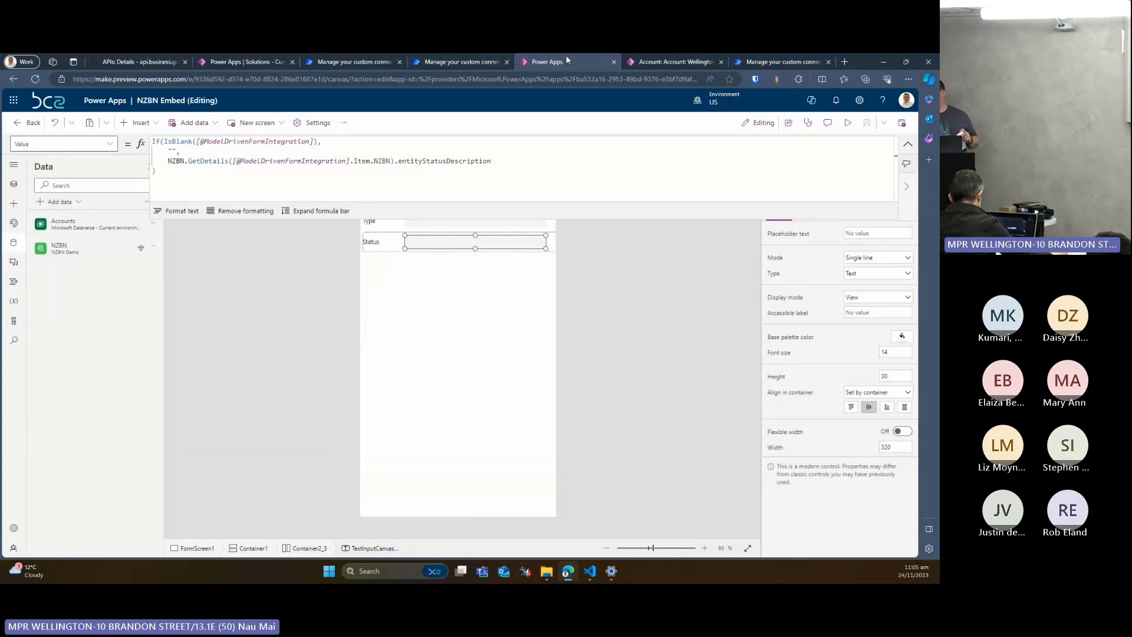
Reload the Wellington Suites Limited account form and allow NZBN Embed to use the NZBN Demo connection
click(661, 62)
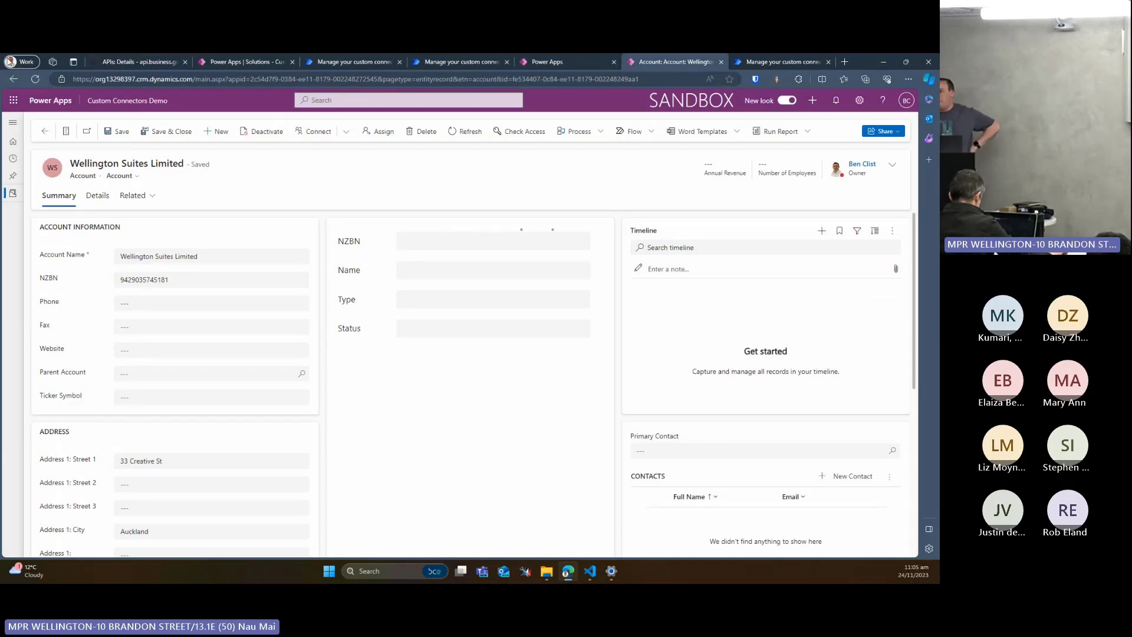
click(34, 82)
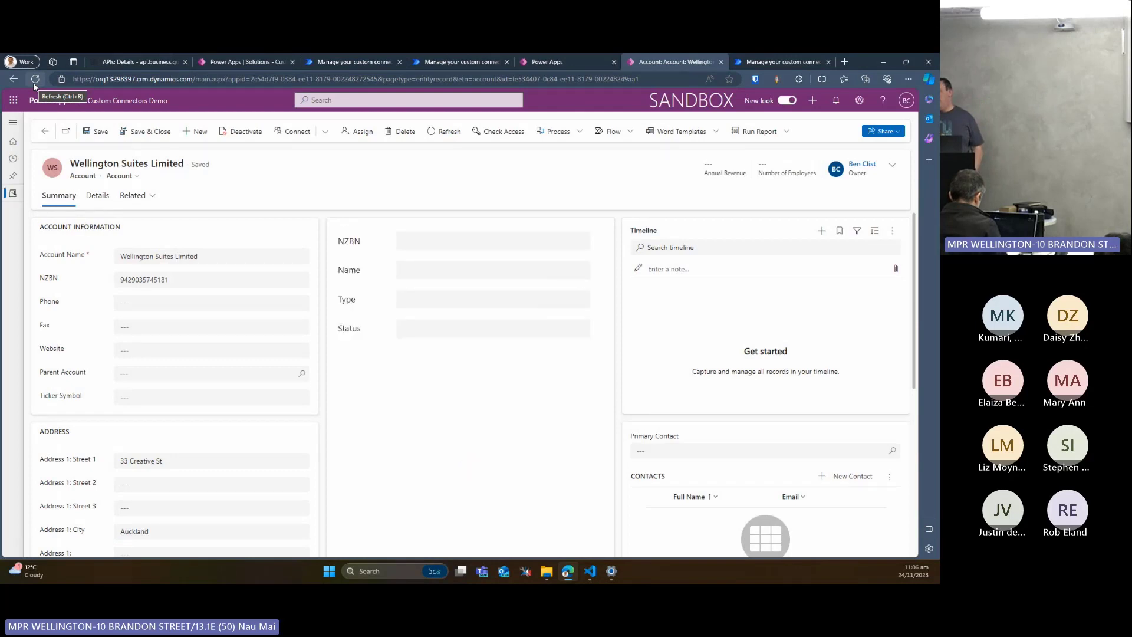
click(33, 84)
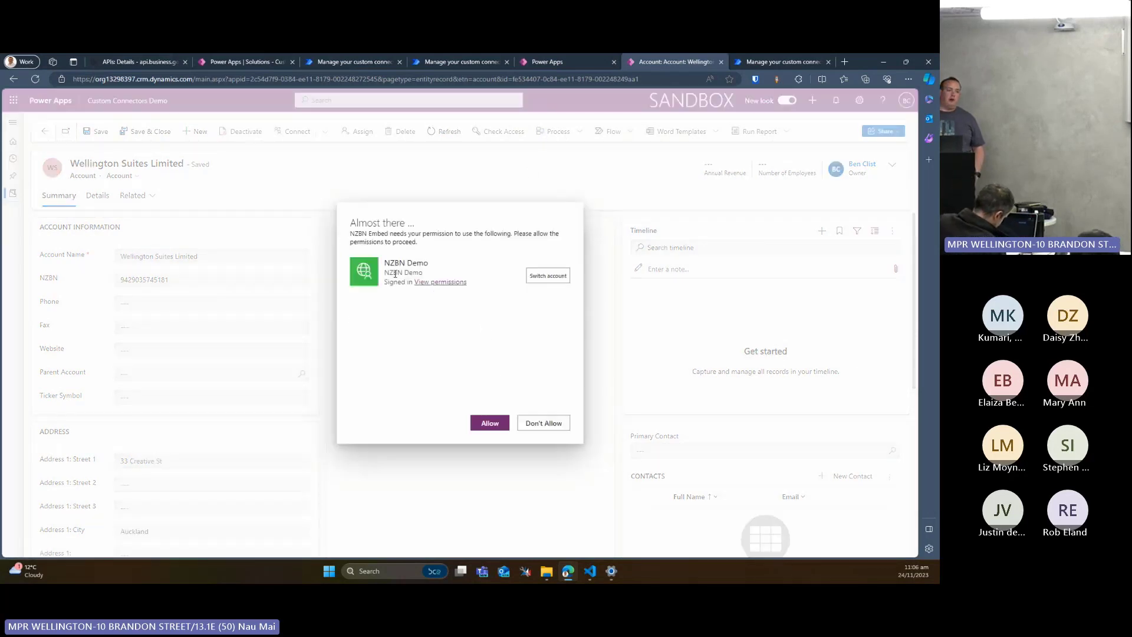
click(490, 422)
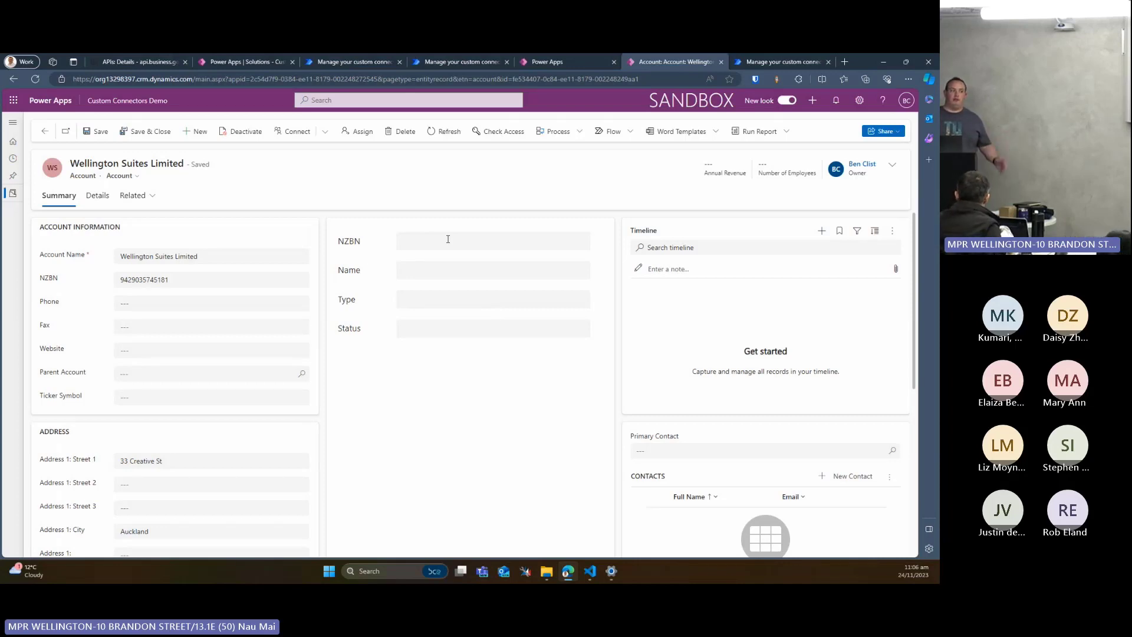
click(36, 79)
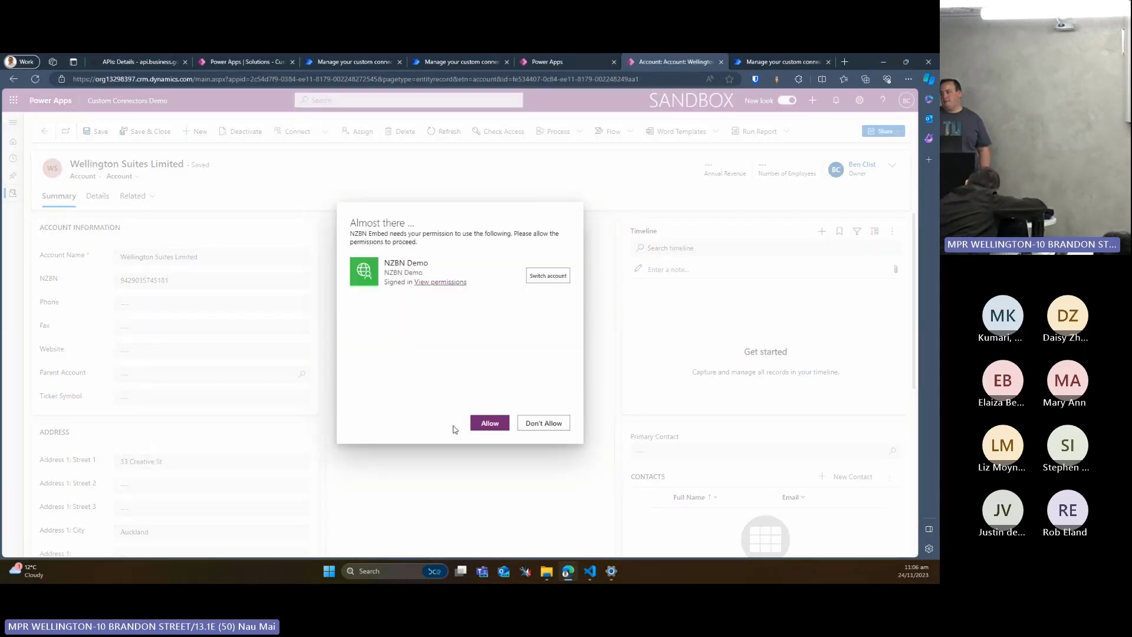
click(478, 429)
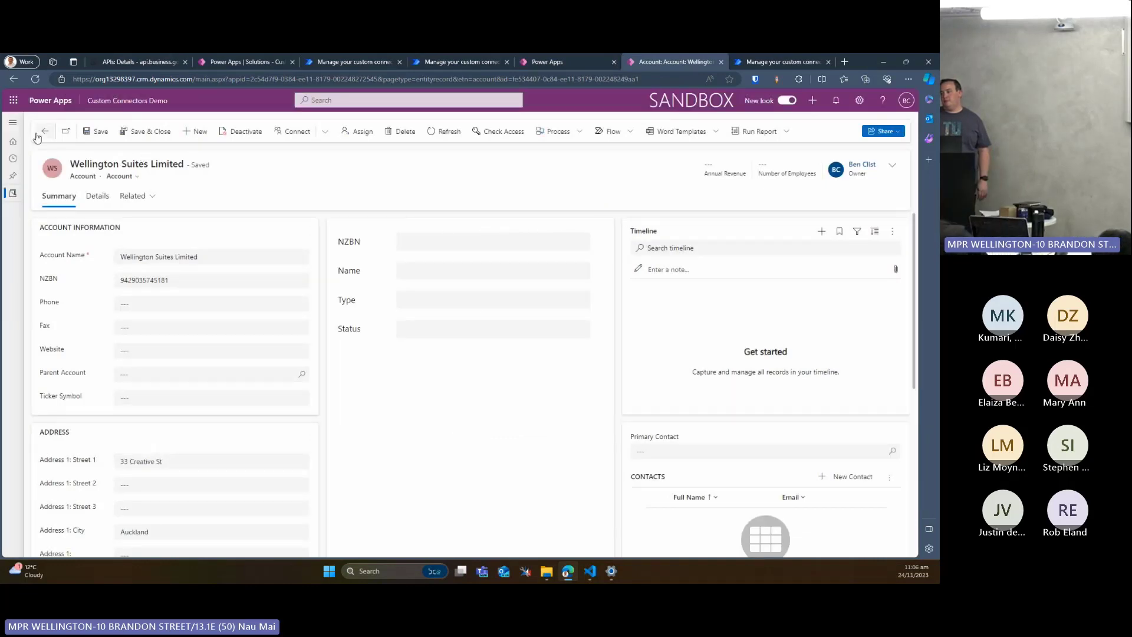
Refresh the account record and reload its page to check the embedded NZBN, Name, Type and Status fields
click(435, 134)
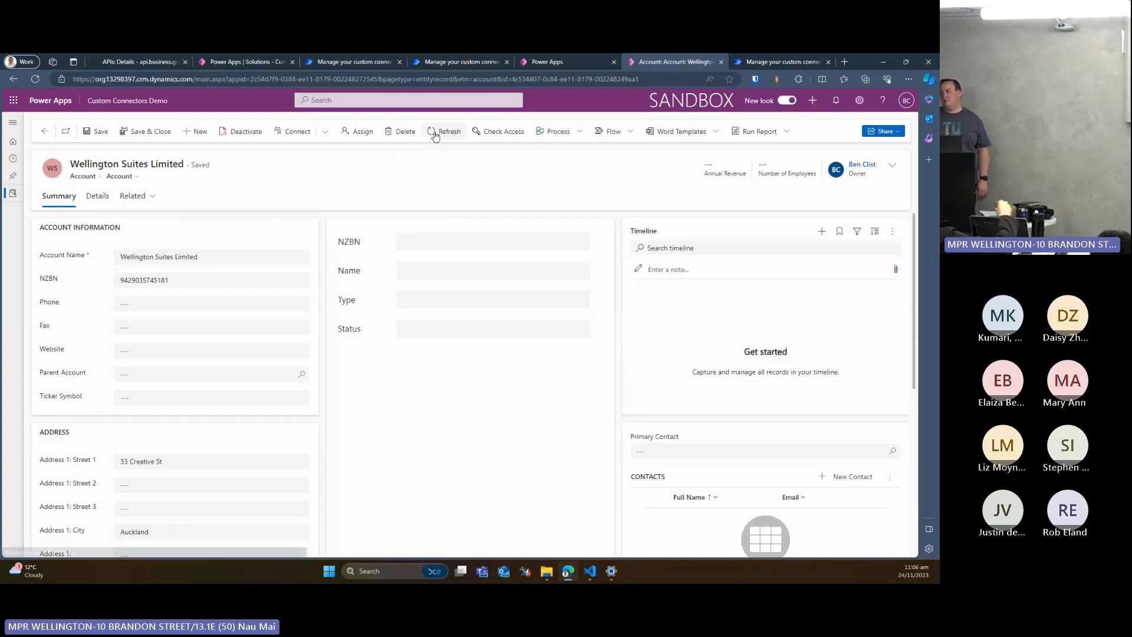
click(434, 134)
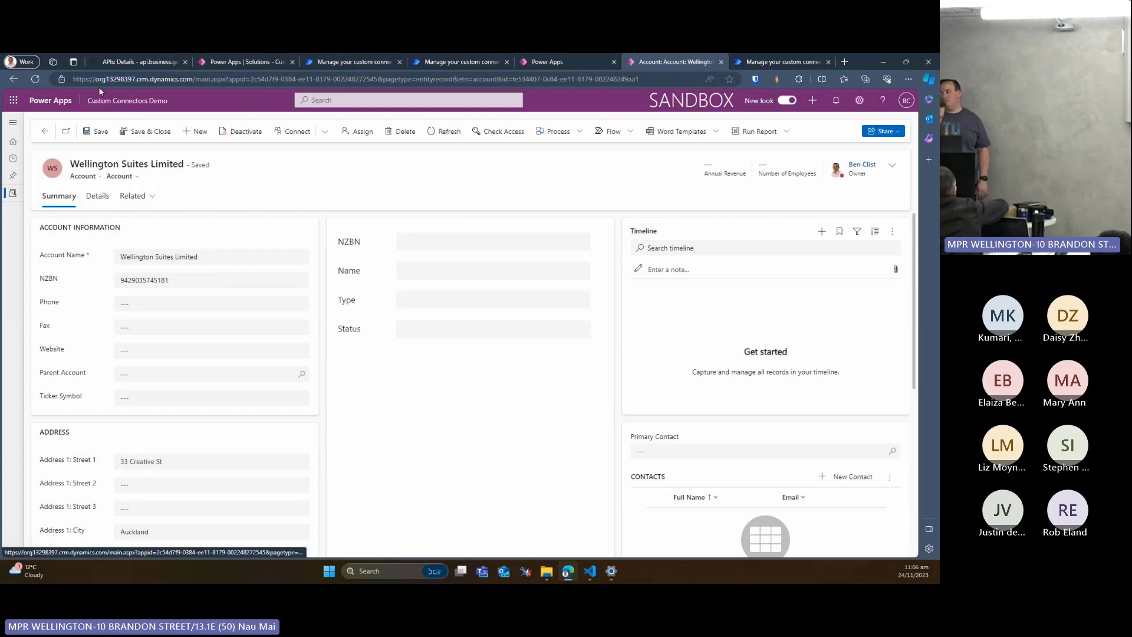
click(43, 78)
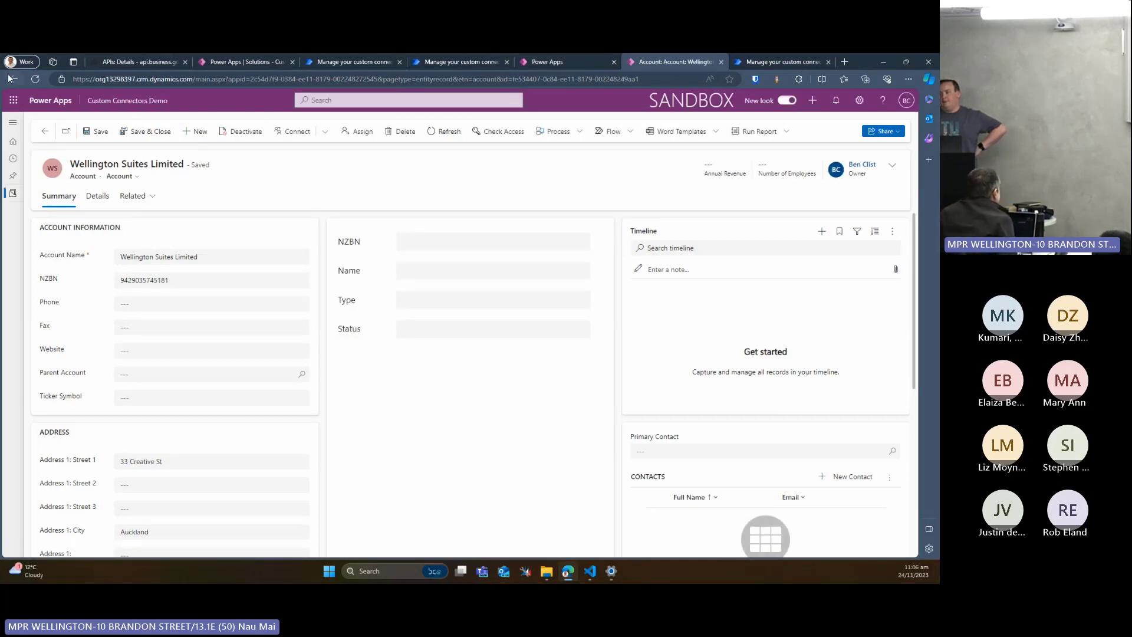
click(35, 79)
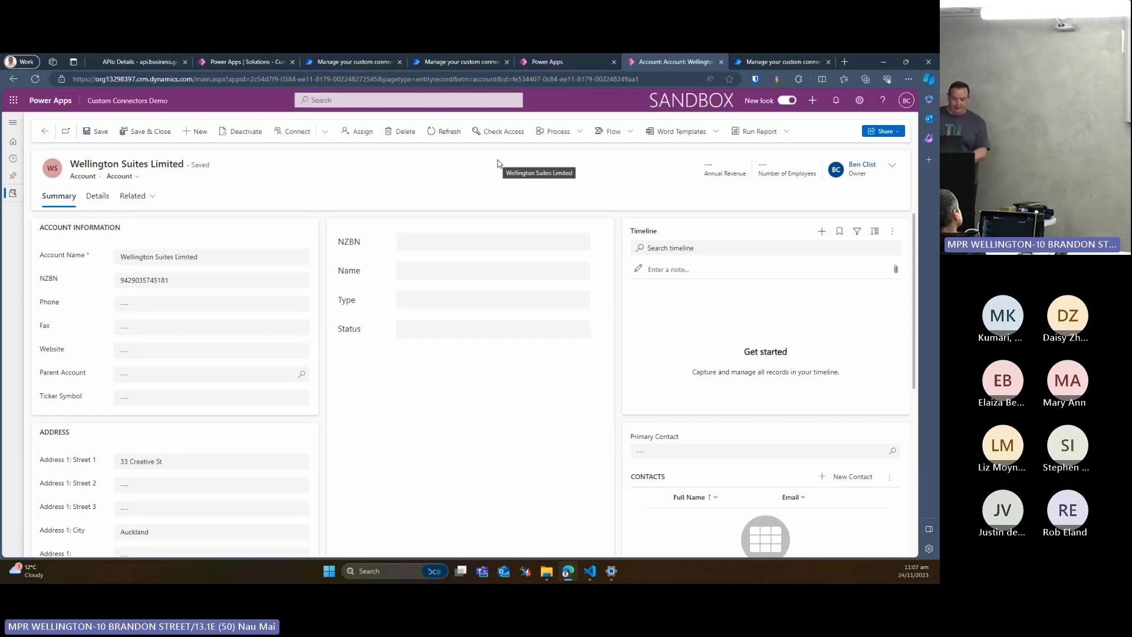
Leave the account form and switch to the presentation's Demo slide
key(alt+Home)
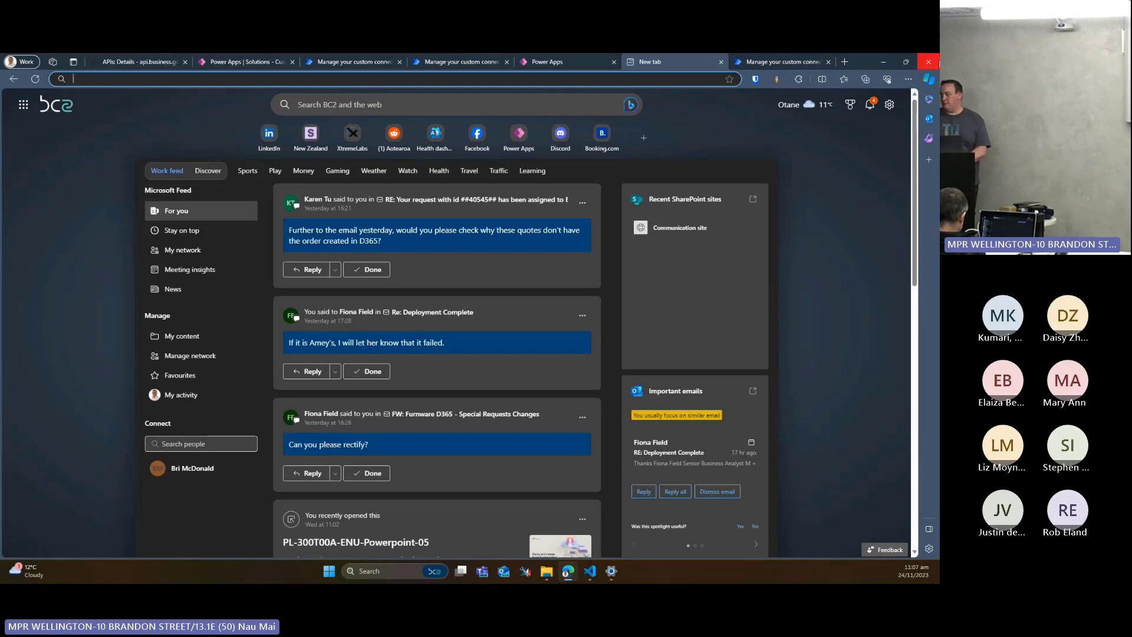
key(alt+Tab)
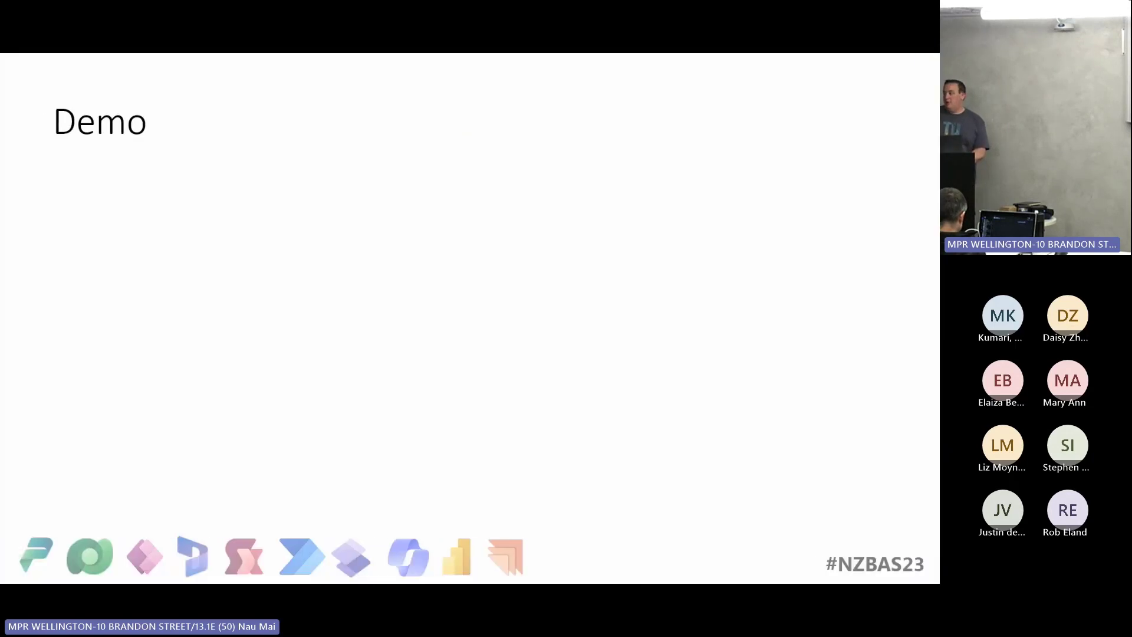